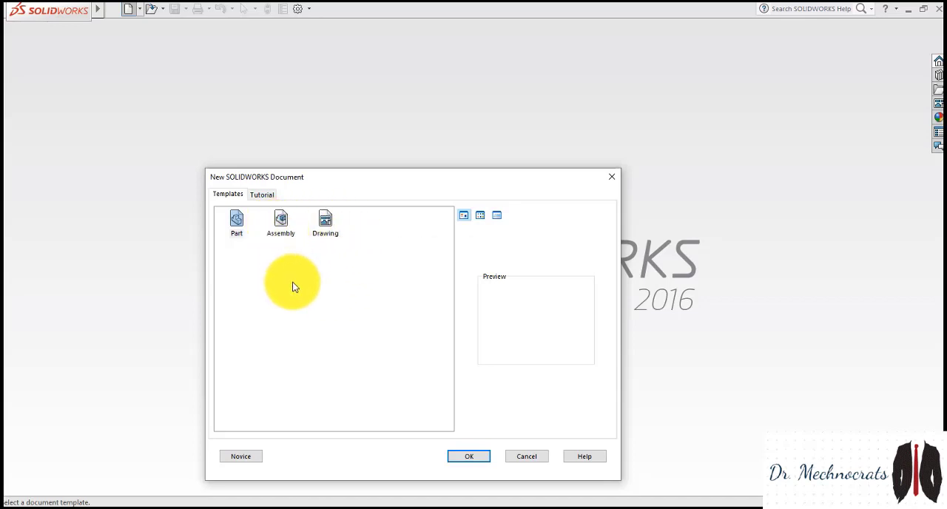
# Create a new drawing document with the standard A4 (ISO) sheet format
pyautogui.click(327, 227)
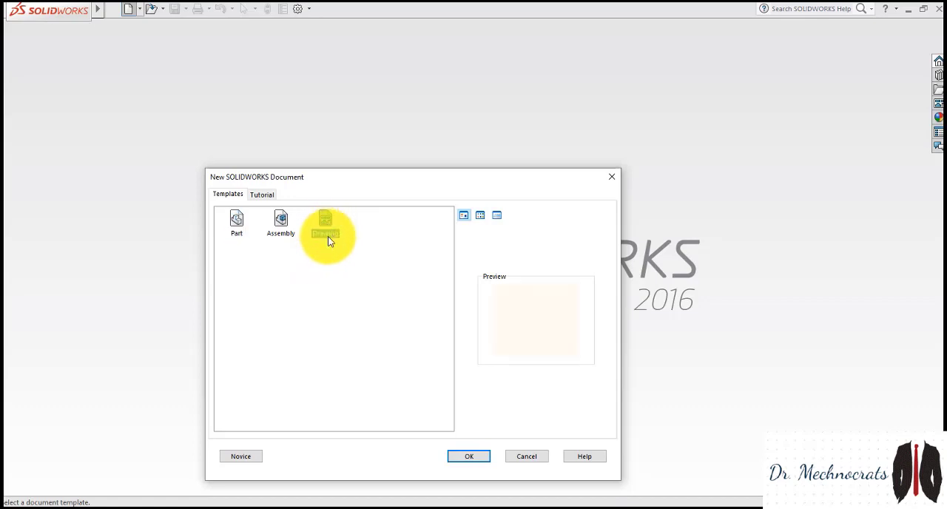
pyautogui.click(470, 457)
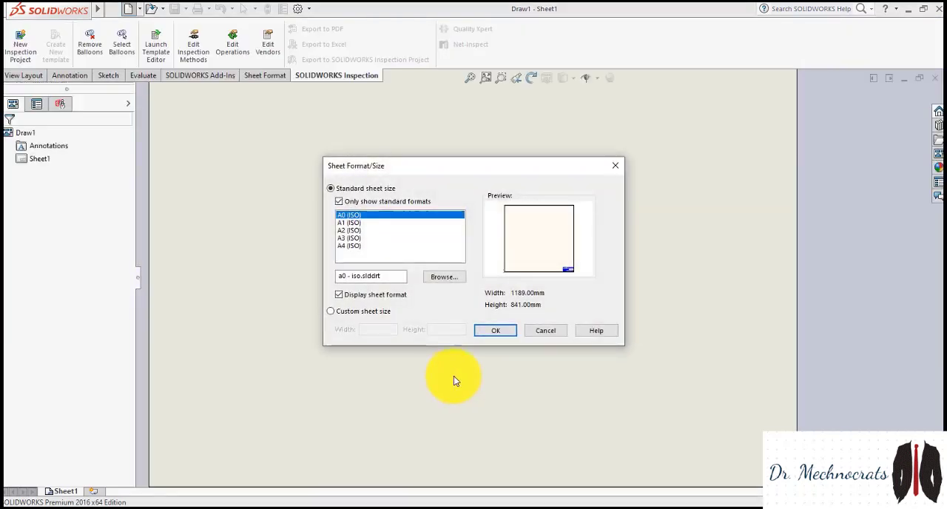
pyautogui.click(359, 247)
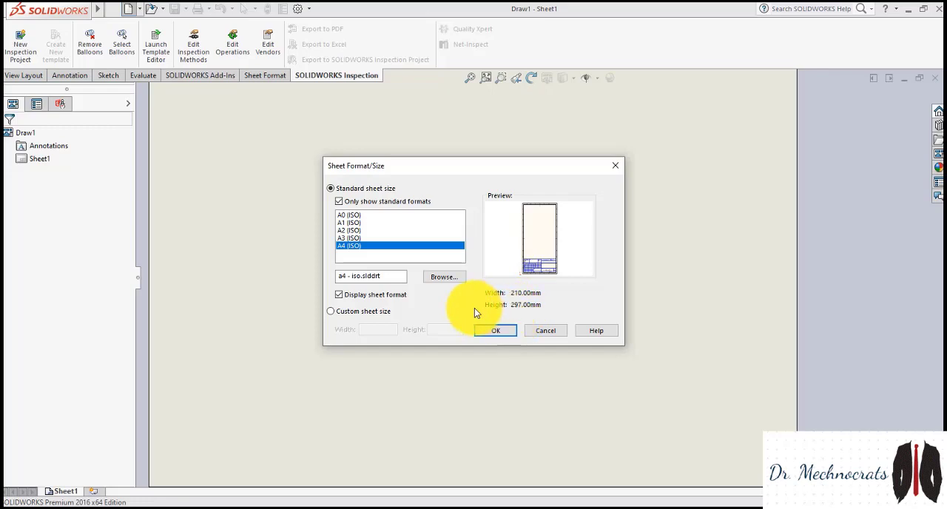
pyautogui.click(509, 333)
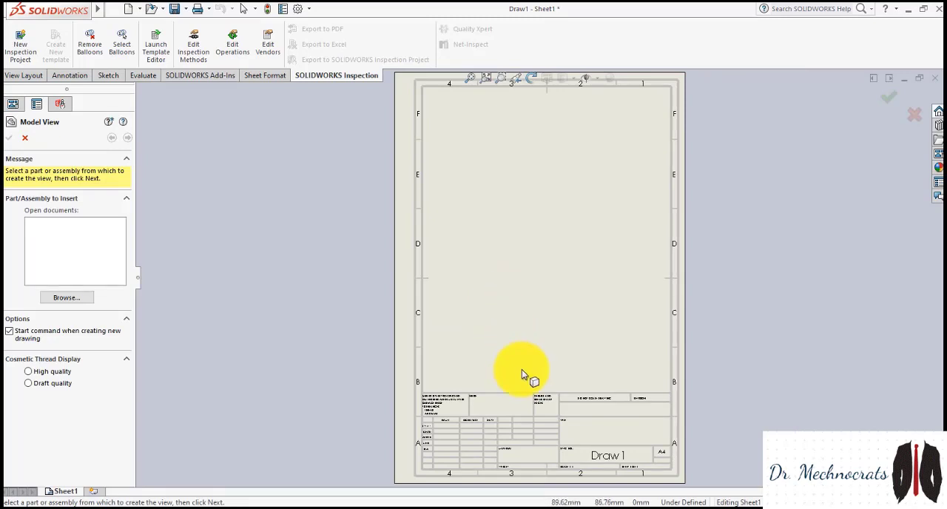
# Examine the default title block fields and the border layout of the A4 sheet
pyautogui.scroll(3, 536, 394)
pyautogui.scroll(-4, 536, 397)
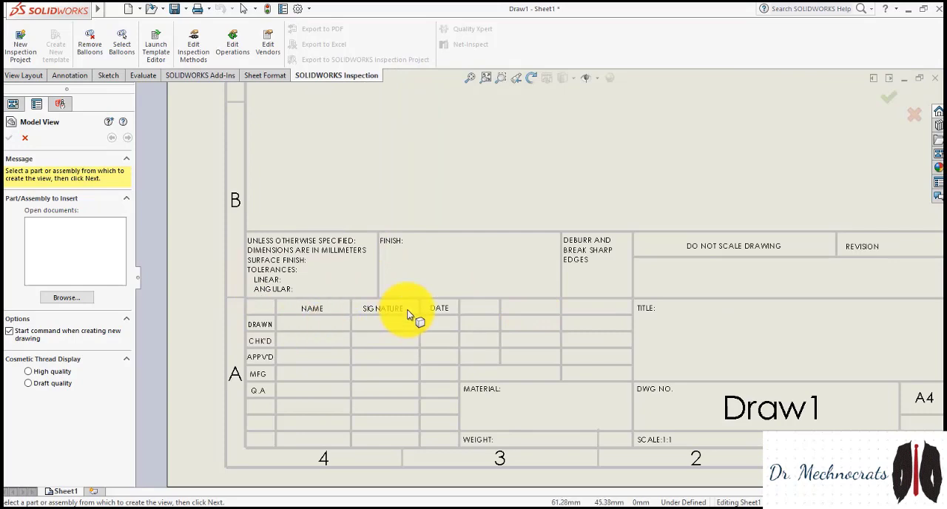
pyautogui.scroll(3, 408, 315)
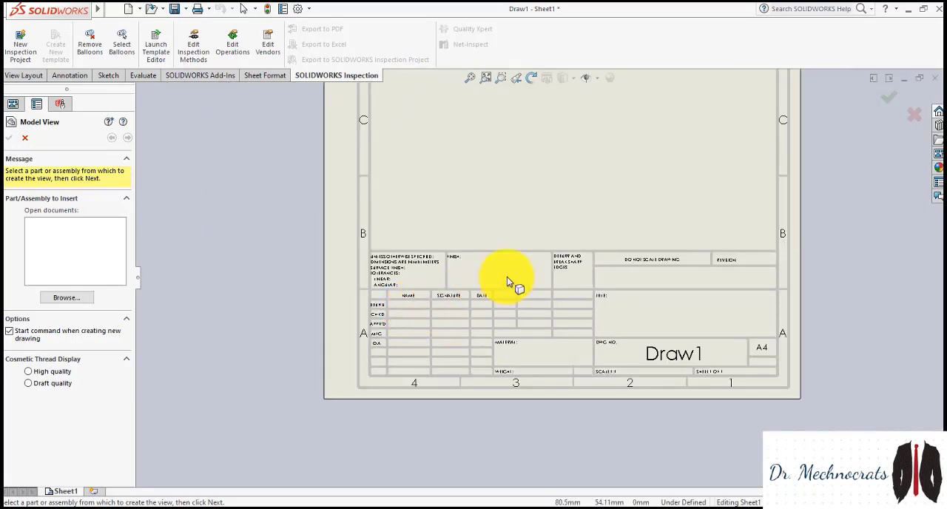
pyautogui.scroll(-5, 503, 277)
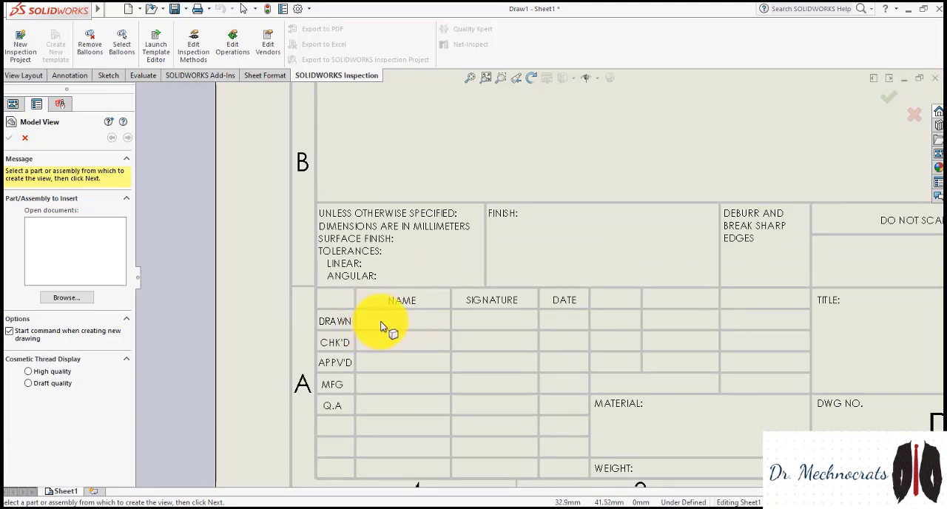
pyautogui.scroll(2, 379, 327)
pyautogui.scroll(2, 546, 307)
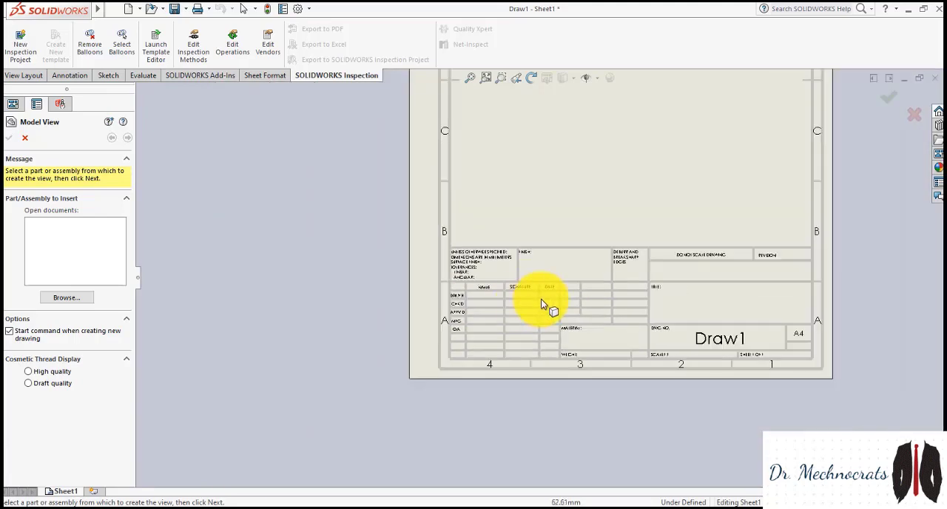
pyautogui.scroll(-1, 622, 245)
pyautogui.scroll(-2, 411, 349)
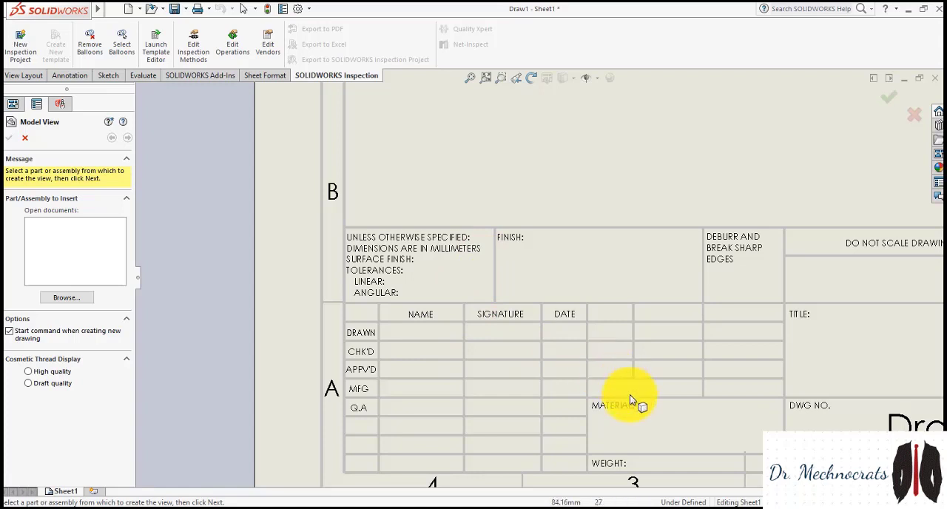
pyautogui.scroll(5, 655, 417)
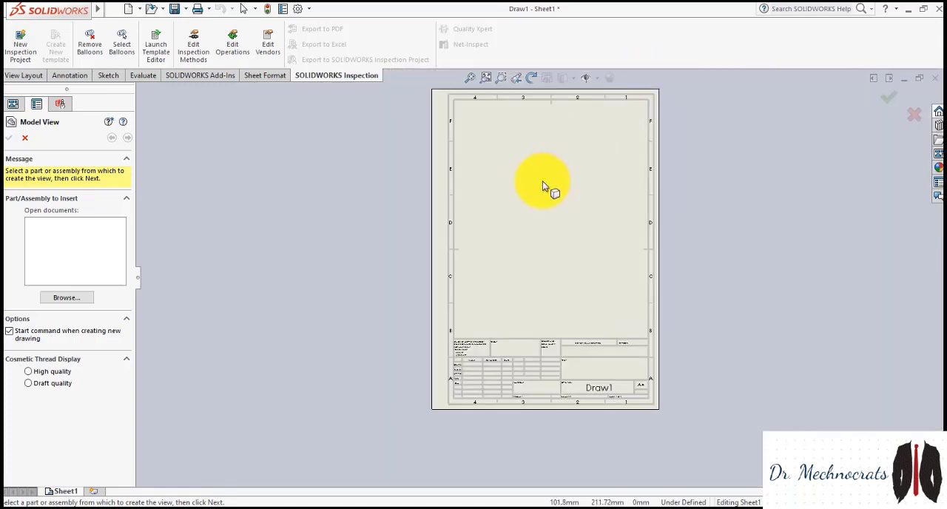
pyautogui.scroll(3, 543, 182)
pyautogui.scroll(-2, 542, 185)
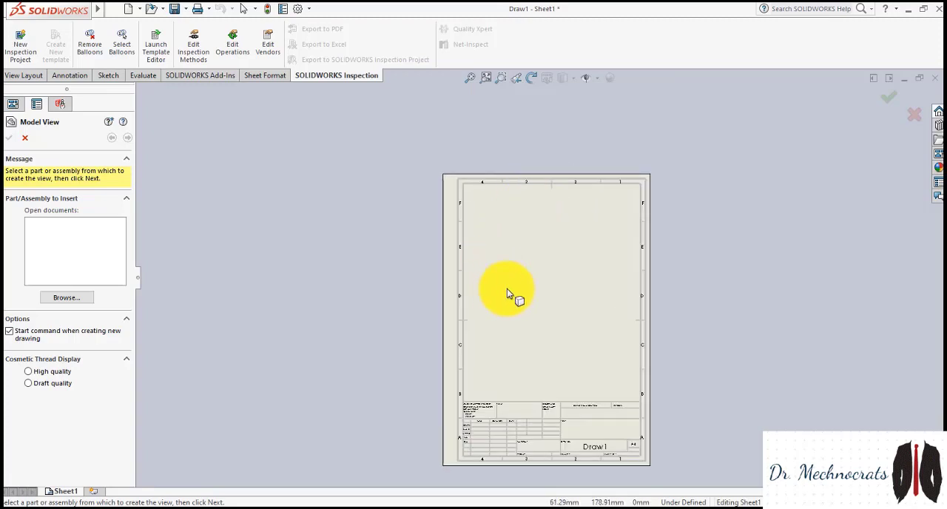
pyautogui.scroll(2, 549, 296)
pyautogui.scroll(-2, 567, 332)
pyautogui.scroll(-1, 531, 295)
# Leave the Model View command, enter Edit Sheet Format, and delete all lines and notes of the default title block
pyautogui.rightClick(493, 185)
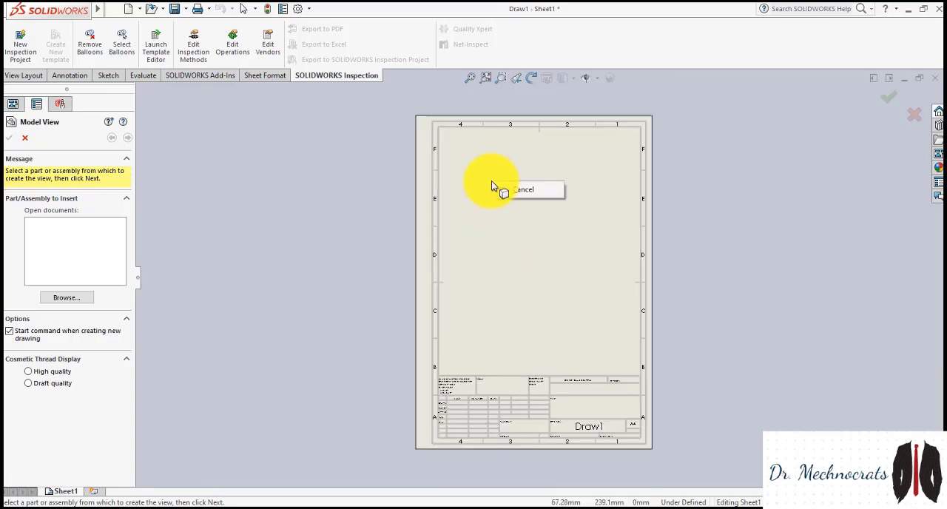
pyautogui.click(506, 195)
pyautogui.rightClick(500, 184)
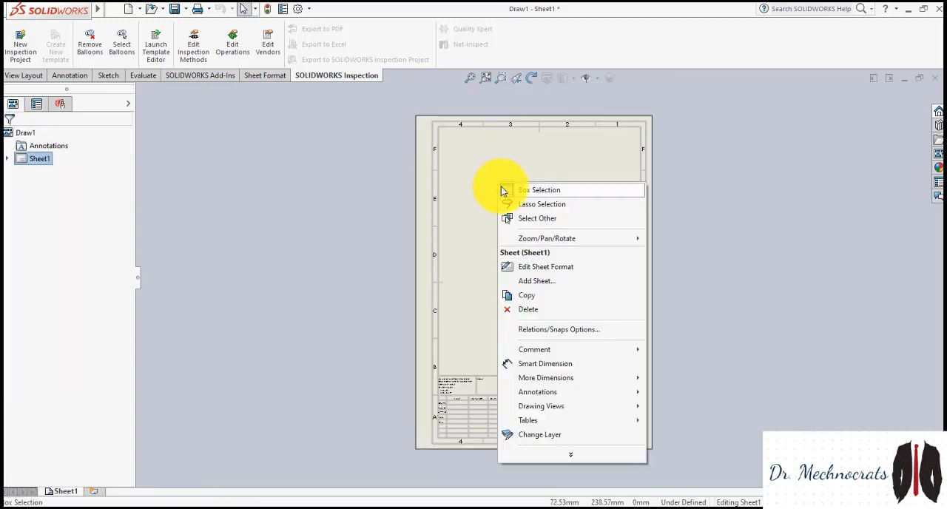
pyautogui.click(538, 267)
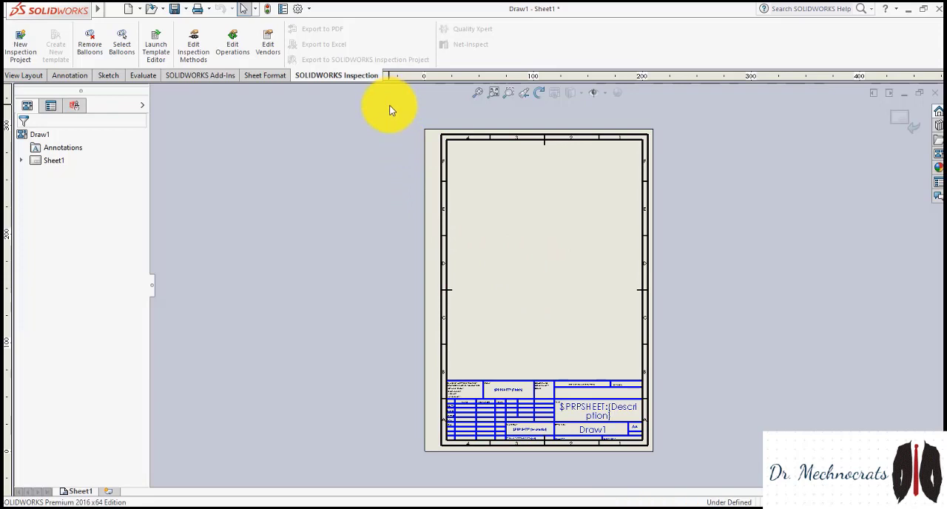
pyautogui.moveTo(389, 104); pyautogui.dragTo(700, 497)
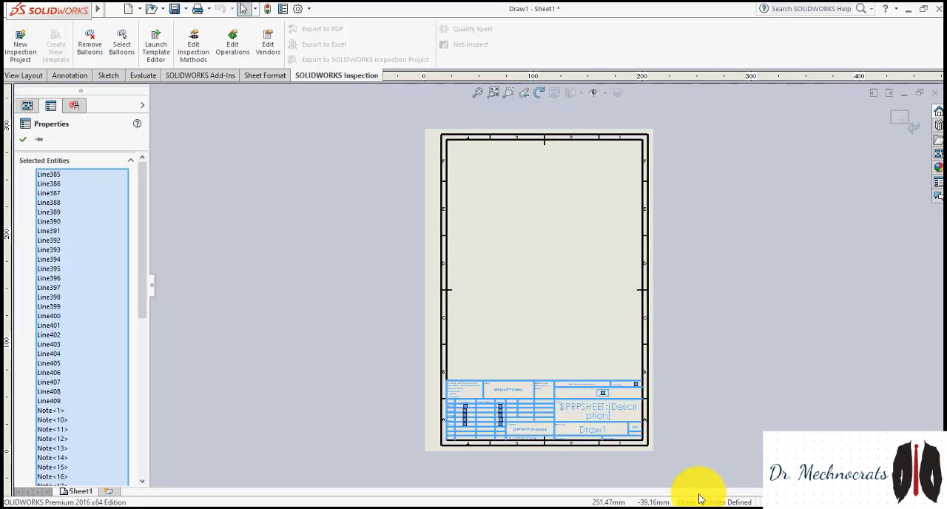
pyautogui.press('Delete')
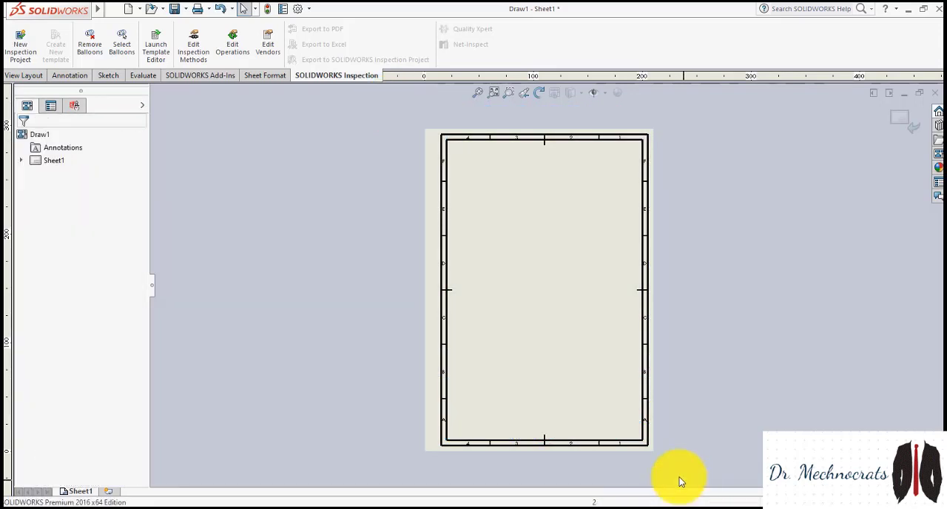
pyautogui.scroll(-2, 565, 346)
pyautogui.scroll(4, 567, 351)
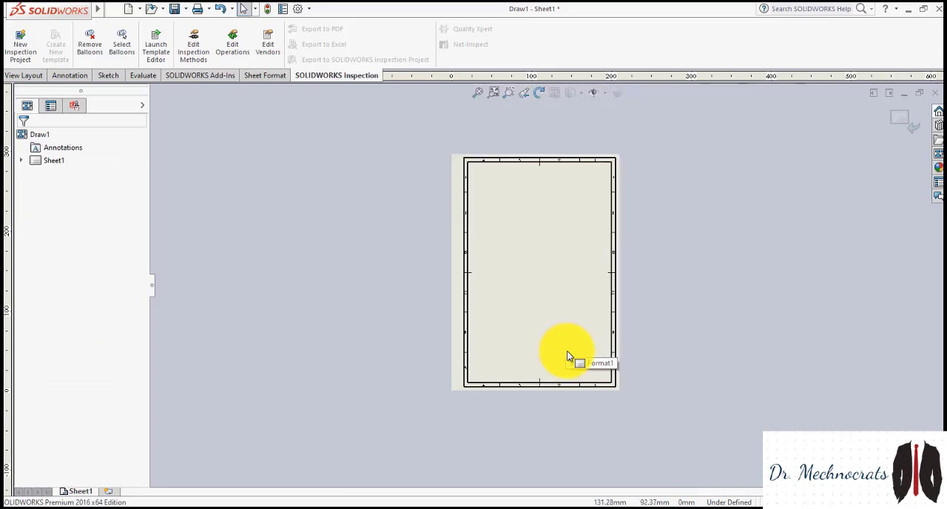
pyautogui.scroll(-3, 525, 309)
pyautogui.scroll(2, 528, 311)
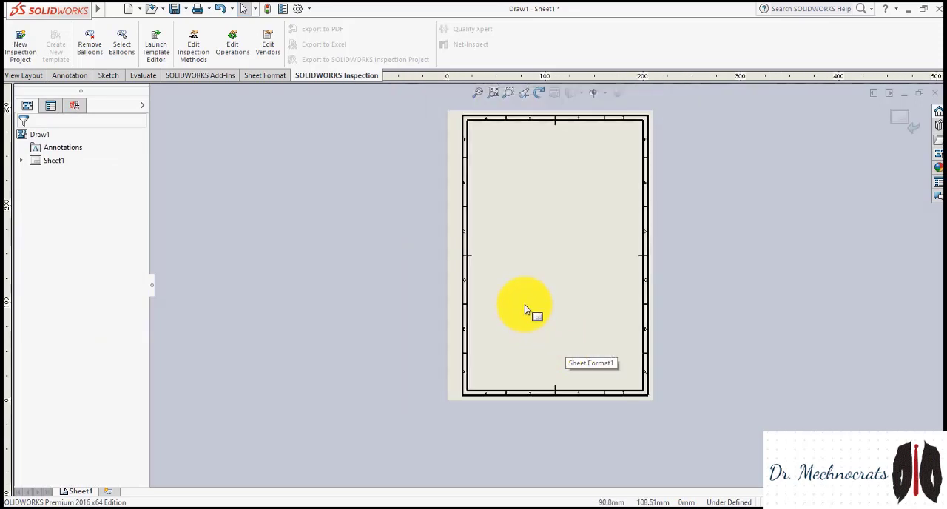
pyautogui.scroll(-2, 536, 210)
pyautogui.scroll(-2, 607, 389)
pyautogui.scroll(4, 607, 393)
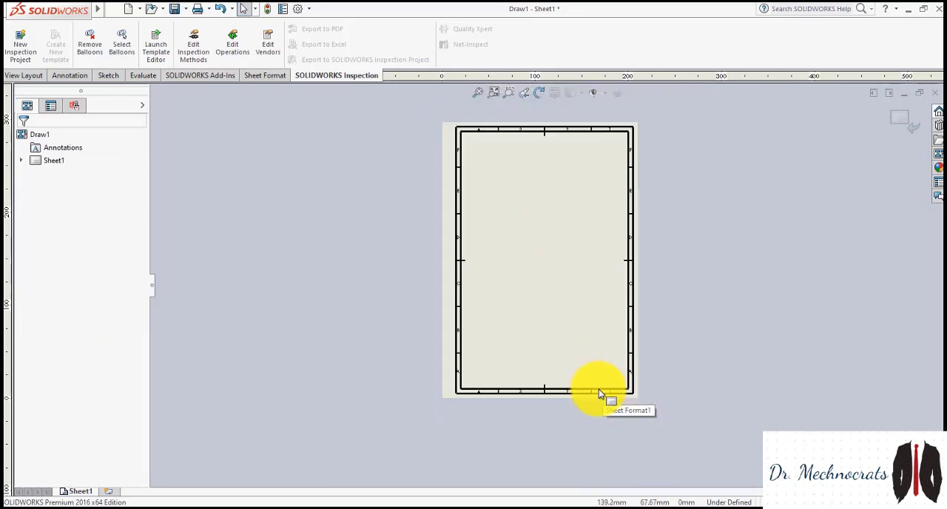
pyautogui.scroll(-4, 589, 366)
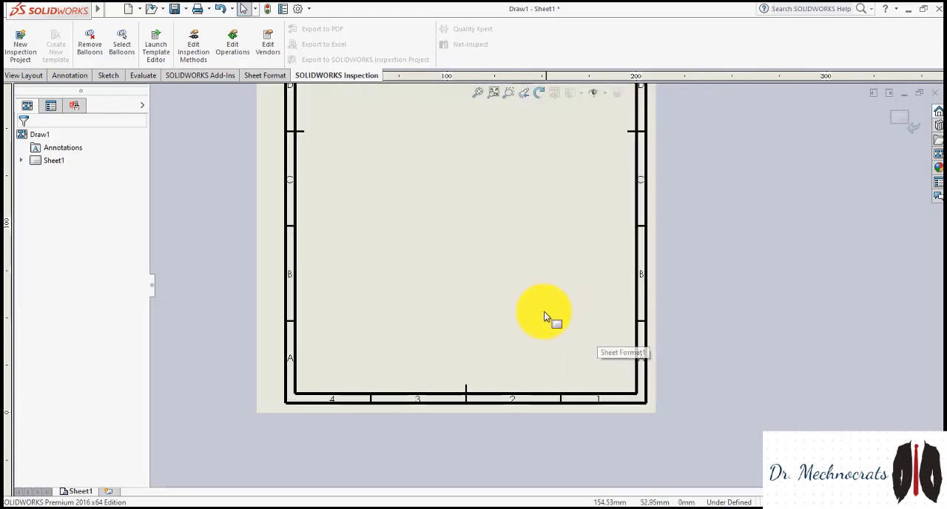
pyautogui.scroll(5, 499, 230)
pyautogui.scroll(-4, 510, 225)
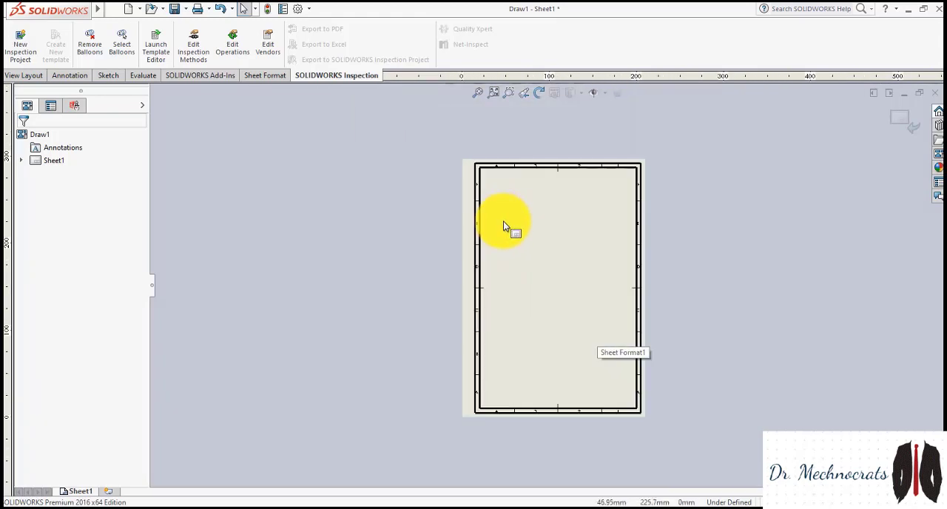
pyautogui.scroll(4, 655, 377)
pyautogui.scroll(-3, 537, 302)
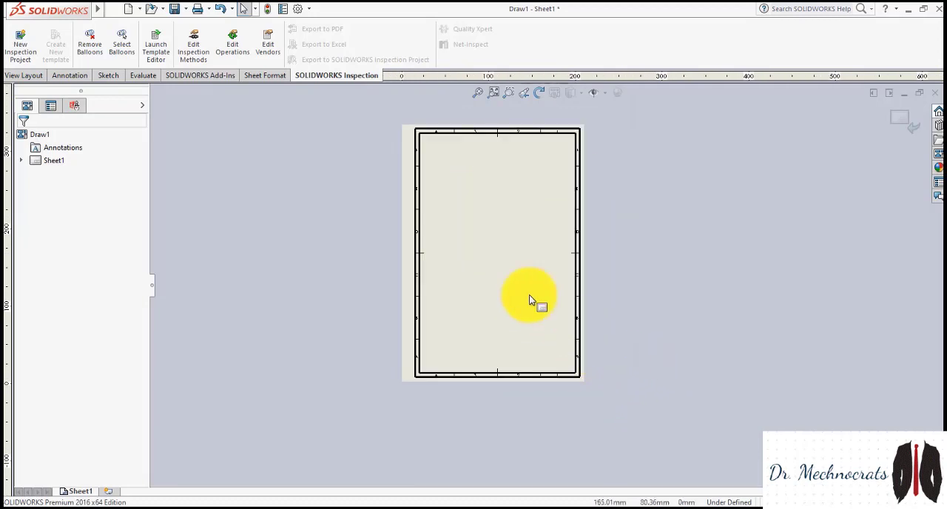
pyautogui.scroll(-1, 518, 281)
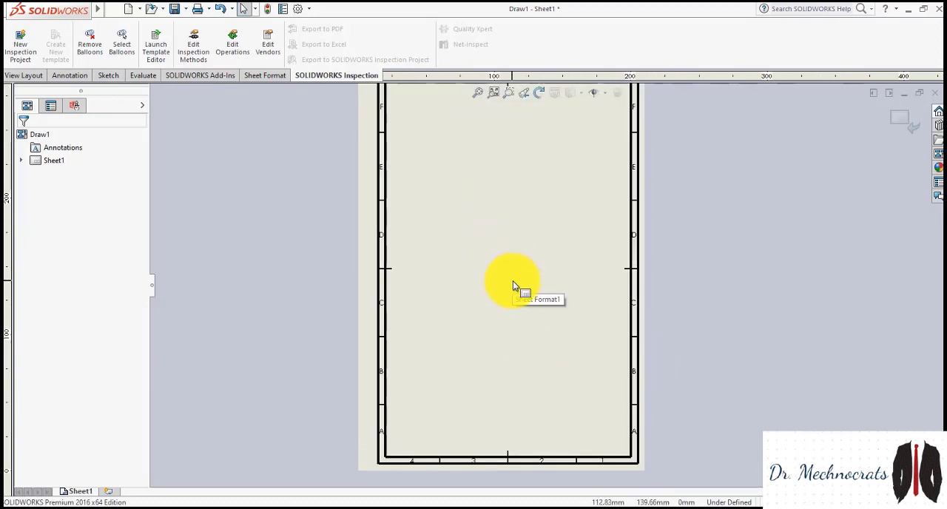
pyautogui.scroll(-1, 518, 280)
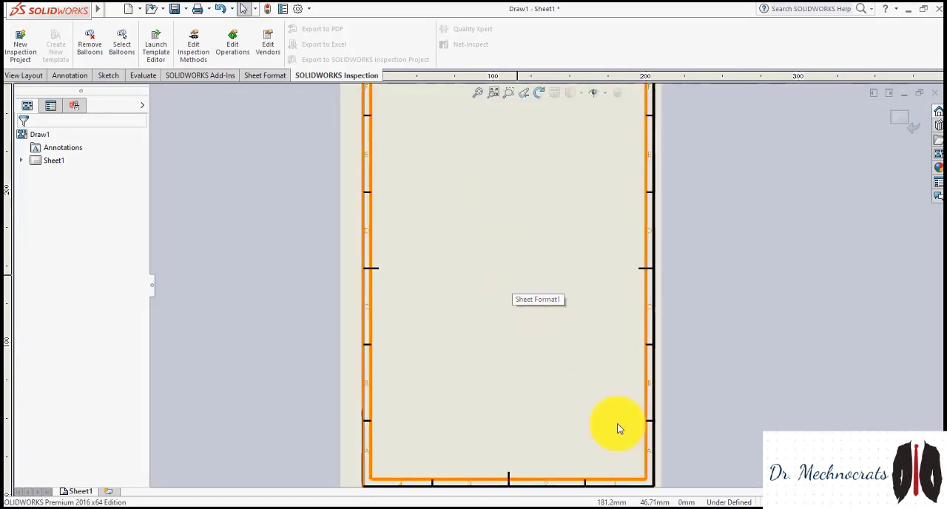
# Try to delete the sheet's border frame, then clear the selection
pyautogui.click(652, 482)
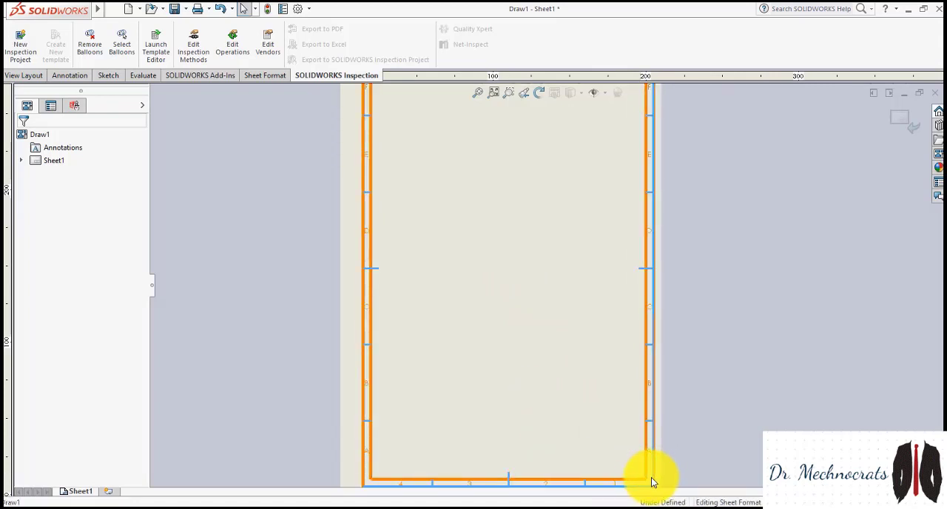
pyautogui.press('Delete')
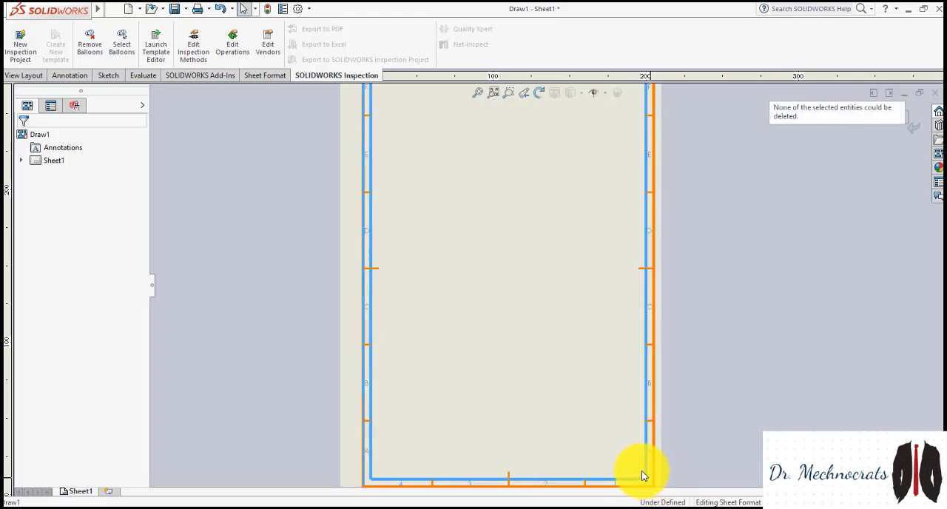
pyautogui.press('Escape')
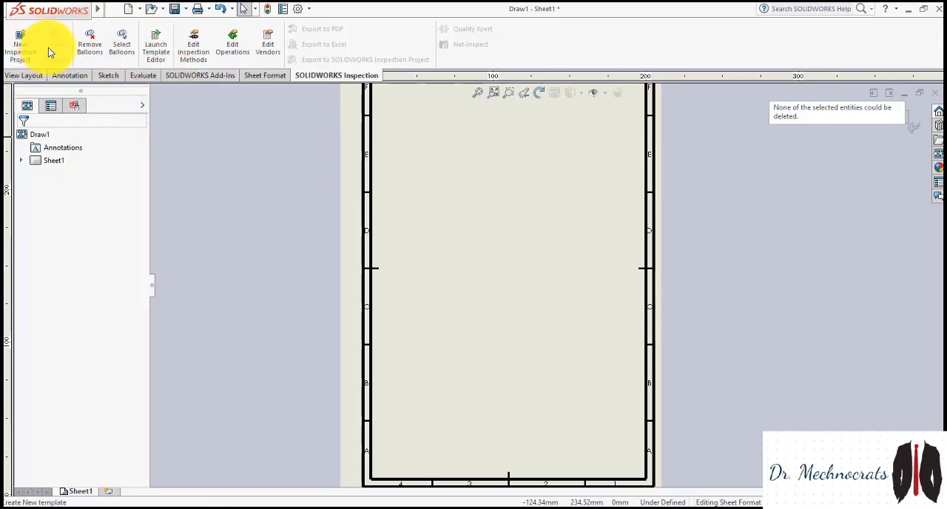
# Sketch a corner rectangle about 164 mm wide and 73 mm high from the inner border's lower-right corner
pyautogui.click(105, 77)
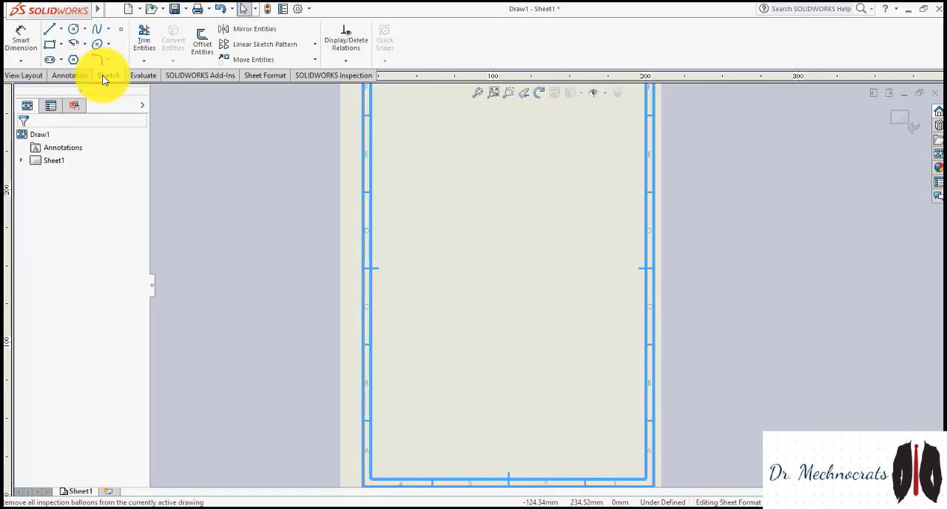
pyautogui.click(51, 49)
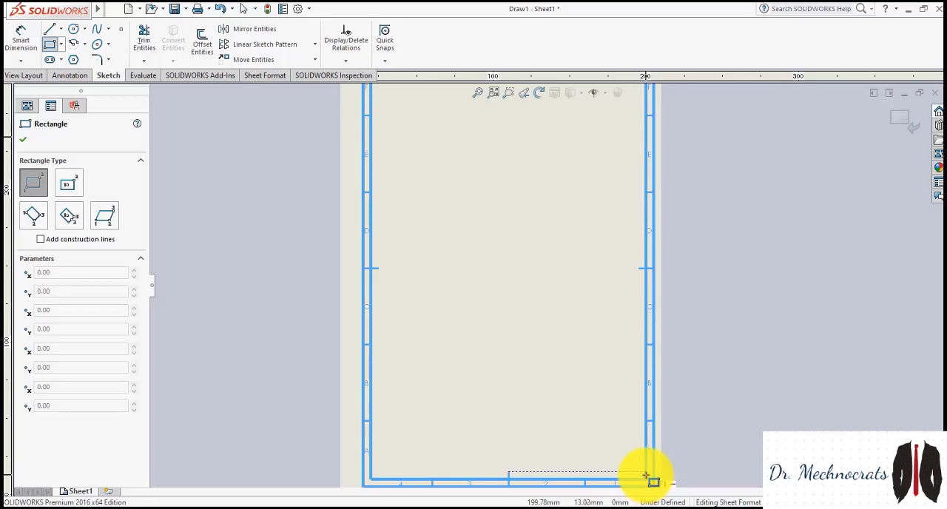
pyautogui.click(645, 478)
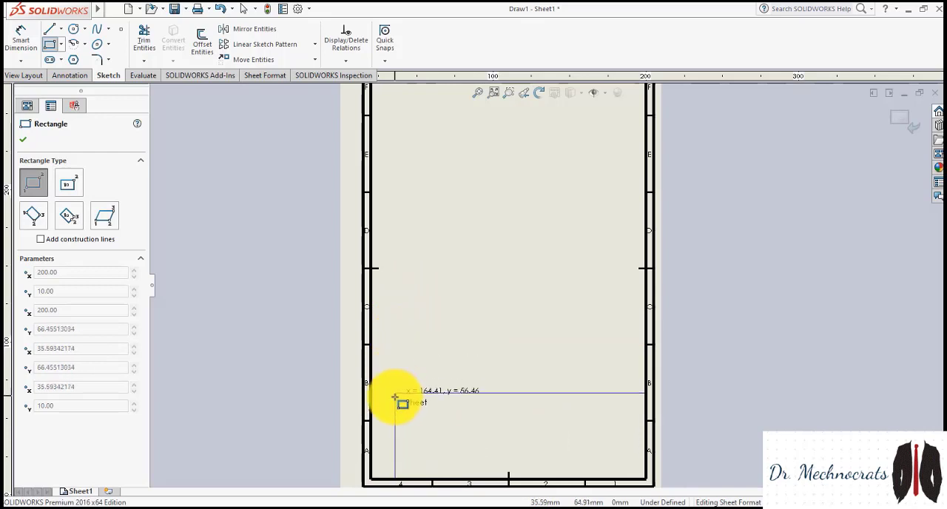
pyautogui.click(395, 368)
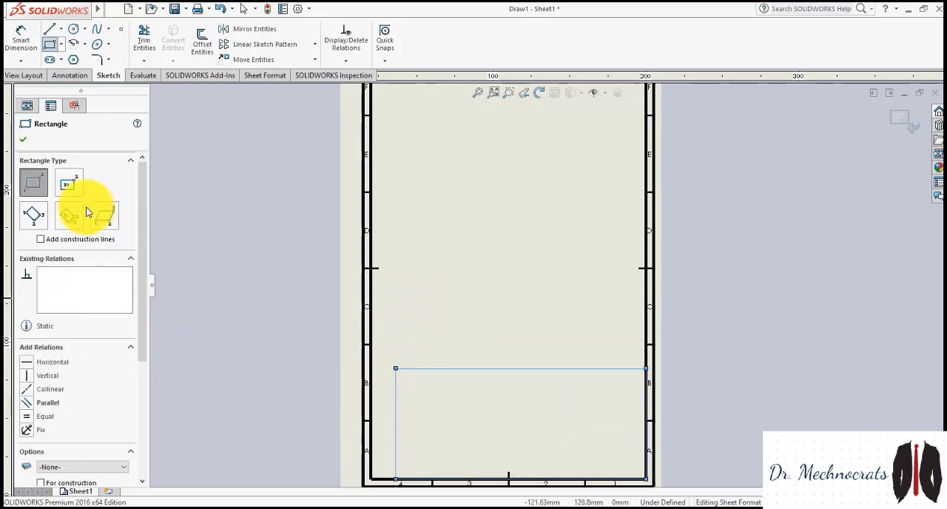
# Dimension the upper edge of the title block rectangle and set its length to 150 mm
pyautogui.click(20, 37)
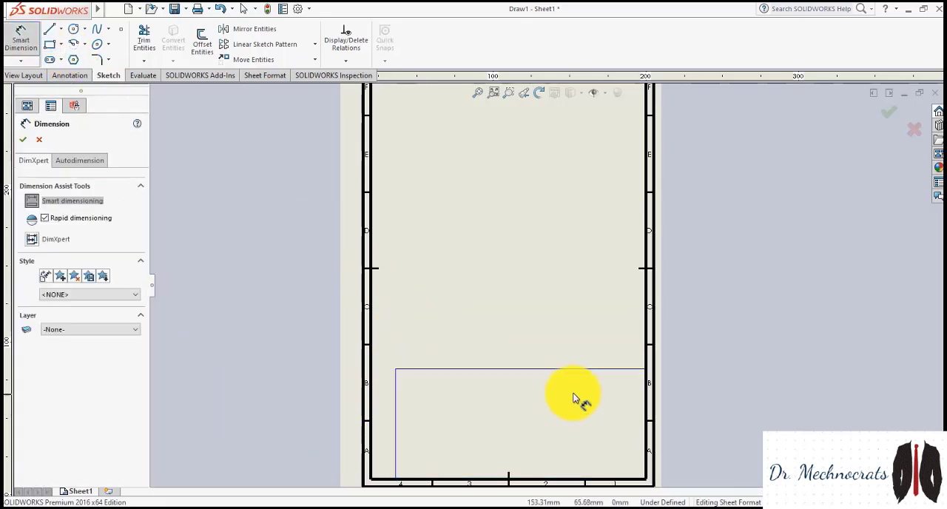
pyautogui.click(561, 368)
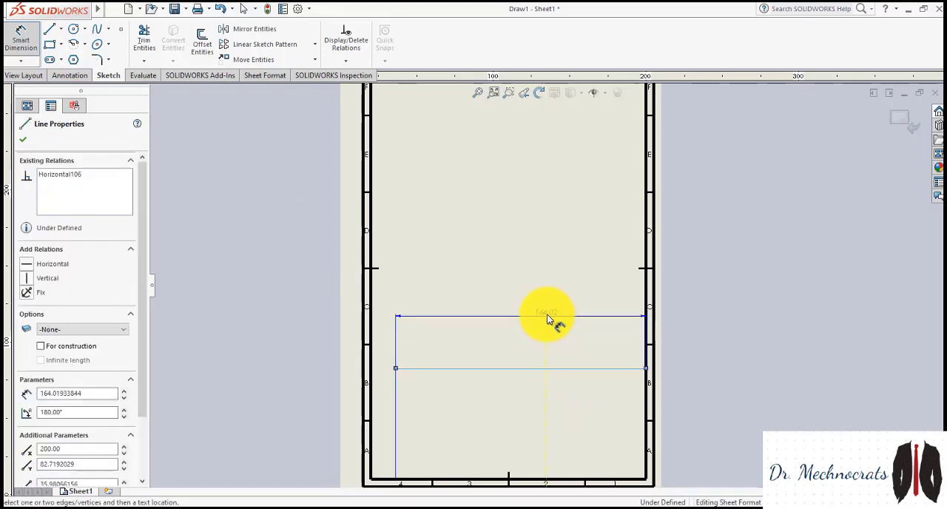
pyautogui.click(547, 308)
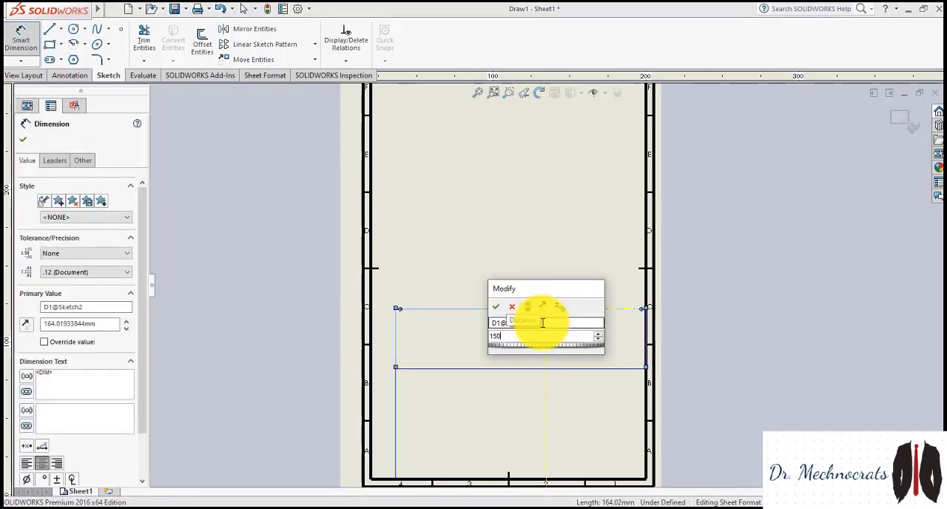
pyautogui.press('Return')
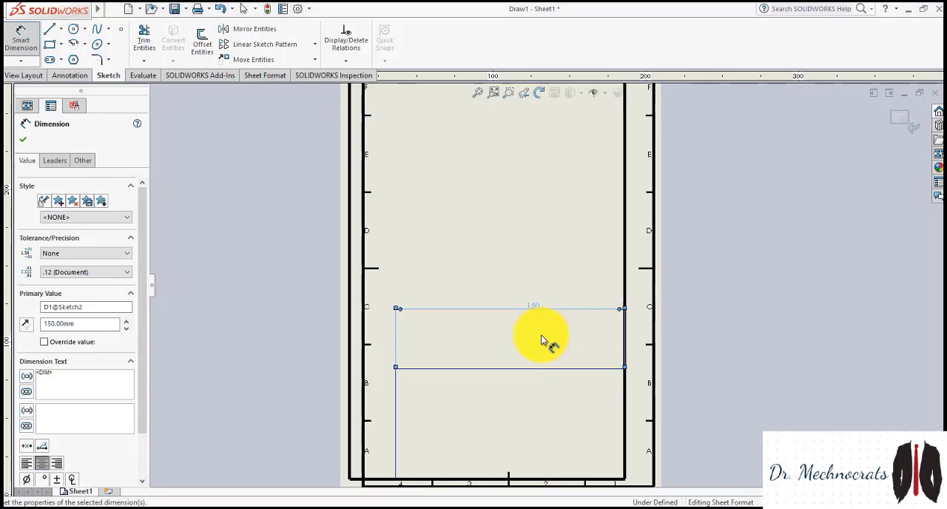
# Undo the last length change and add a Fix relation to the right edge of the title block rectangle
pyautogui.hotkey('ctrl', 'z')
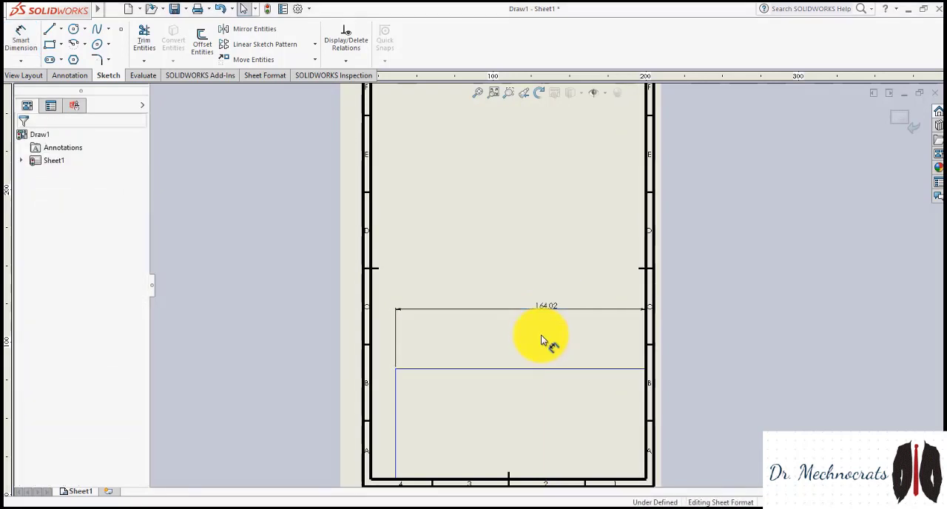
pyautogui.rightClick(644, 418)
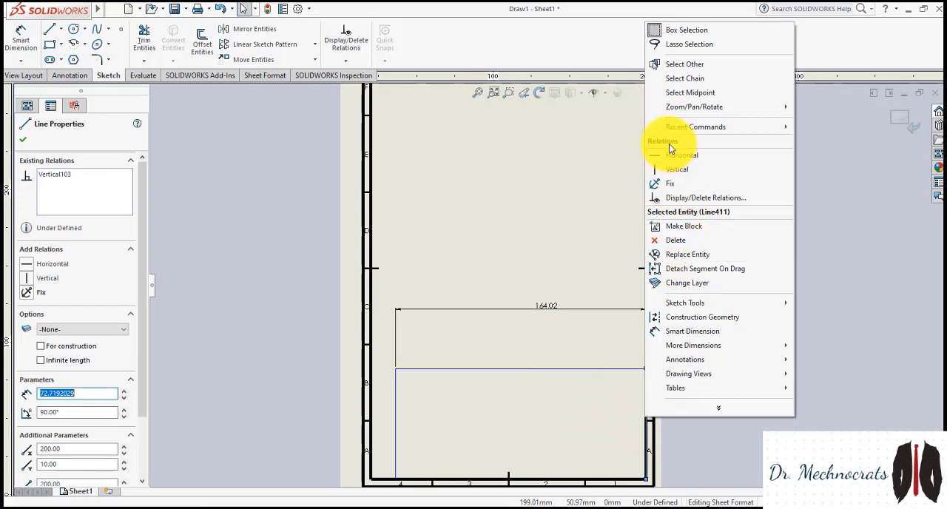
pyautogui.click(671, 183)
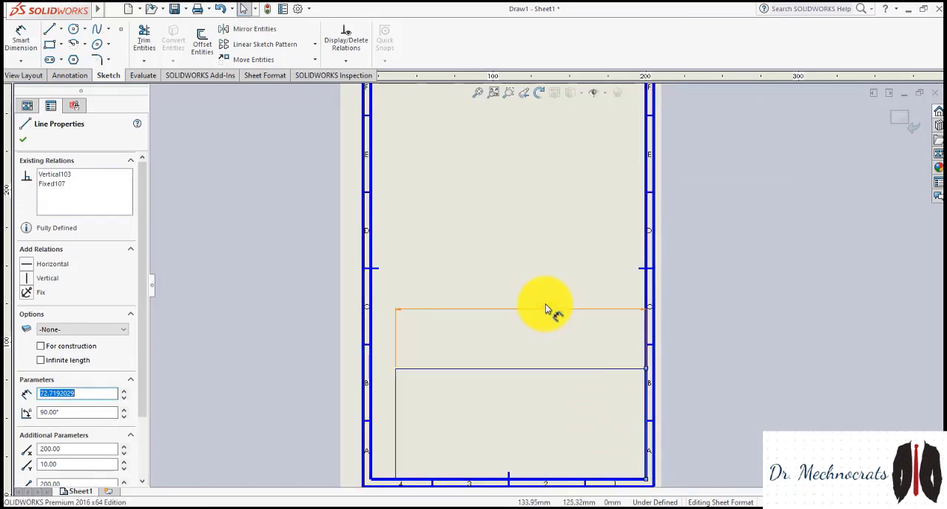
# Set the horizontal dimension of the title block rectangle to 150 mm
pyautogui.doubleClick(544, 306)
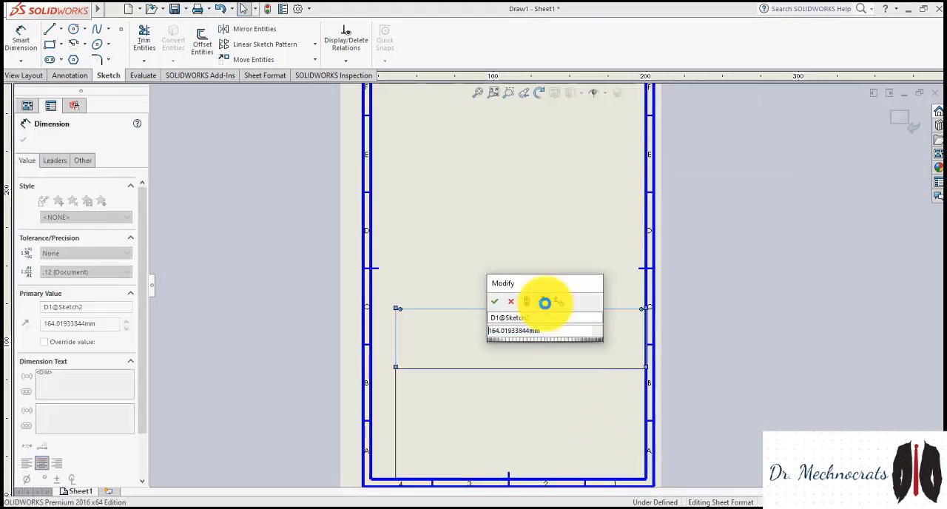
pyautogui.write('1')
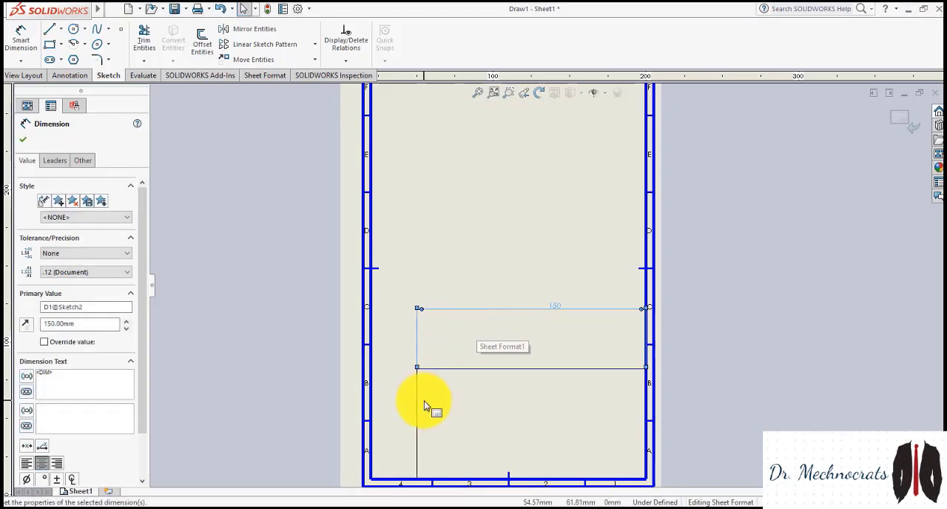
pyautogui.click(418, 403)
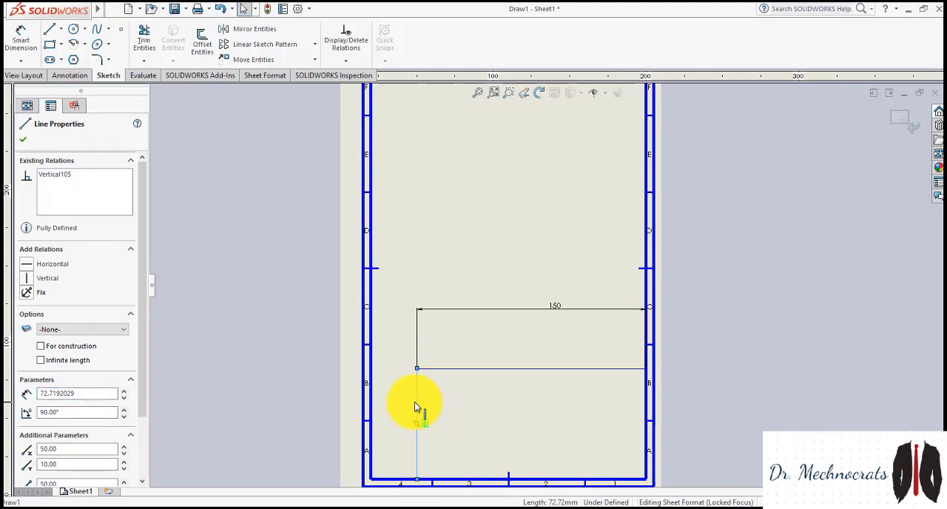
# Dimension the left edge of the title block rectangle and set its height to 50 mm
pyautogui.click(415, 399)
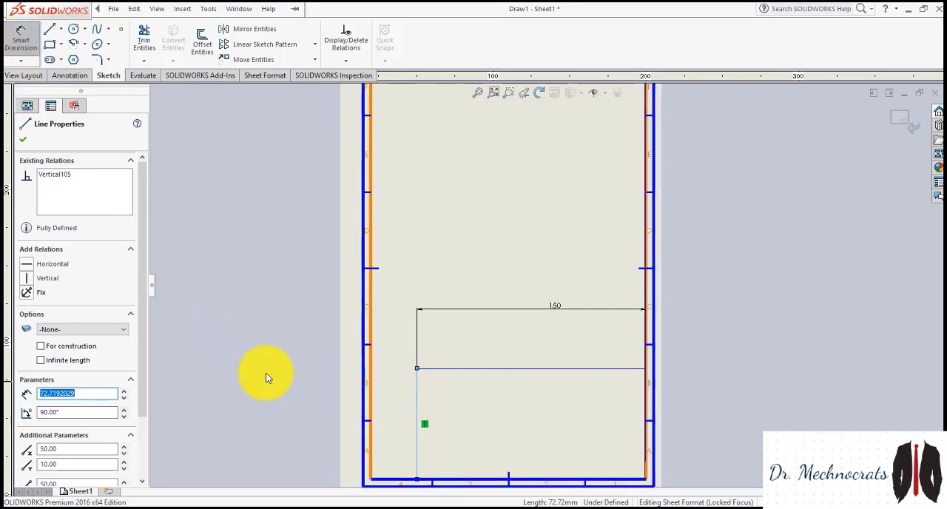
pyautogui.click(417, 414)
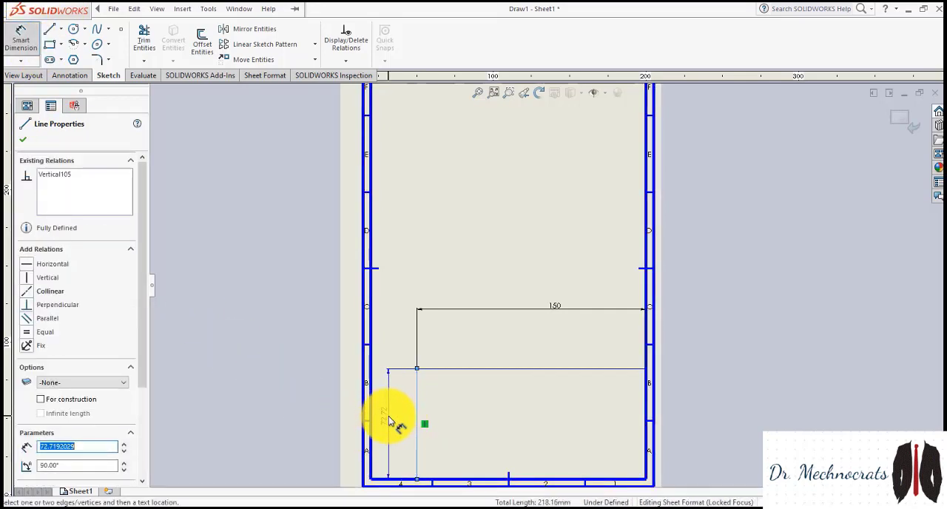
pyautogui.click(392, 420)
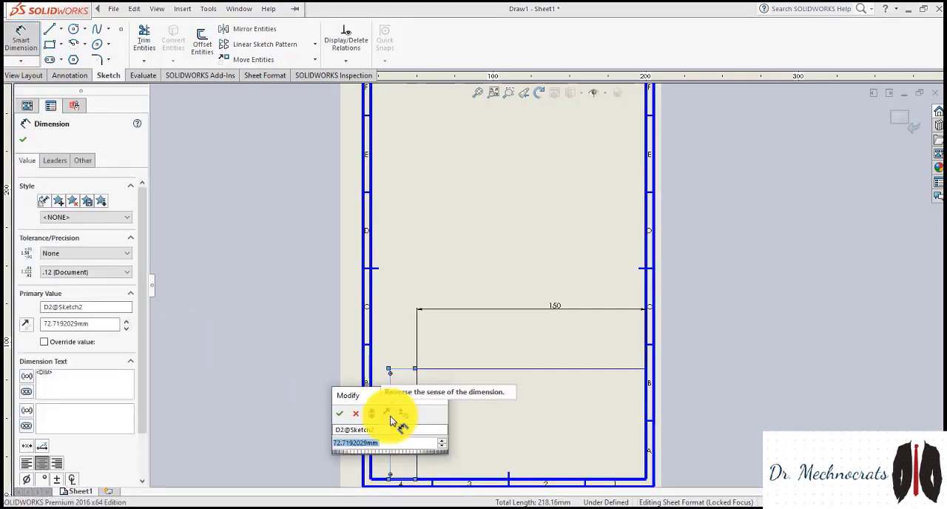
pyautogui.write('50')
pyautogui.press('Return')
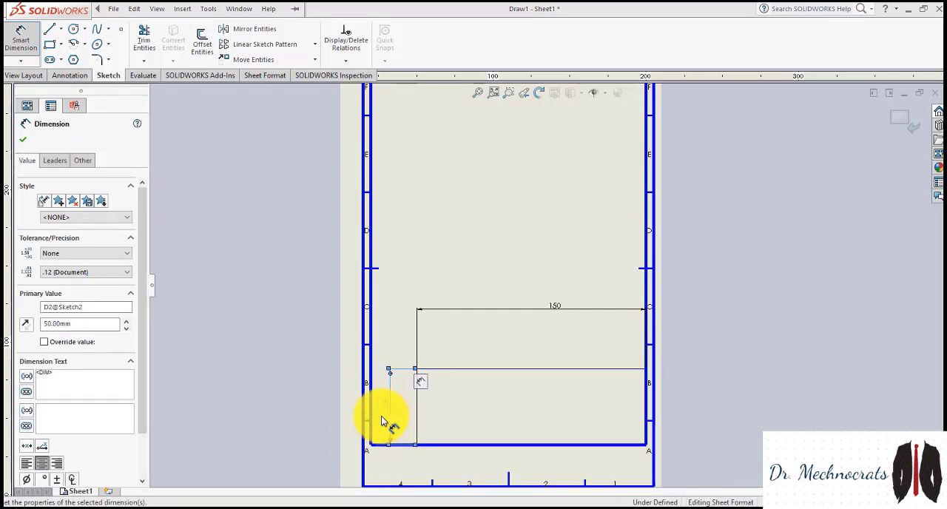
# Undo the last height change and add a Fix relation to the rectangle's lower edge
pyautogui.press('Escape')
pyautogui.hotkey('ctrl', 'z')
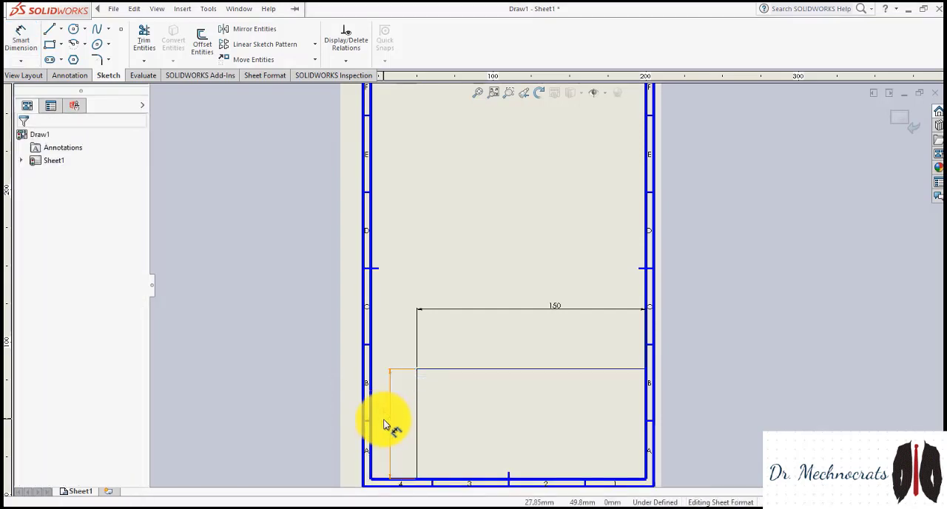
pyautogui.rightClick(443, 481)
pyautogui.click(473, 243)
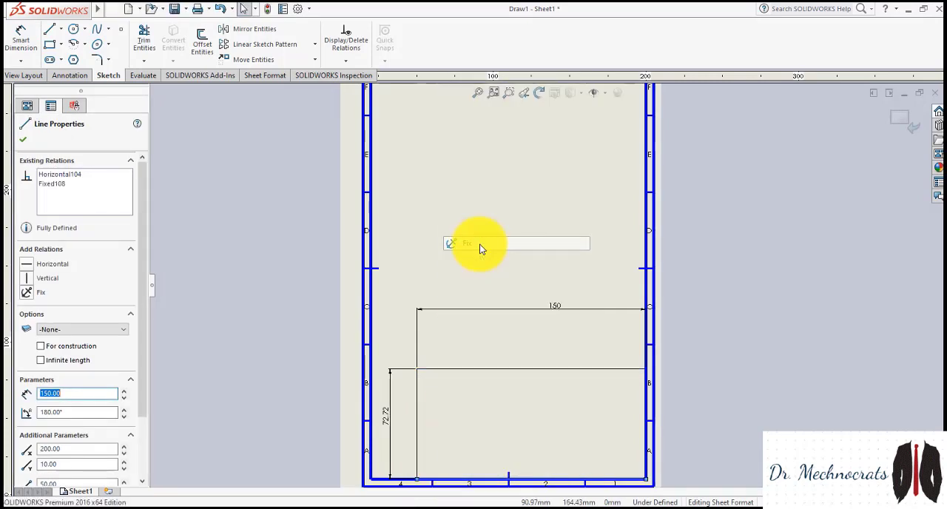
# Set the height dimension of the title block rectangle to 50 mm and clear the selection
pyautogui.doubleClick(384, 424)
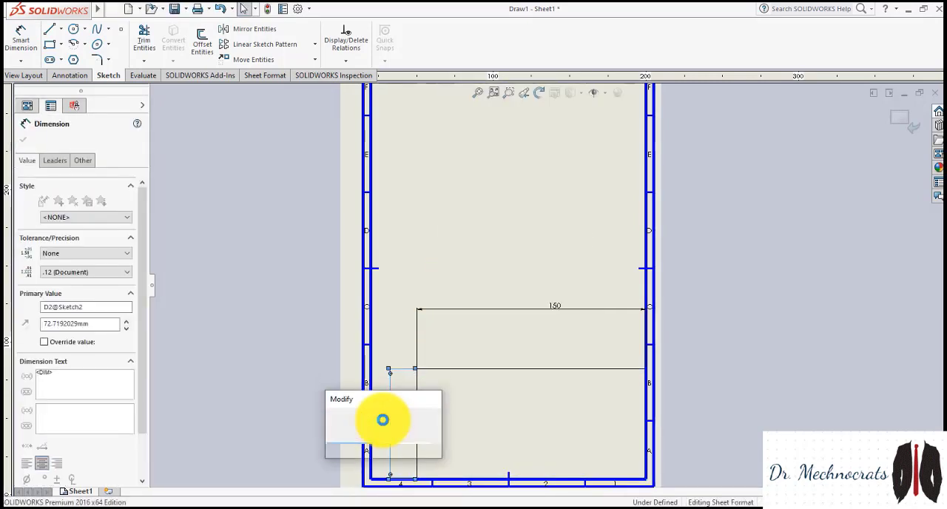
pyautogui.press('Return')
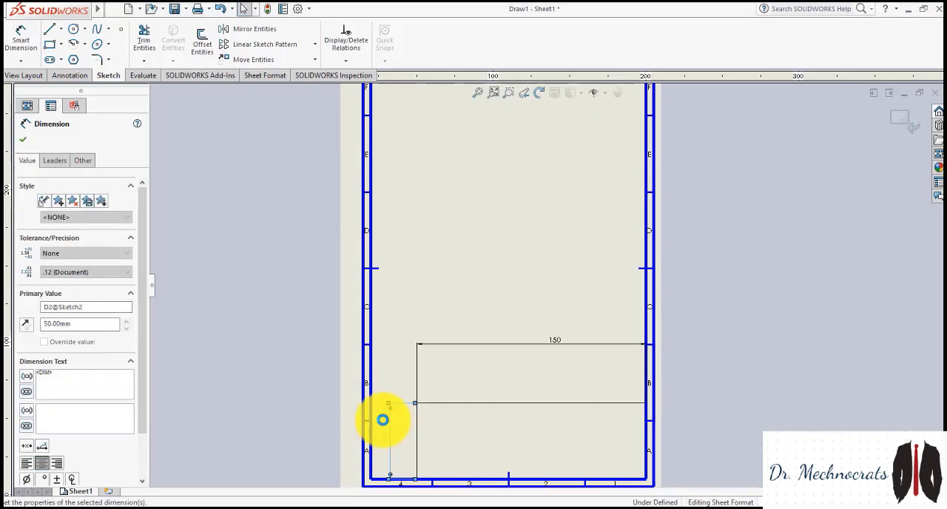
pyautogui.scroll(-2, 418, 419)
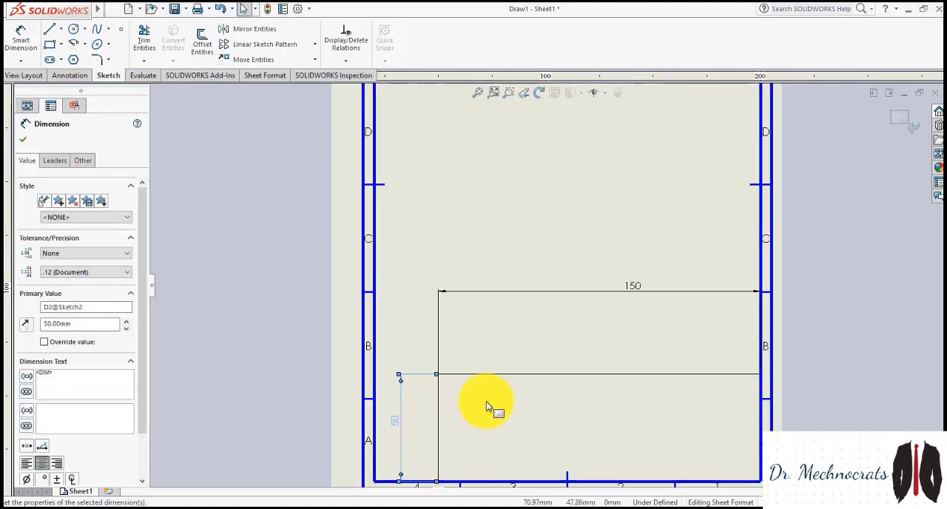
pyautogui.click(487, 400)
pyautogui.moveTo(4, 14)
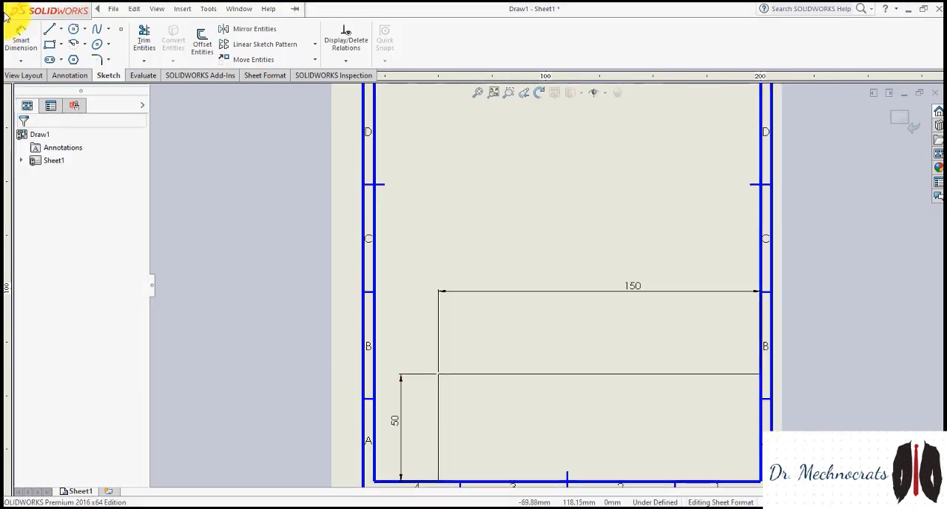
pyautogui.click(51, 29)
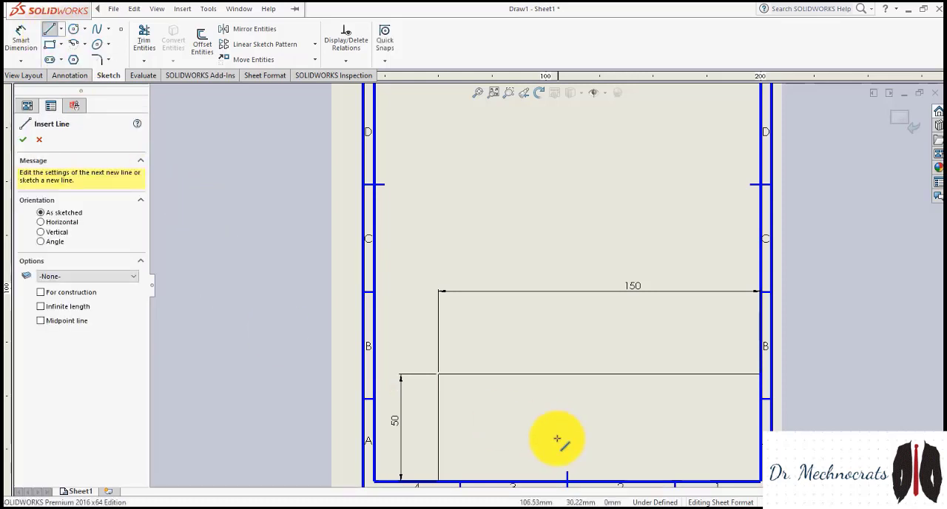
pyautogui.click(441, 399)
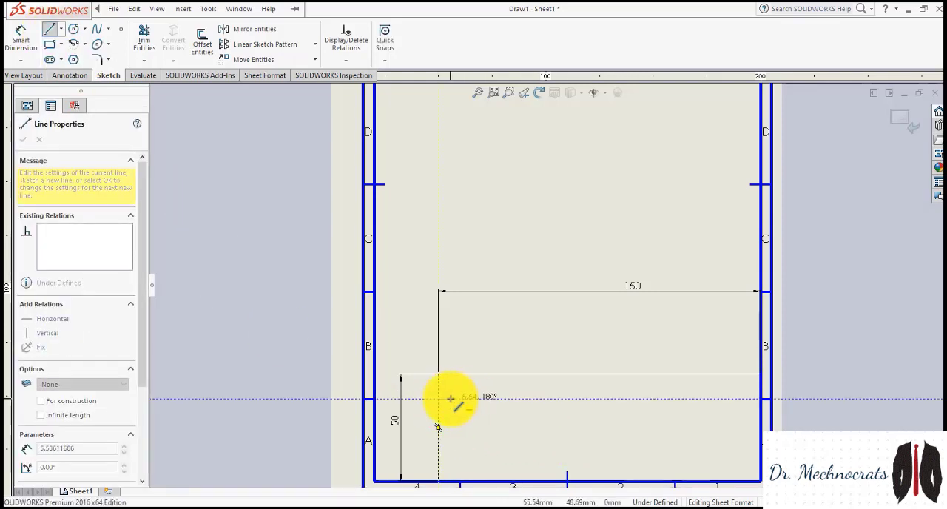
pyautogui.press('Escape')
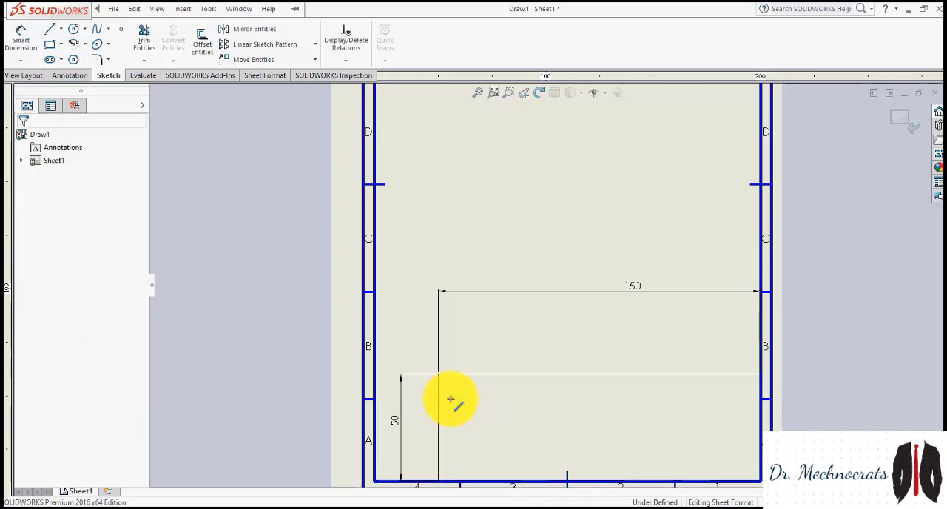
# Sketch a vertical line from the rectangle's upper edge to its lower edge, about 50 mm from the right edge
pyautogui.click(49, 30)
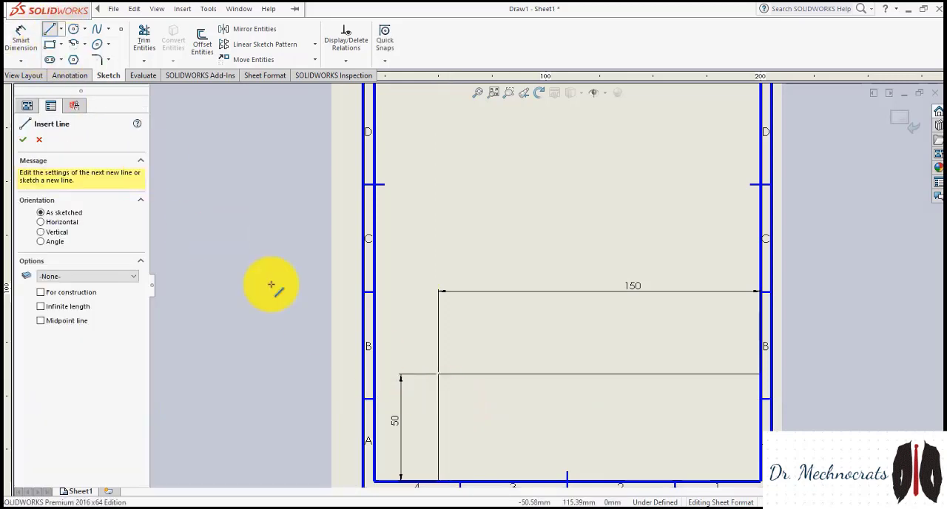
pyautogui.click(653, 374)
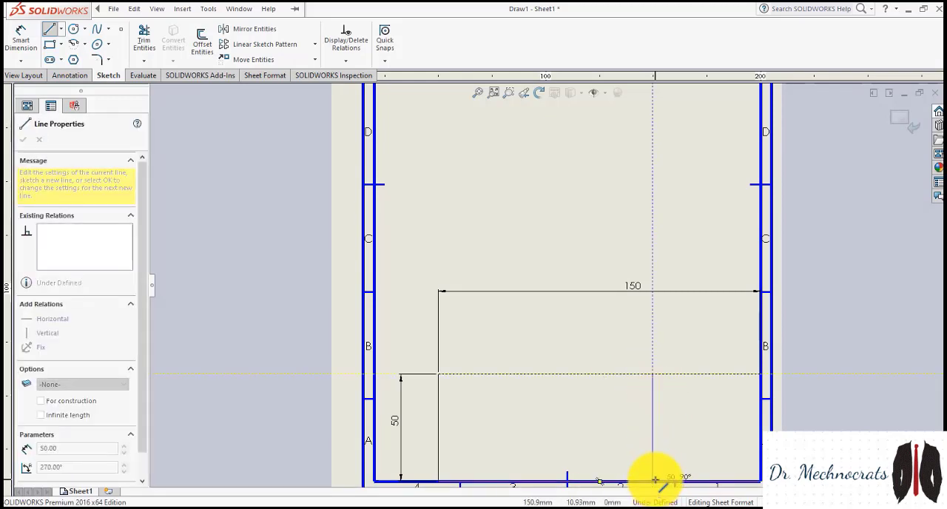
pyautogui.click(655, 481)
pyautogui.press('Escape')
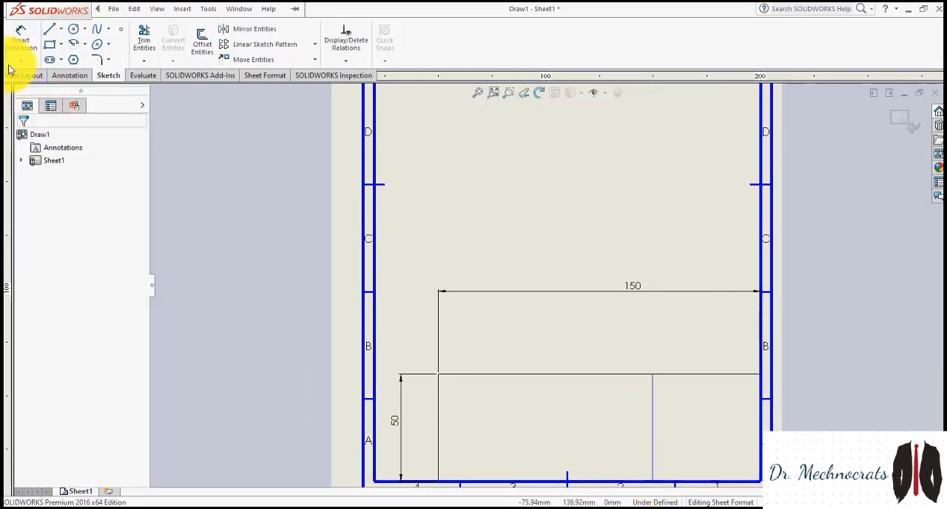
# Dimension the distance between the vertical divider and the rectangle's right edge and set it to 50 mm
pyautogui.click(18, 35)
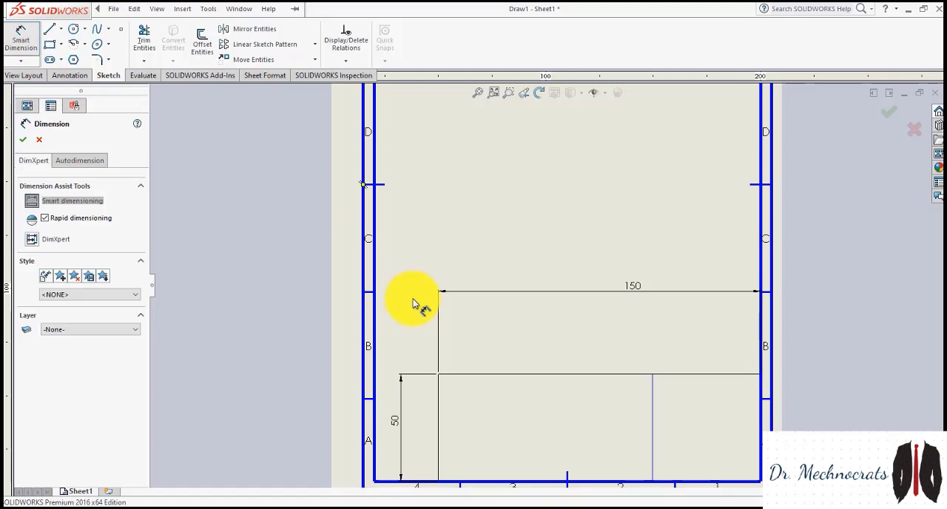
pyautogui.click(653, 416)
pyautogui.click(759, 416)
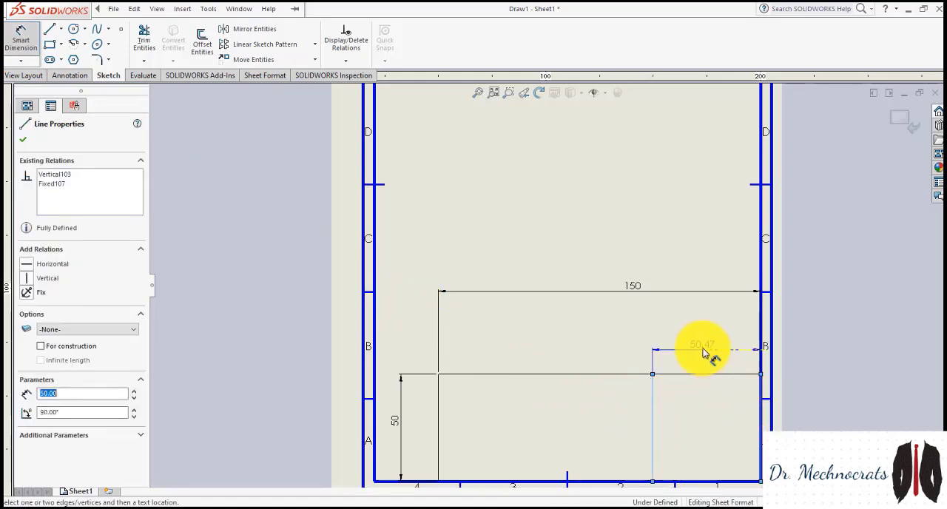
pyautogui.click(704, 353)
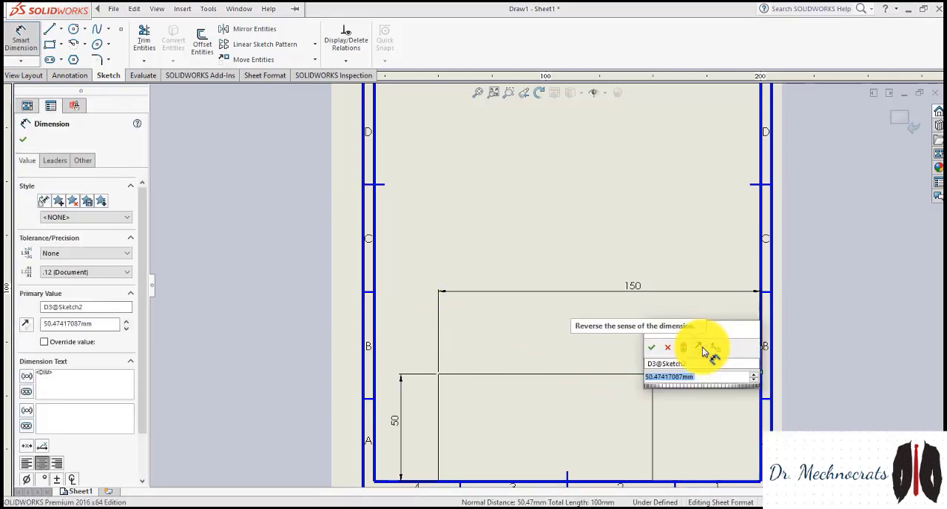
pyautogui.write('50')
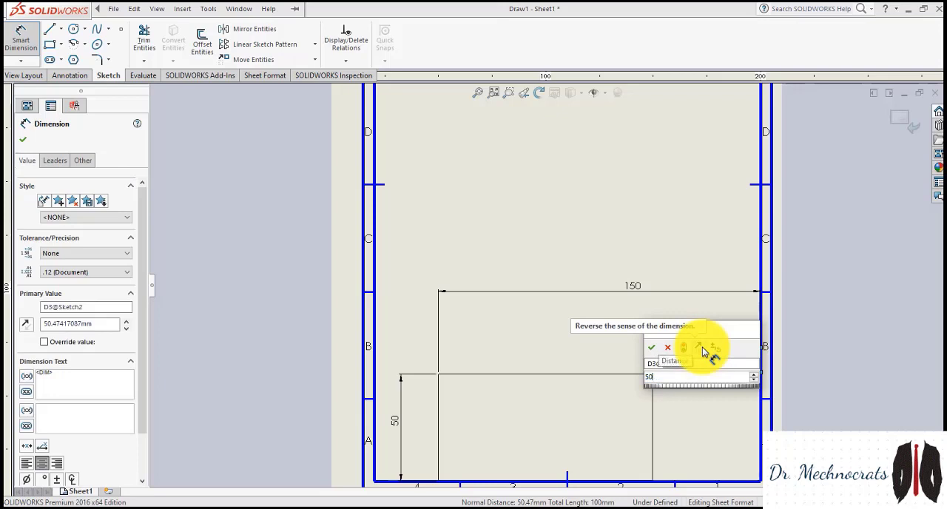
pyautogui.press('Return')
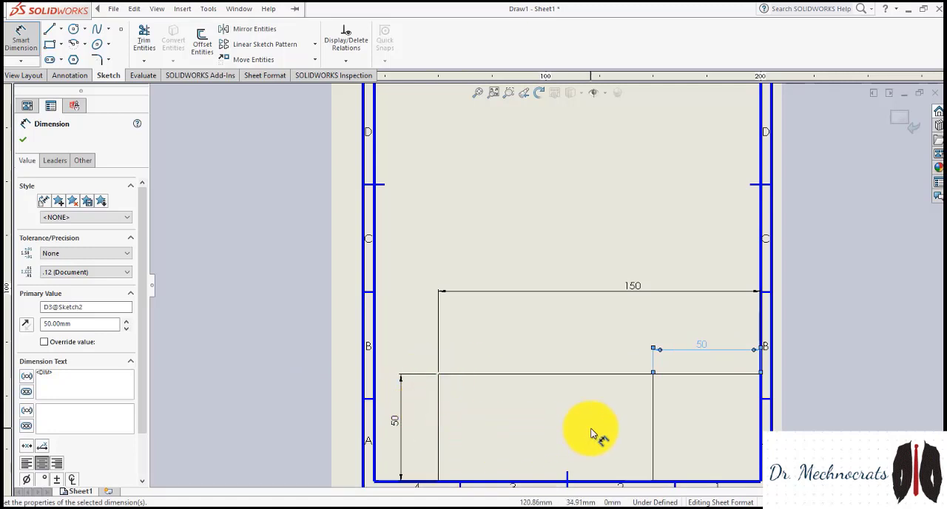
# Sketch a horizontal line from the rectangle's left edge to the vertical divider, about 11.5 mm below the upper edge
pyautogui.click(49, 29)
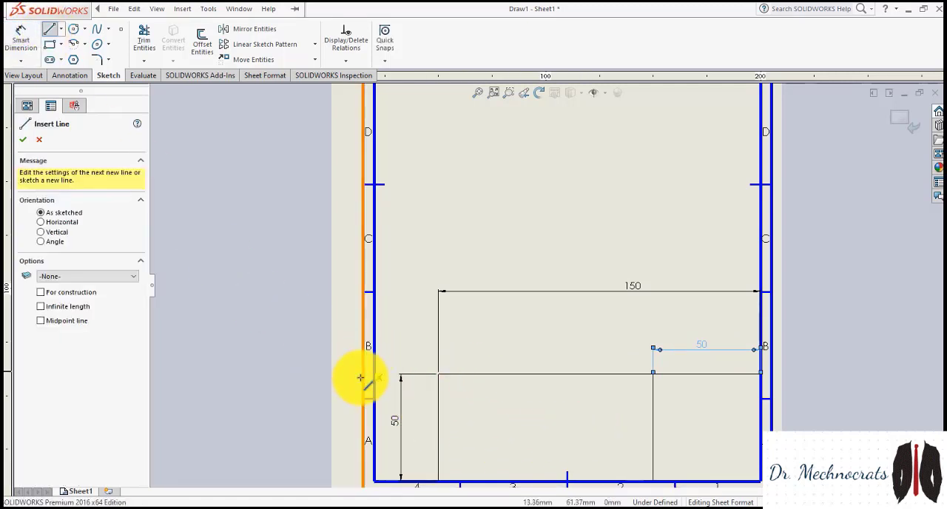
pyautogui.click(439, 398)
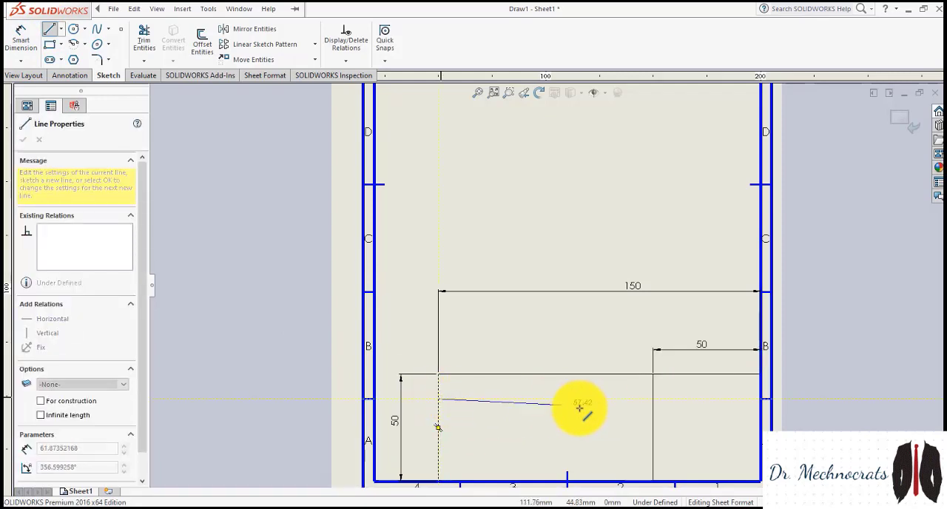
pyautogui.click(653, 399)
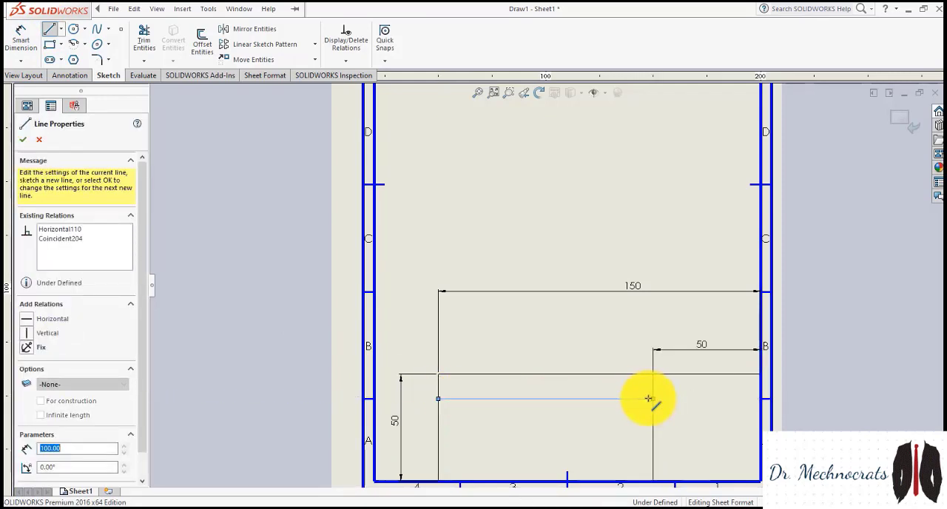
pyautogui.press('Escape')
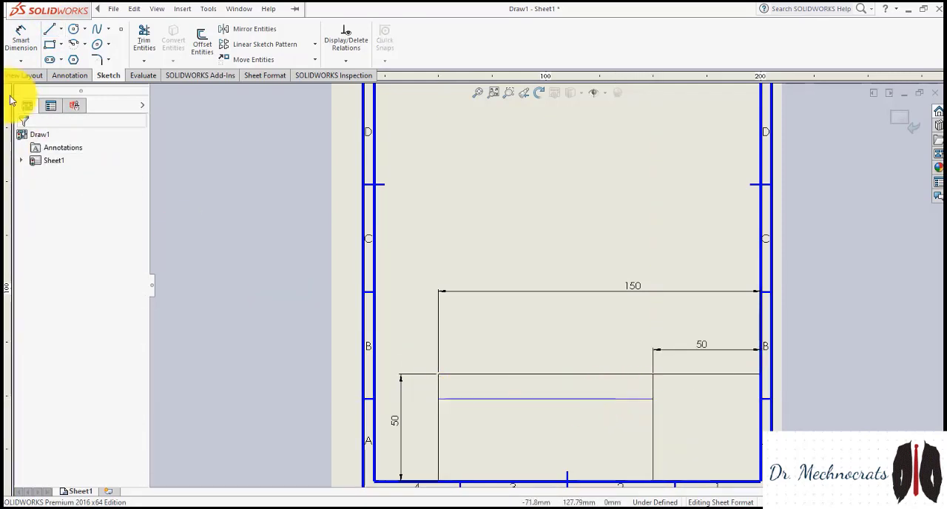
# Dimension the distance between the horizontal divider and the rectangle's upper edge and set it to 10 mm
pyautogui.click(20, 38)
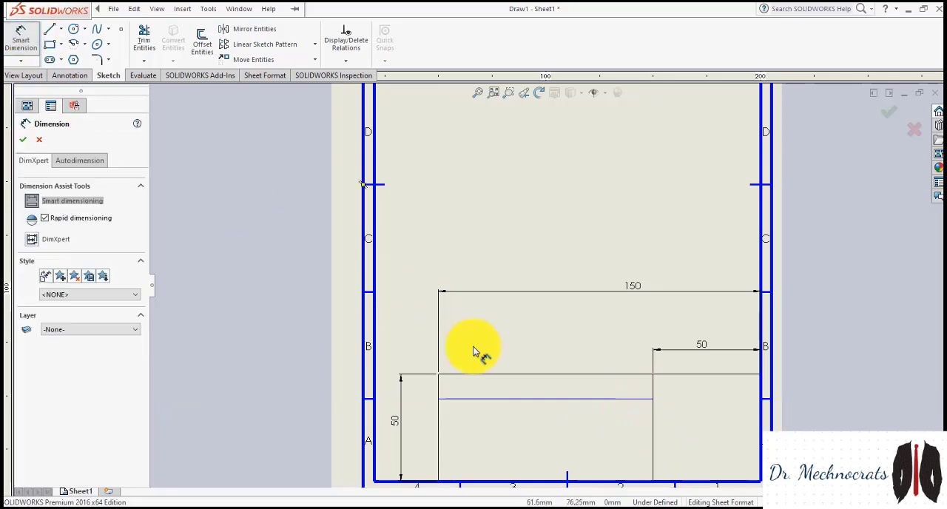
pyautogui.click(514, 398)
pyautogui.click(515, 374)
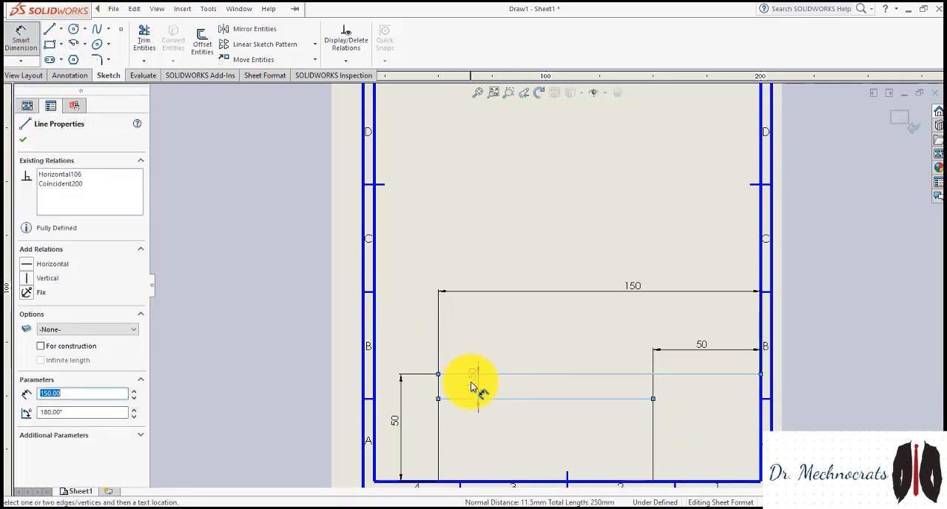
pyautogui.click(421, 388)
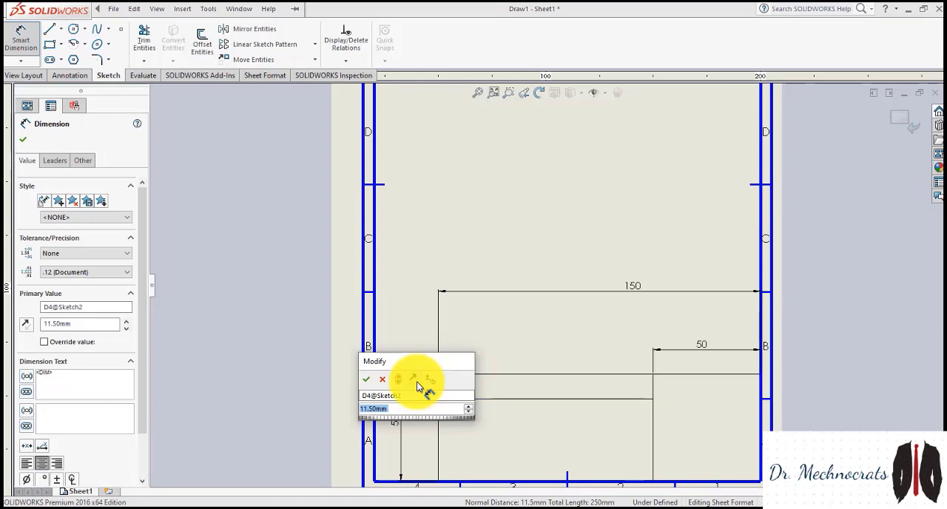
pyautogui.write('10')
pyautogui.press('Return')
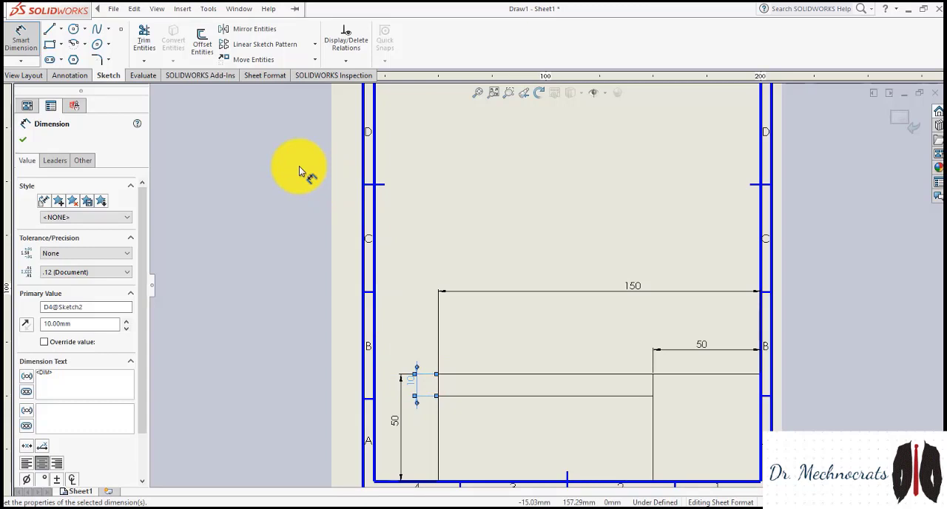
# Sketch a horizontal line from the vertical divider to the rectangle's left edge, about 9.6 mm below the first horizontal divider
pyautogui.click(26, 9)
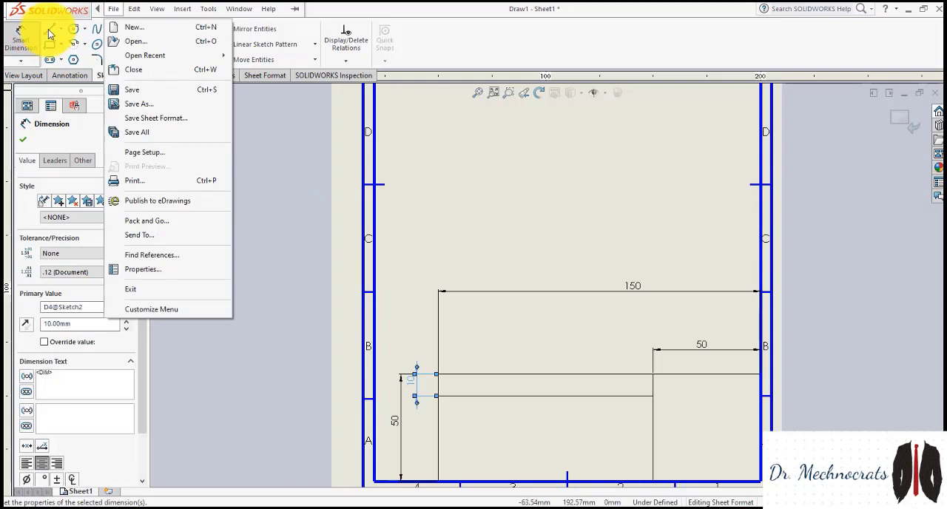
pyautogui.click(48, 29)
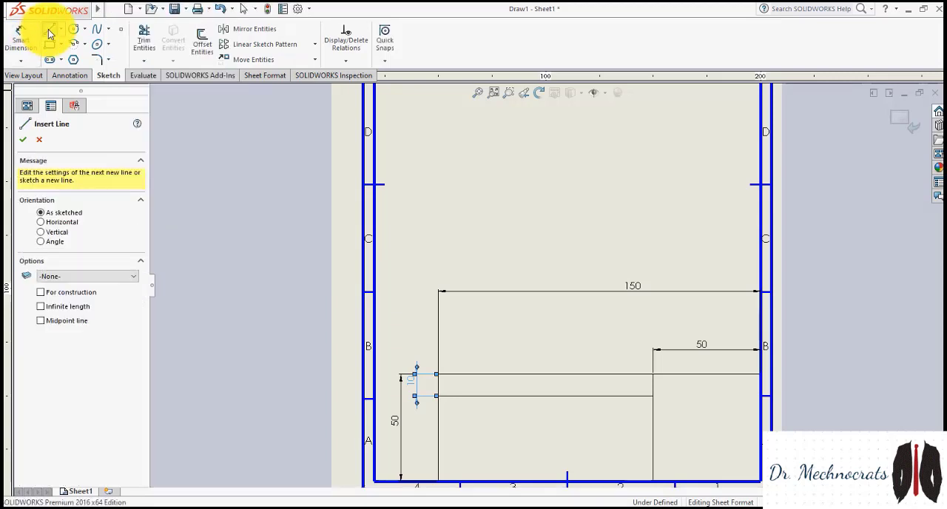
pyautogui.click(653, 416)
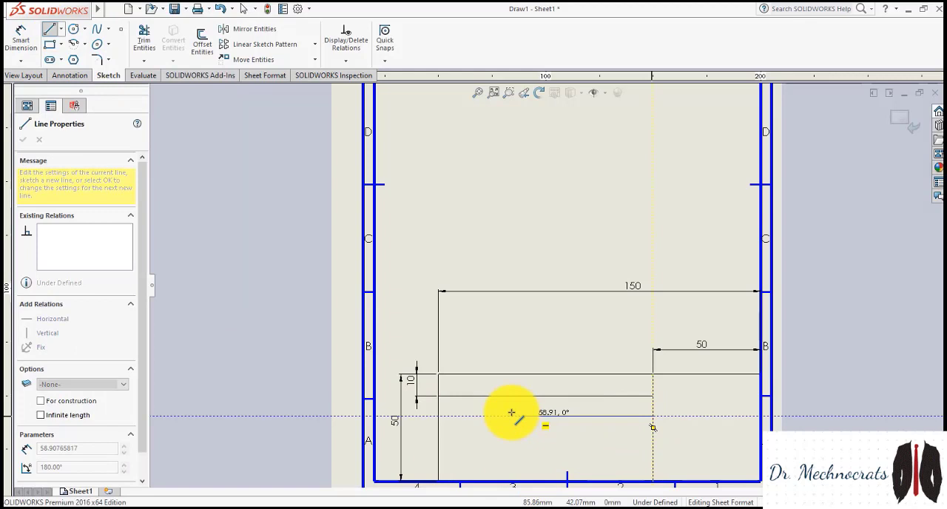
pyautogui.click(439, 416)
pyautogui.press('Escape')
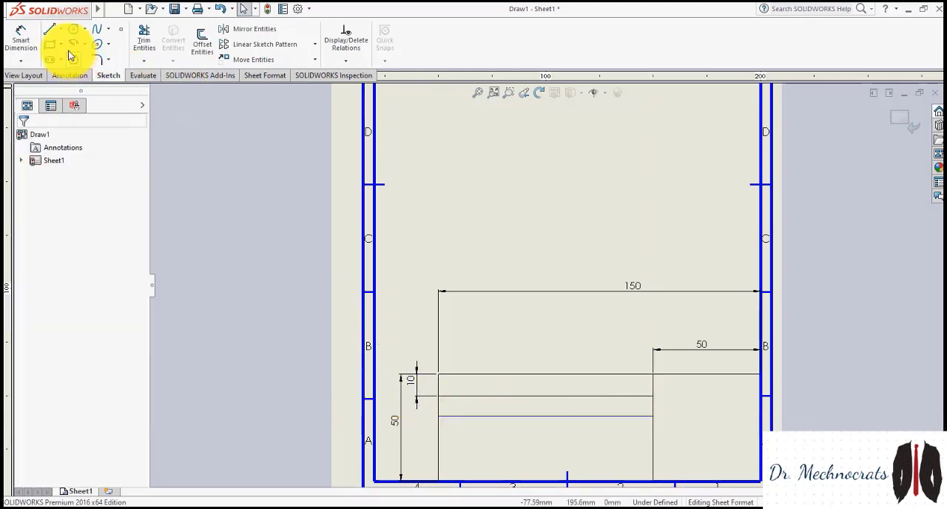
# Dimension the distance between the first and second horizontal dividers and set it to 10 mm
pyautogui.click(21, 37)
pyautogui.click(552, 397)
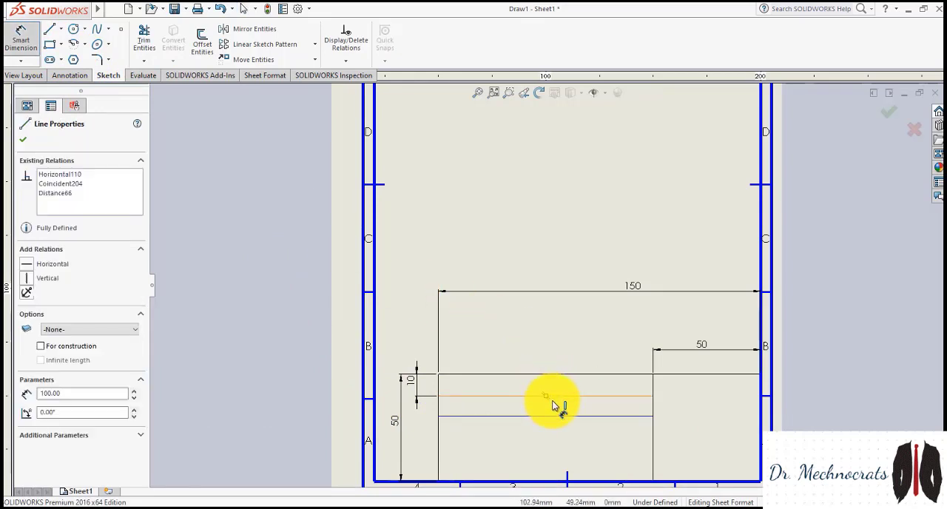
pyautogui.click(560, 416)
pyautogui.click(655, 416)
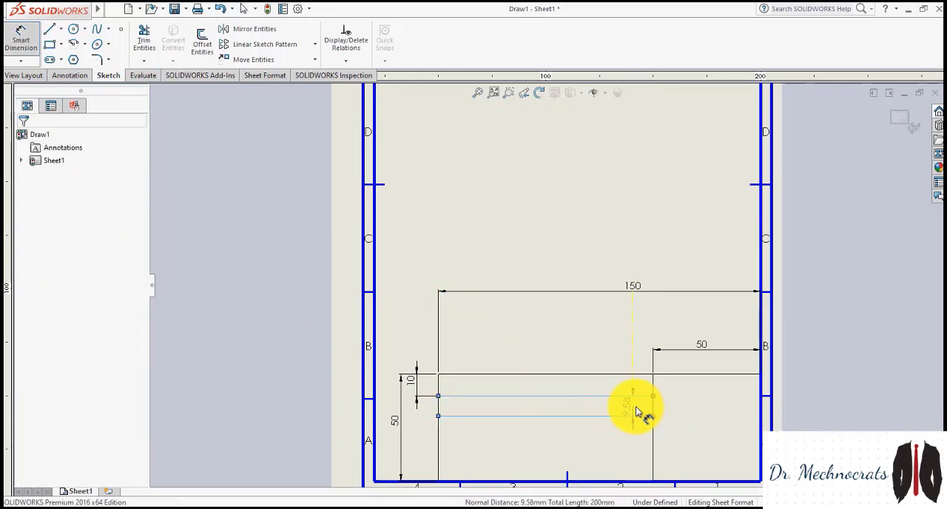
pyautogui.write('1')
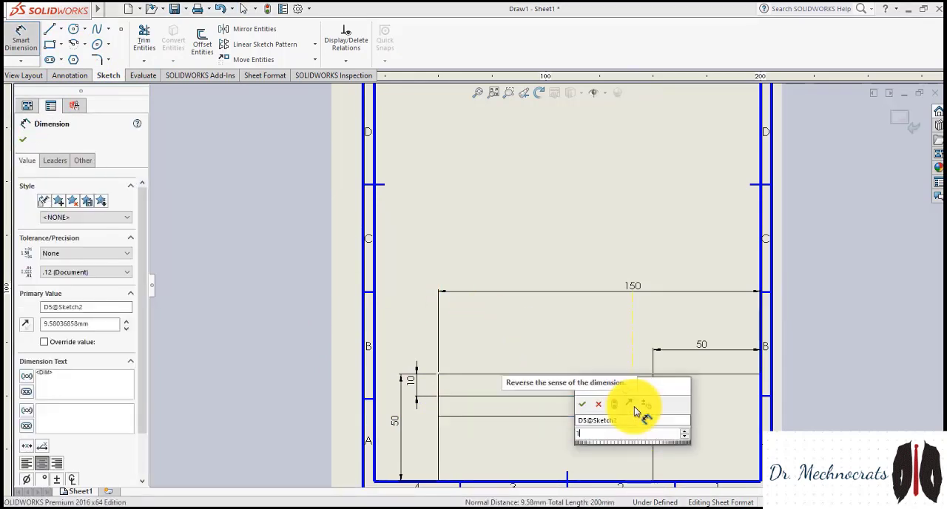
pyautogui.write('0')
pyautogui.press('Return')
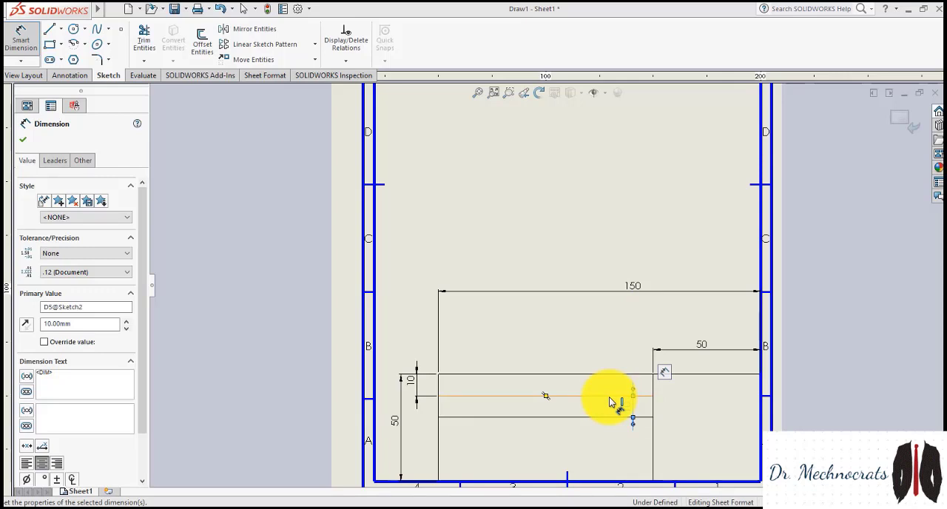
pyautogui.click(610, 402)
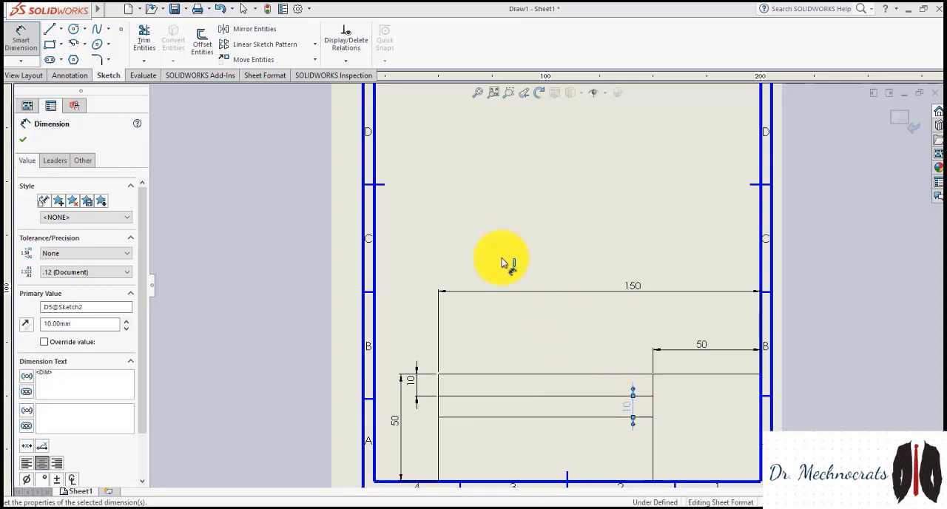
# Offset the second horizontal divider 10 mm downward with the direction reversed and dimensions added
pyautogui.click(203, 42)
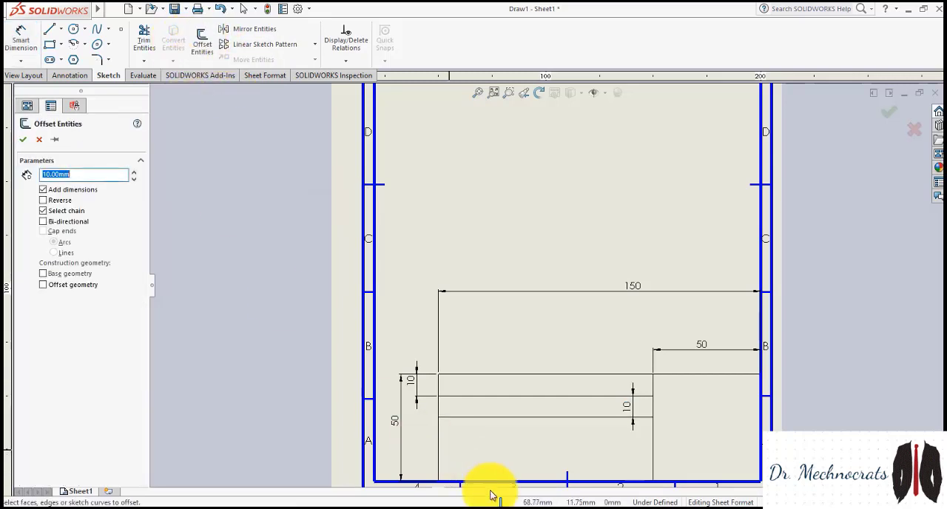
pyautogui.click(522, 419)
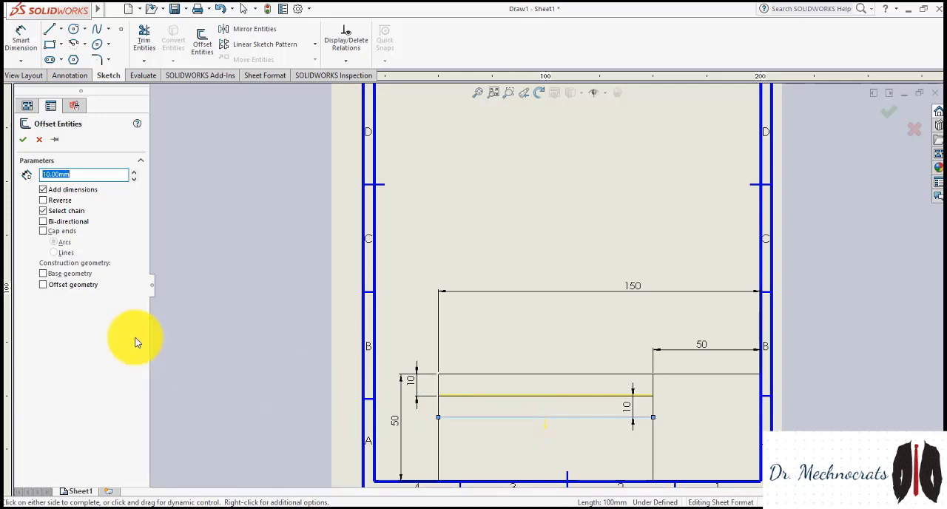
pyautogui.click(42, 199)
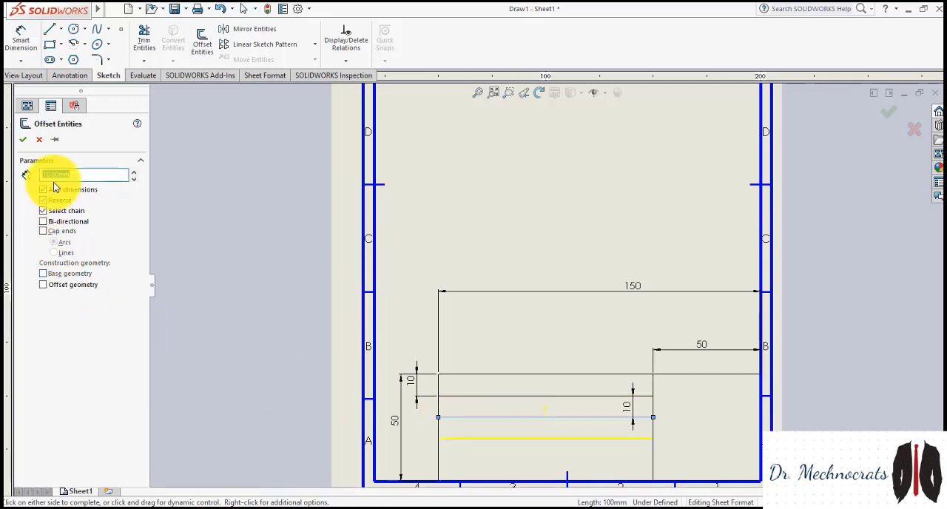
pyautogui.click(27, 140)
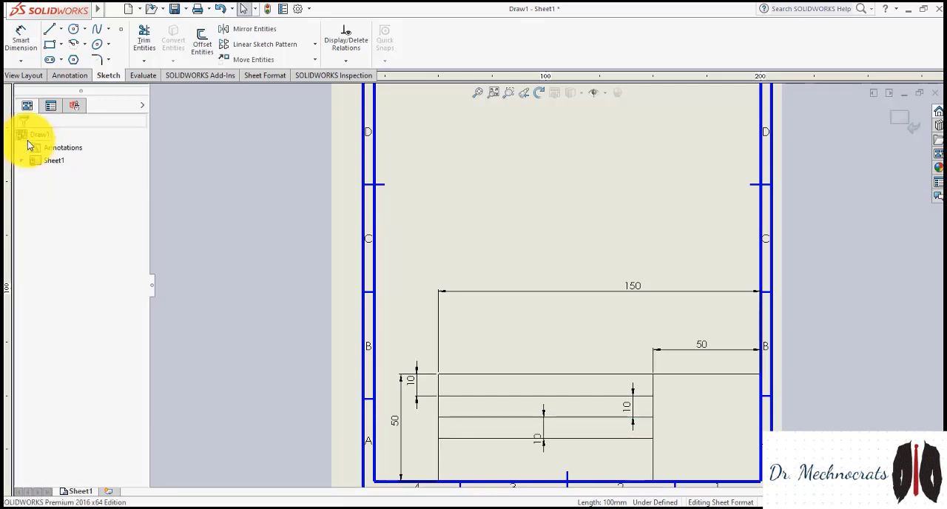
# Offset the third horizontal divider 10 mm downward, with the direction reversed and a dimension added, for the lowest row
pyautogui.click(202, 41)
pyautogui.click(465, 439)
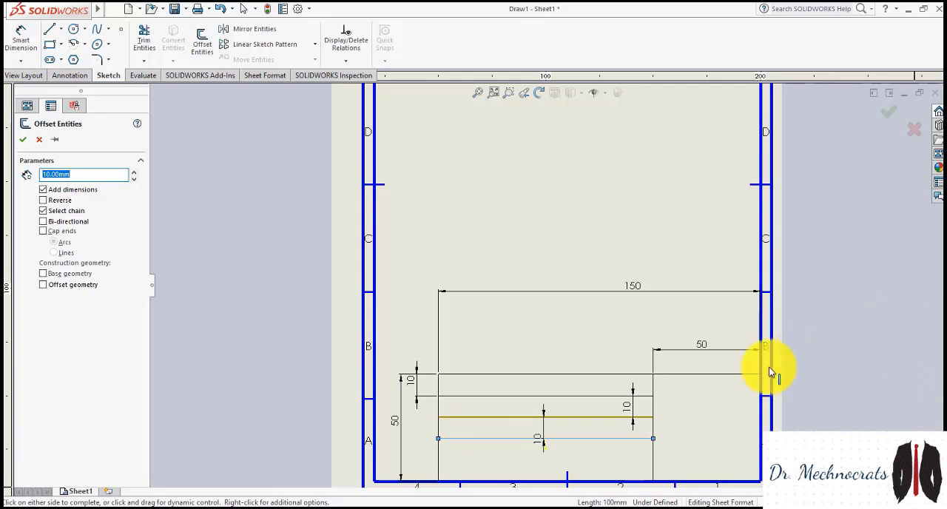
pyautogui.click(44, 201)
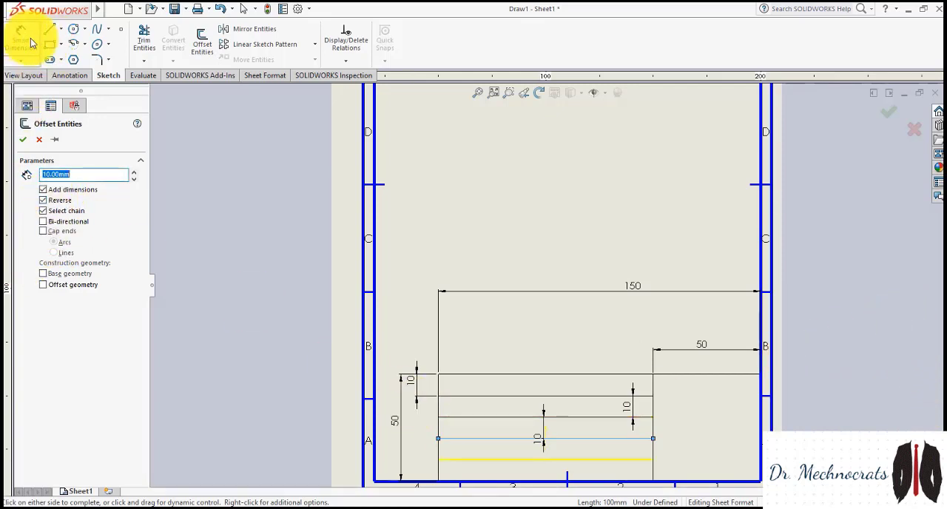
pyautogui.click(23, 140)
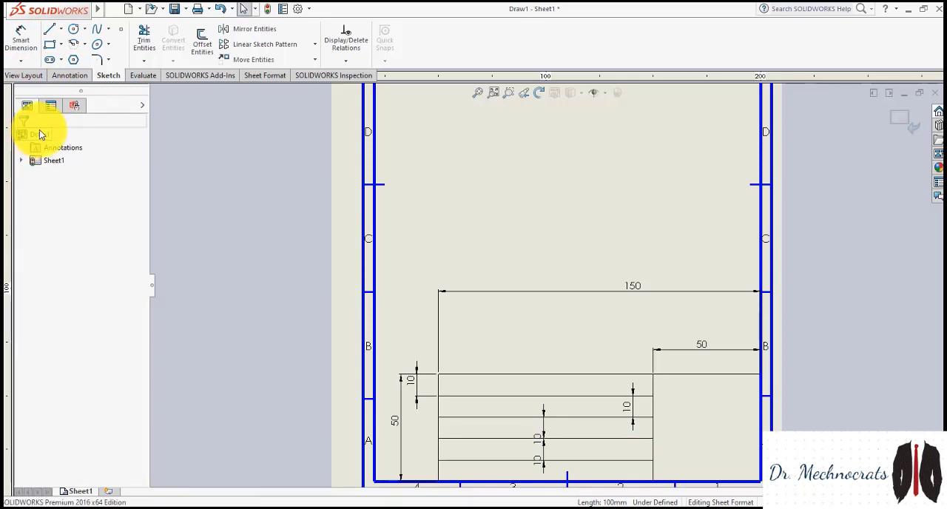
# Move the three 10 mm dimensions inside the block out beyond its left edge, in line with the top row's 10 mm dimension
pyautogui.click(539, 460)
pyautogui.click(415, 453)
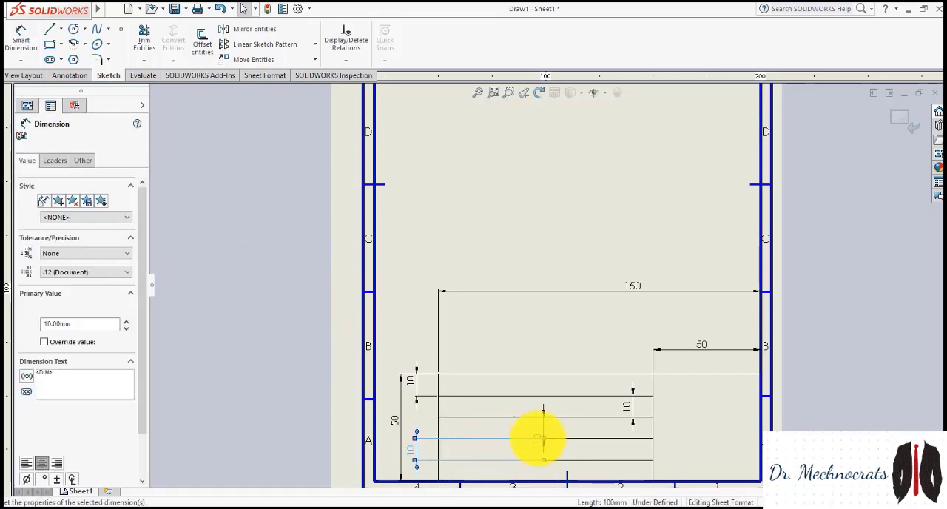
pyautogui.moveTo(410, 427); pyautogui.dragTo(416, 430)
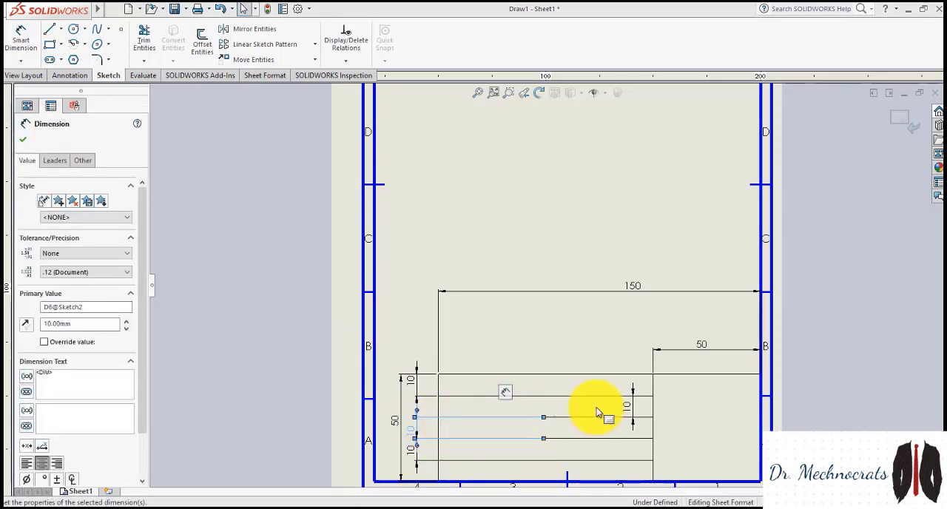
pyautogui.click(415, 401)
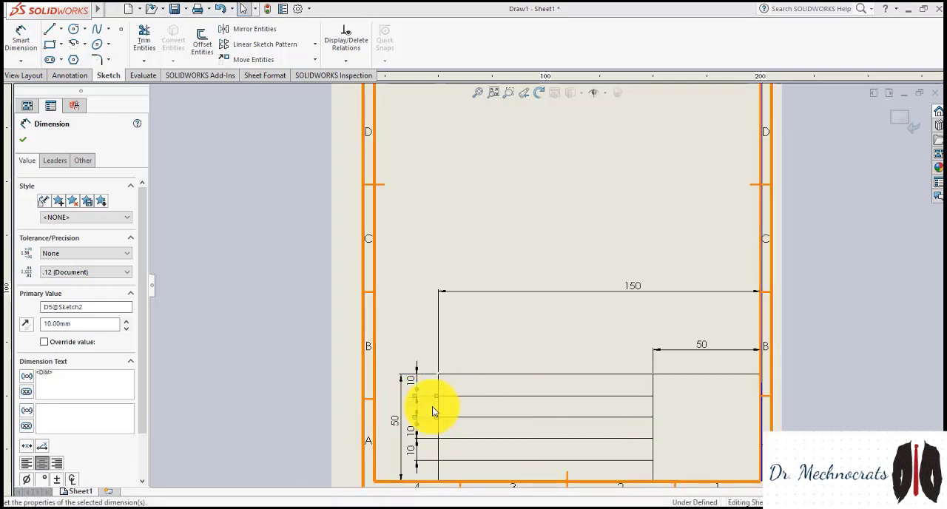
# Sketch a 50 mm horizontal line from the lowest divider's end on the vertical divider to the rectangle's right edge
pyautogui.click(49, 31)
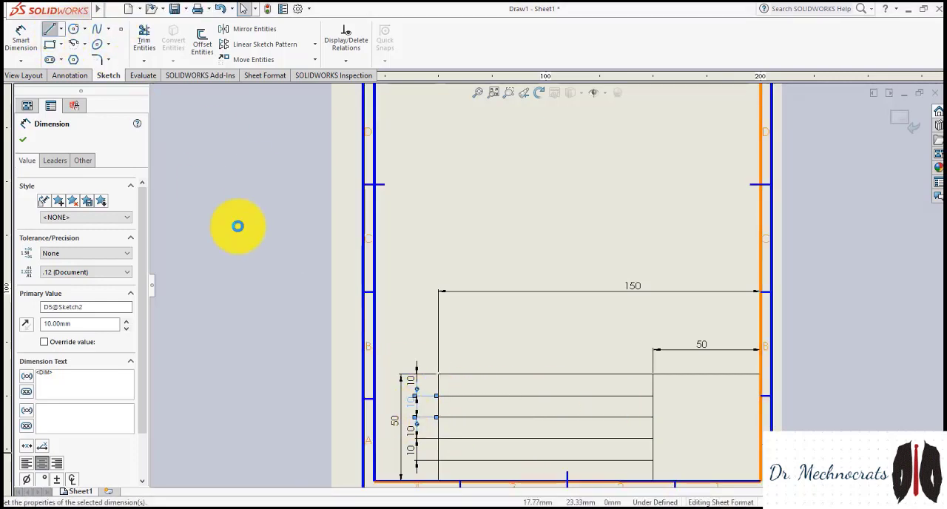
pyautogui.click(653, 460)
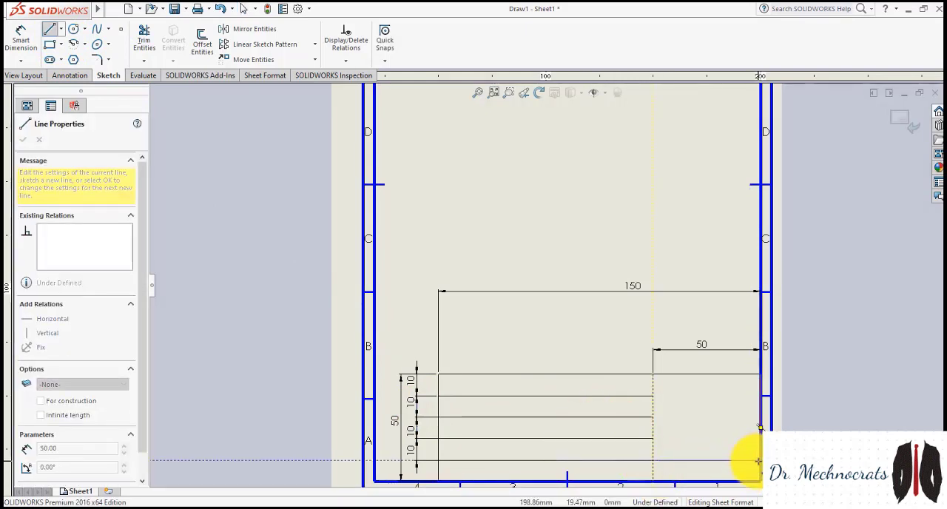
pyautogui.click(760, 460)
pyautogui.press('Escape')
pyautogui.press('Escape')
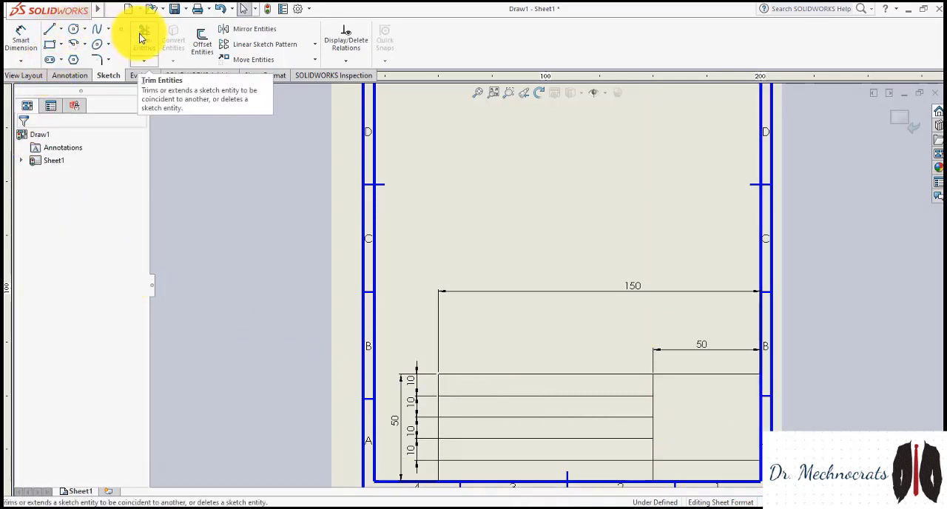
pyautogui.click(205, 36)
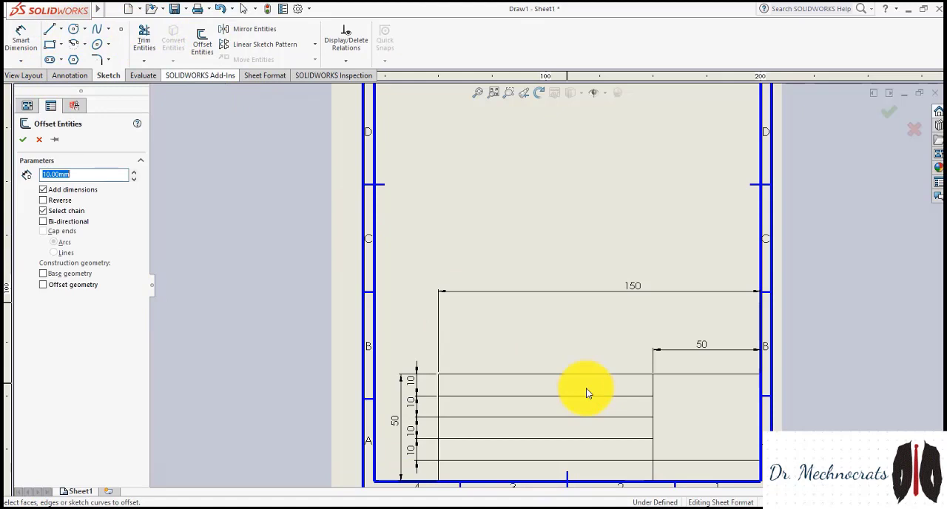
pyautogui.click(693, 464)
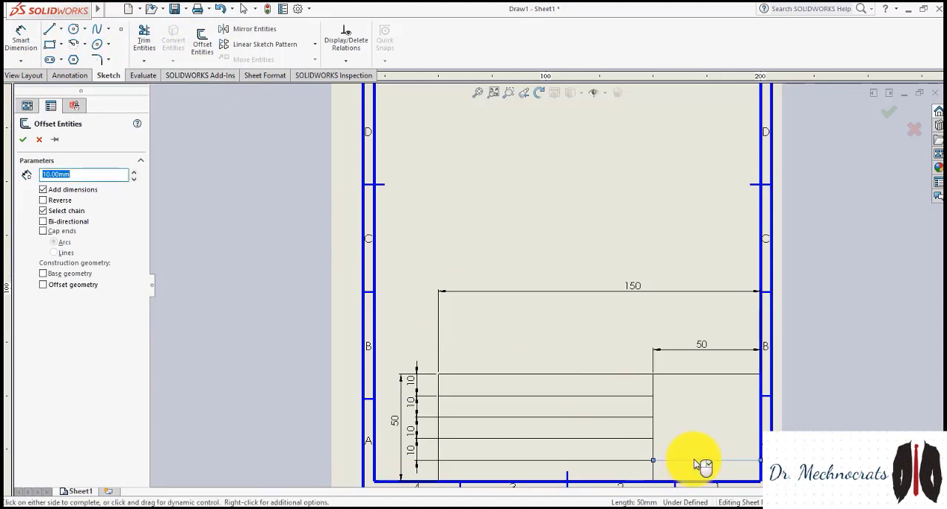
pyautogui.click(693, 461)
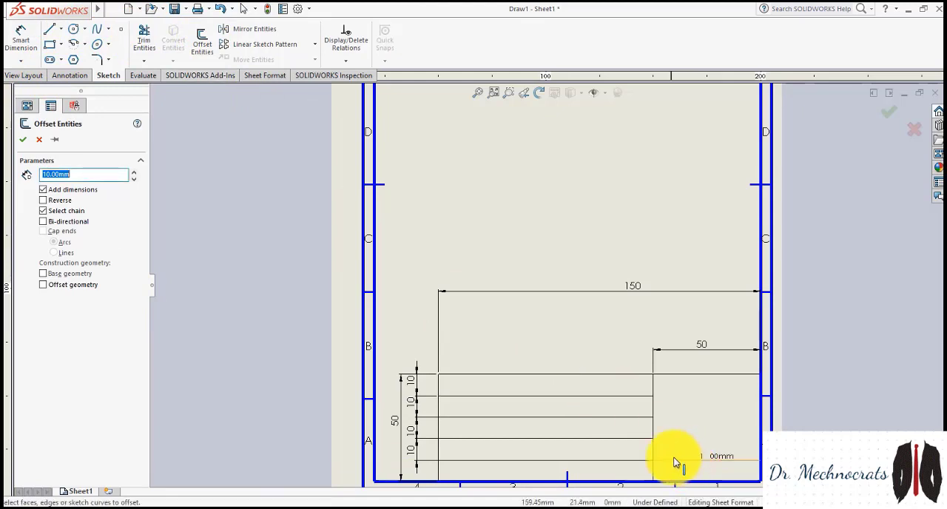
pyautogui.click(24, 141)
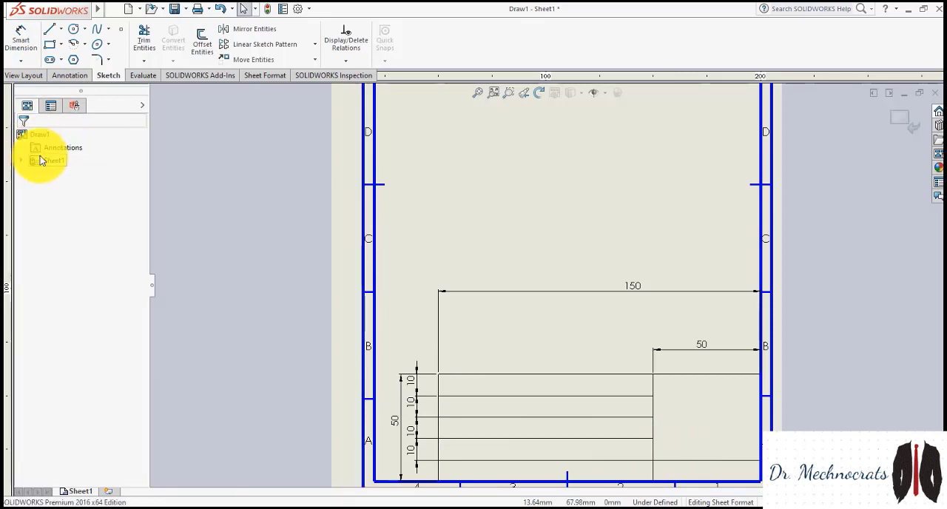
# Offset the horizontal line in the right-hand cell 10 mm upward with a dimension added
pyautogui.click(202, 42)
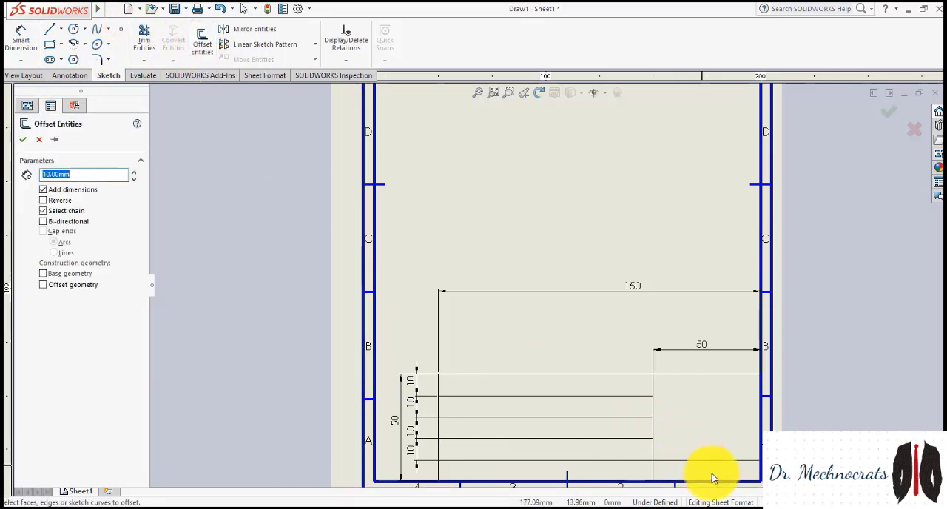
pyautogui.click(714, 462)
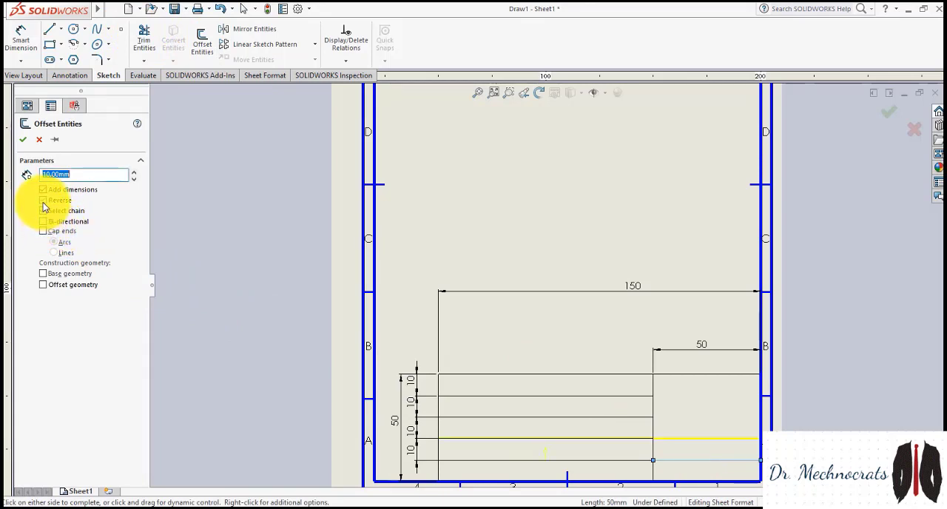
pyautogui.click(23, 139)
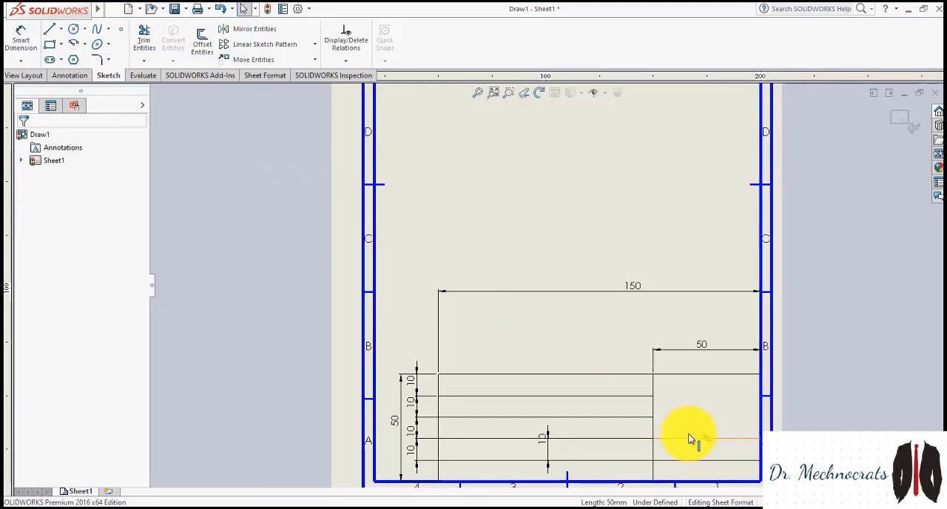
# Offset the upper horizontal line of the right-hand cell another 10 mm upward with a dimension added
pyautogui.click(203, 43)
pyautogui.click(636, 439)
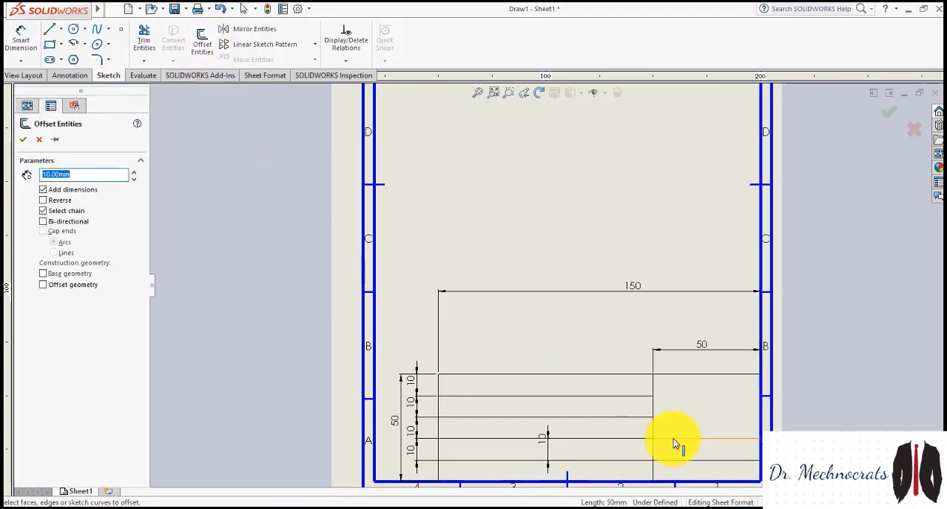
pyautogui.click(43, 200)
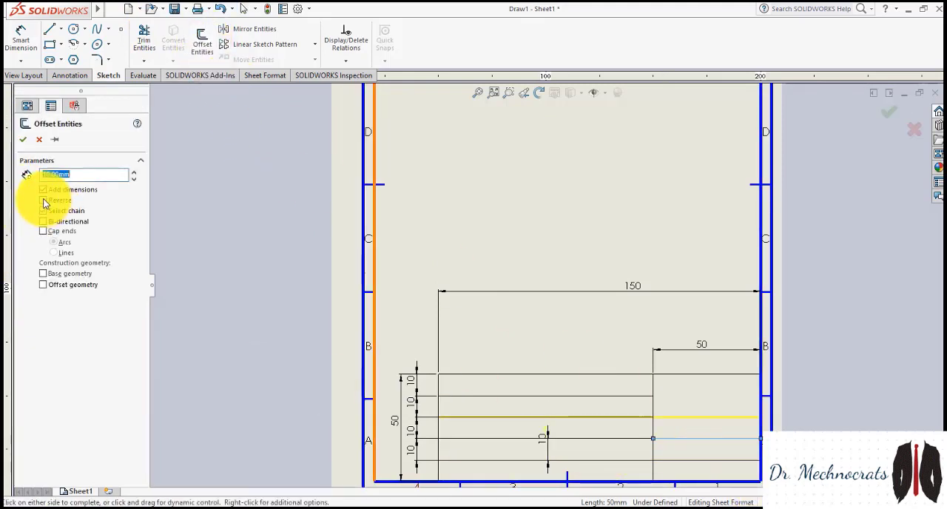
pyautogui.click(24, 139)
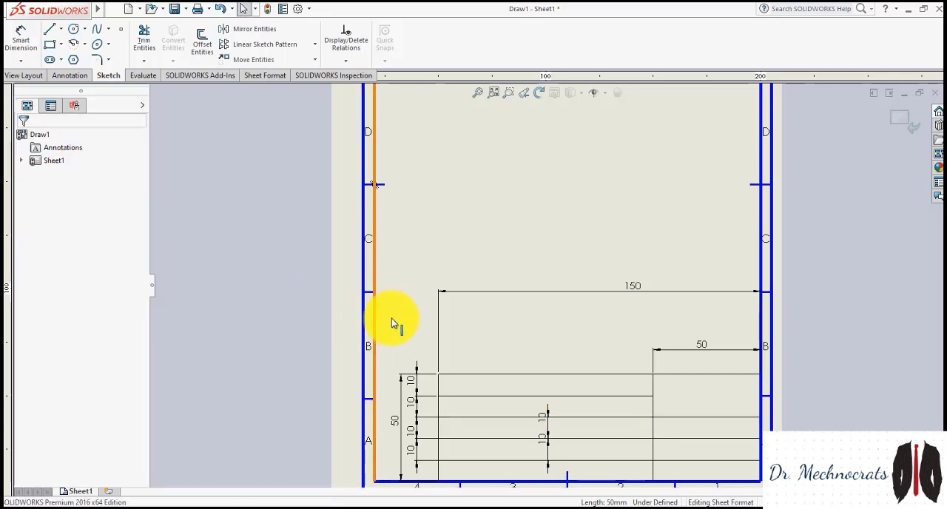
# Add a note reading "NAME" at the start of the title block's first row
pyautogui.scroll(-3, 570, 489)
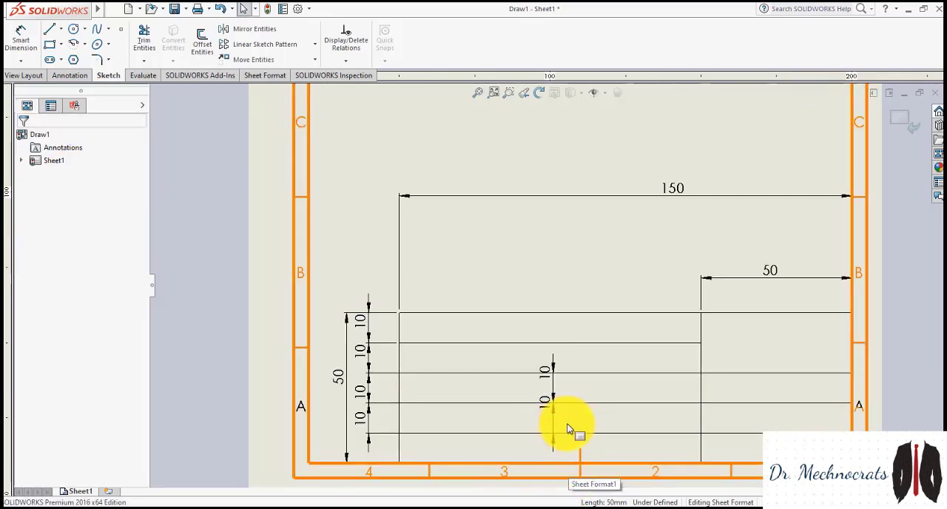
pyautogui.scroll(3, 570, 424)
pyautogui.scroll(-3, 577, 306)
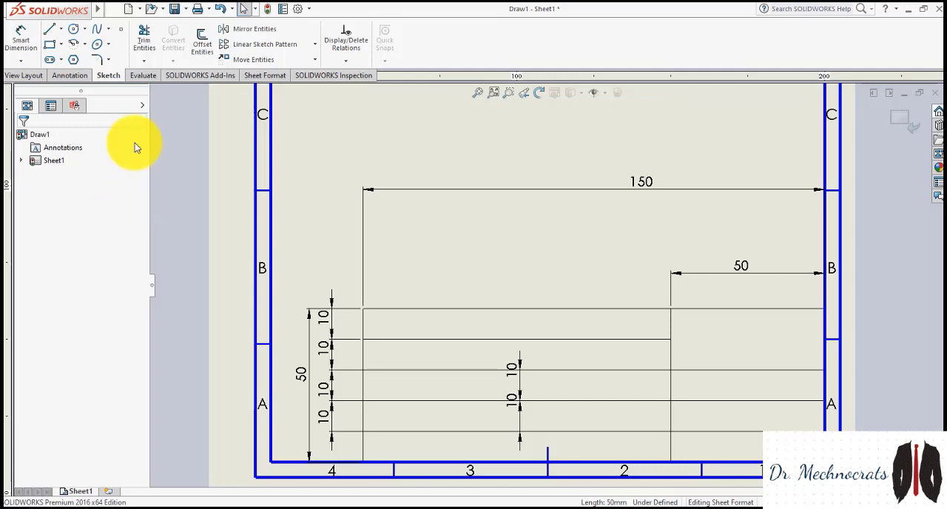
pyautogui.click(69, 76)
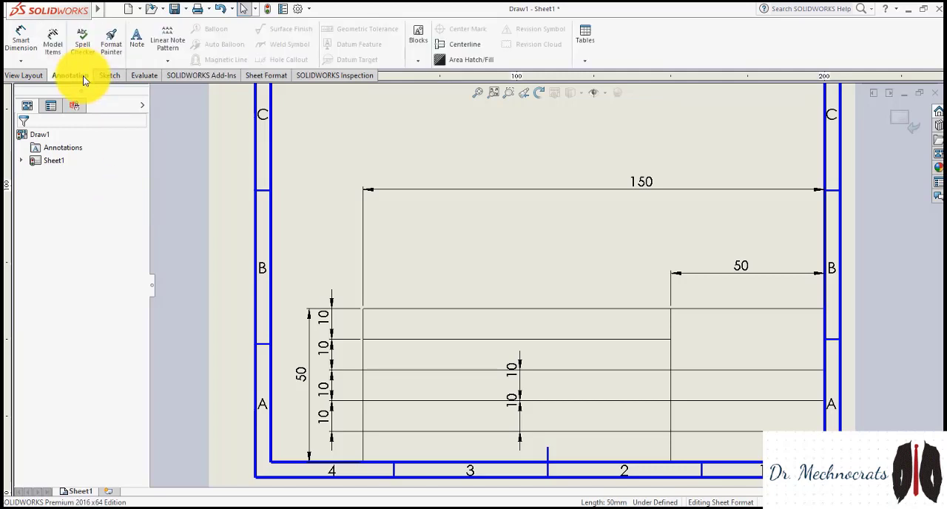
pyautogui.click(137, 41)
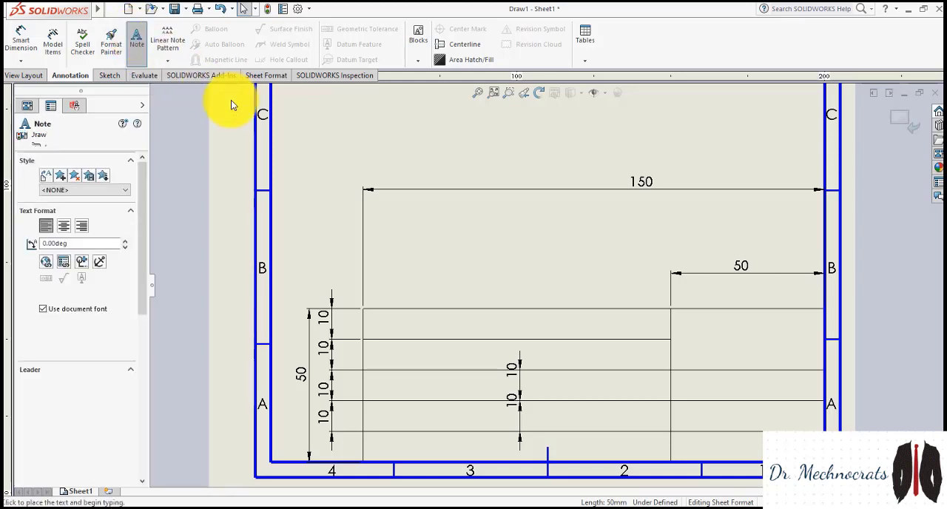
pyautogui.click(375, 323)
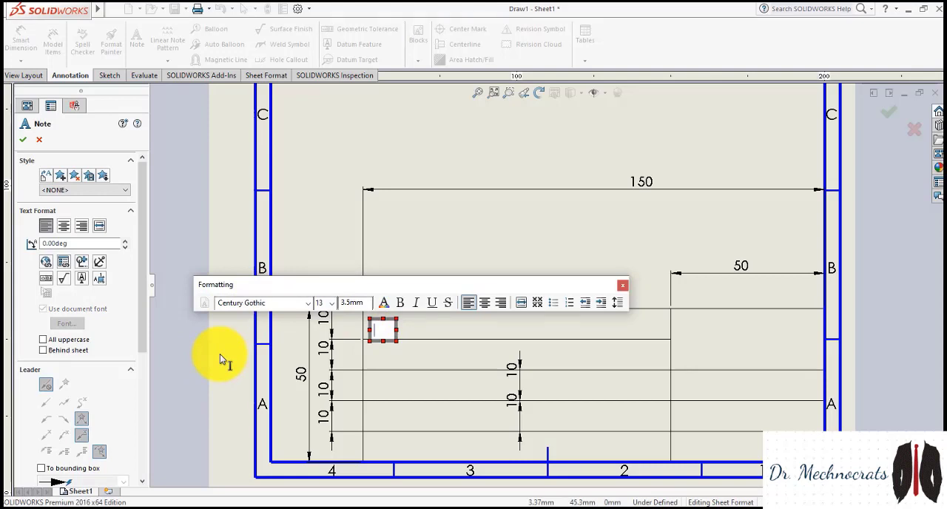
pyautogui.write('NAME')
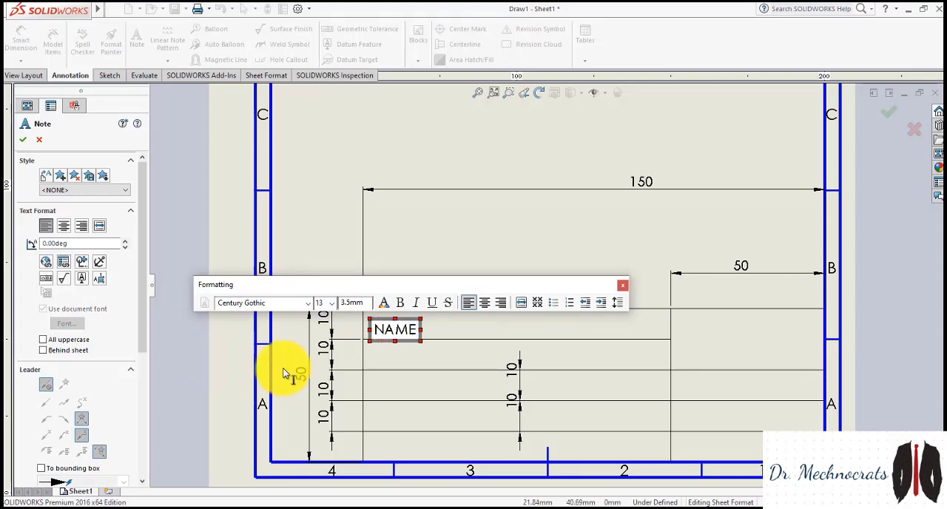
# Choose font size 16 and extend the first-row note to read "NAME -"
pyautogui.click(331, 304)
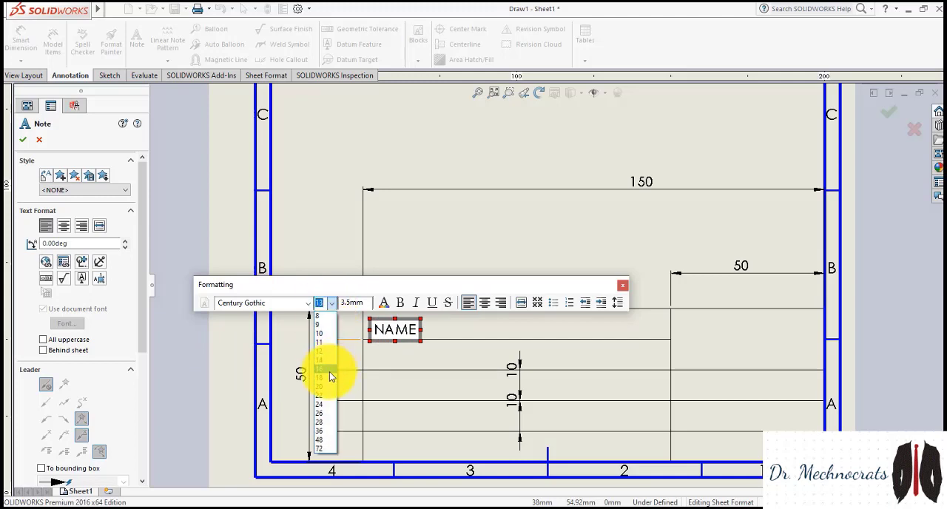
pyautogui.click(327, 370)
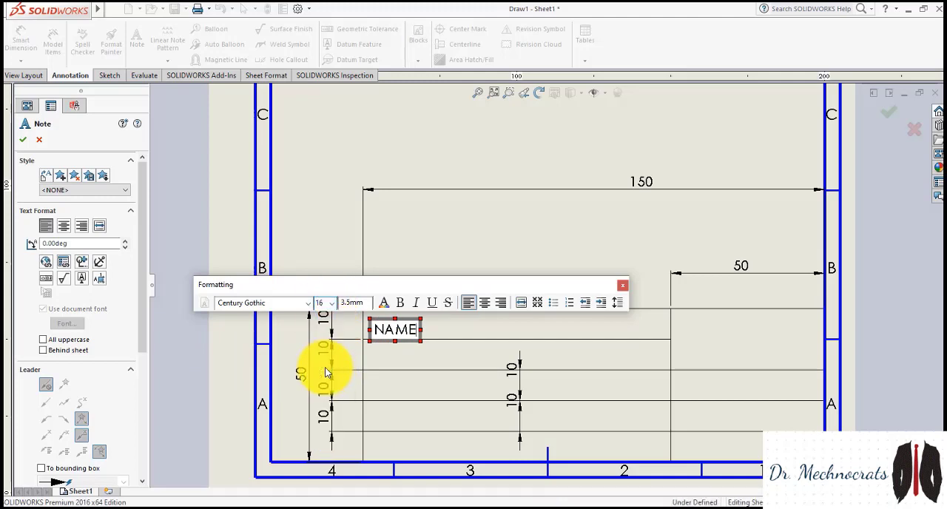
pyautogui.moveTo(409, 284); pyautogui.dragTo(400, 224)
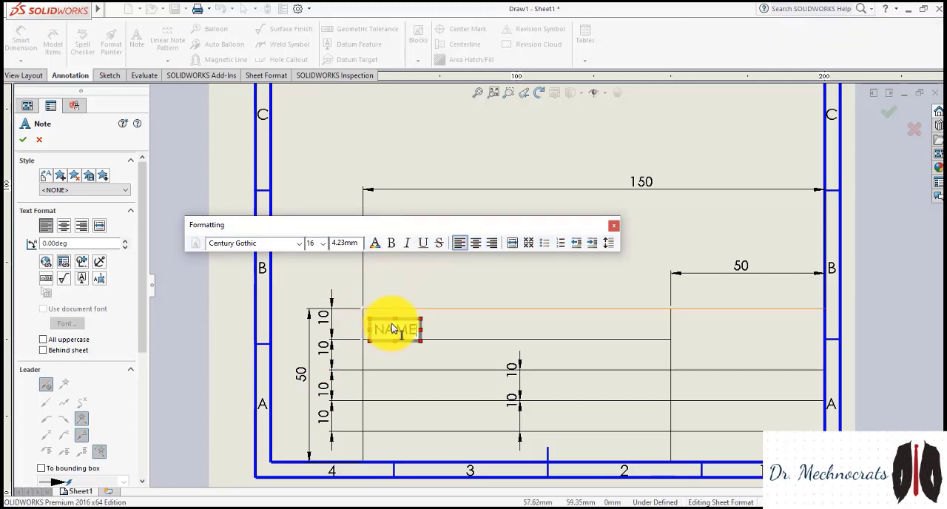
pyautogui.moveTo(394, 319); pyautogui.dragTo(432, 329)
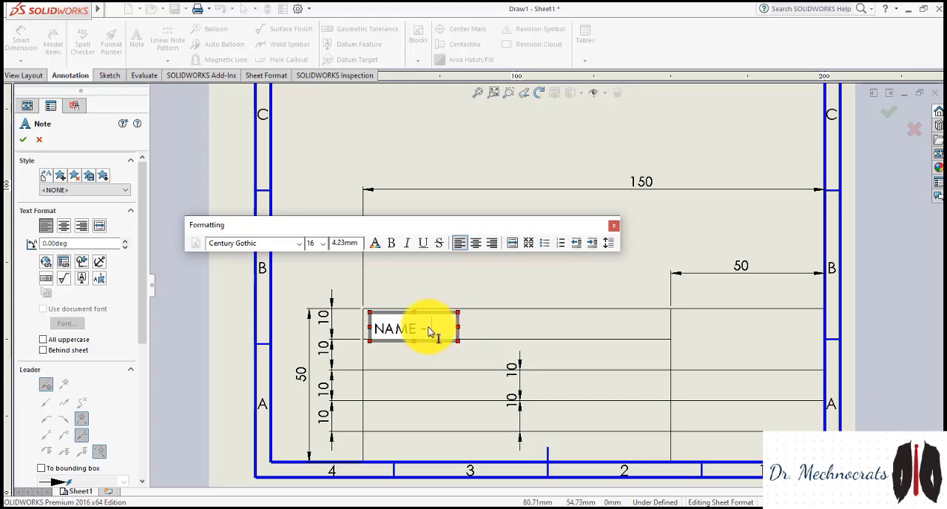
pyautogui.moveTo(435, 330); pyautogui.dragTo(356, 324)
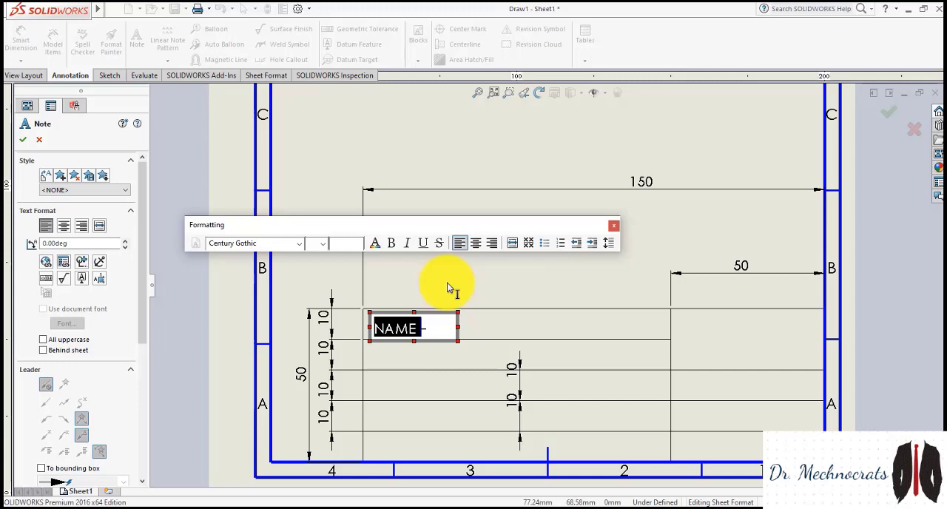
pyautogui.click(391, 396)
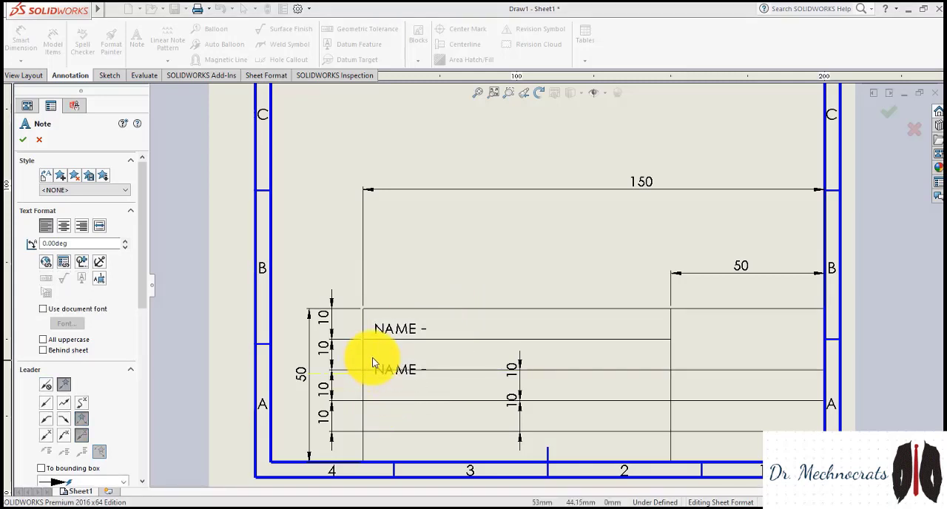
pyautogui.press('Escape')
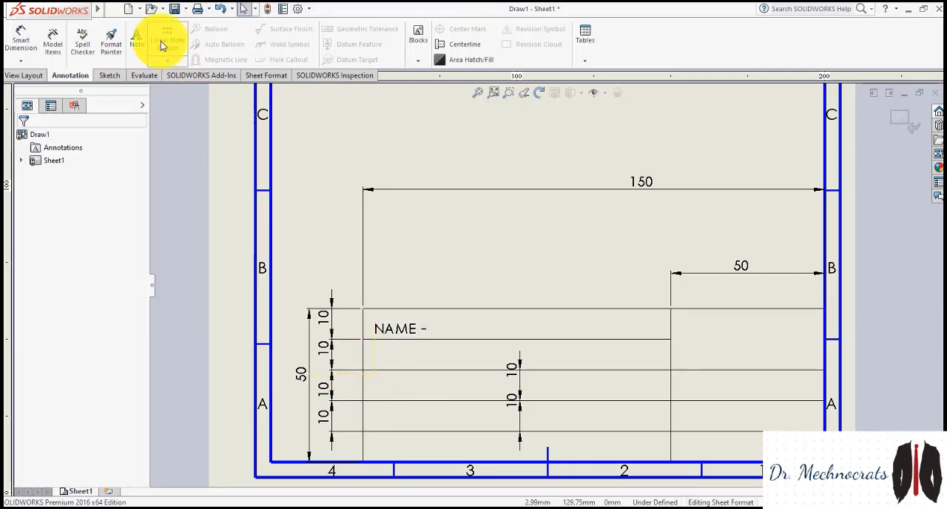
# Add a note reading "UID" in the title block's second row, aligned under the first note
pyautogui.click(137, 38)
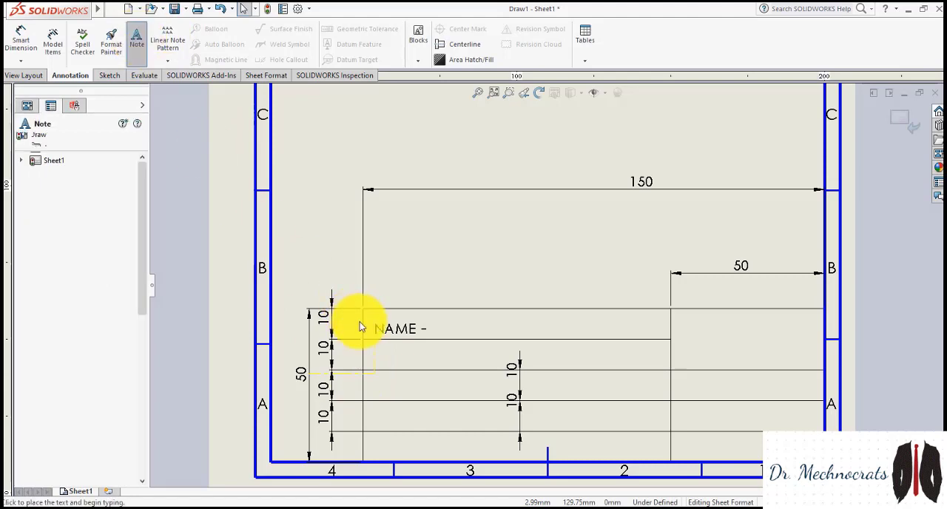
pyautogui.click(385, 359)
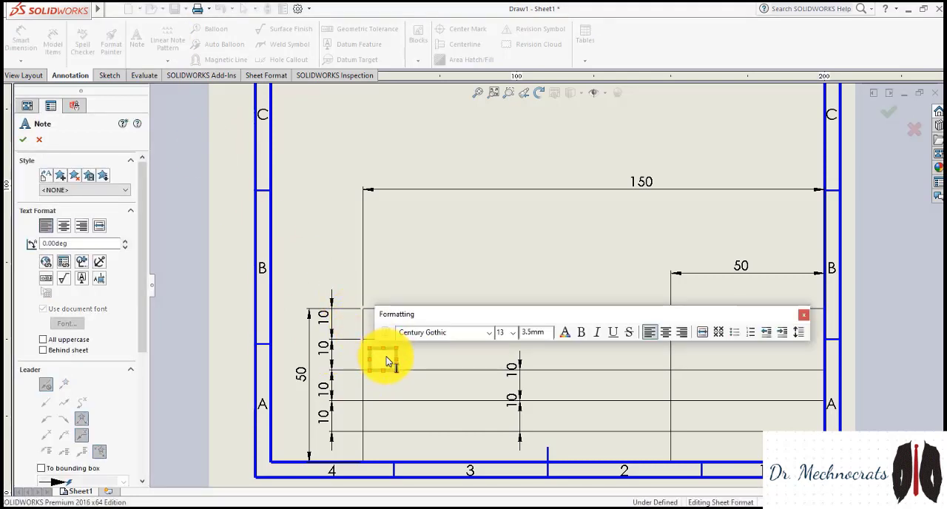
pyautogui.write('UD')
pyautogui.moveTo(383, 352); pyautogui.dragTo(384, 347)
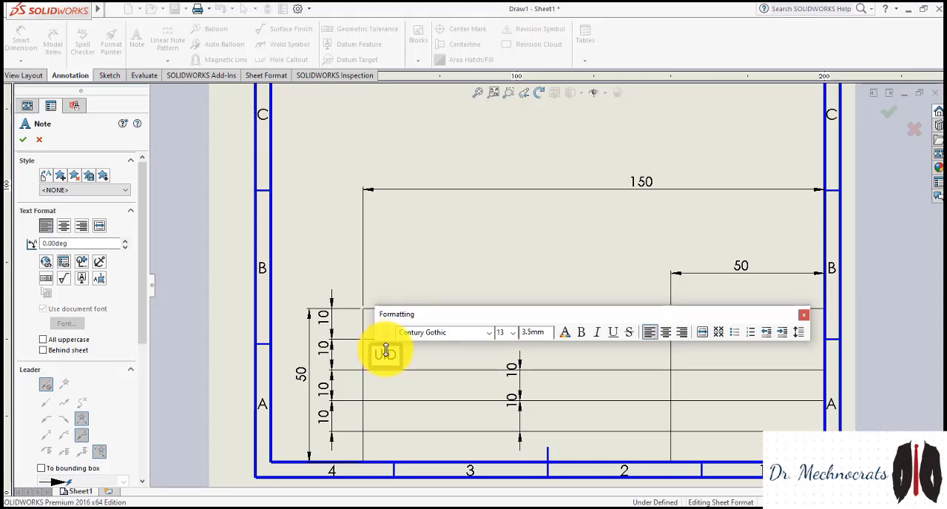
pyautogui.click(391, 387)
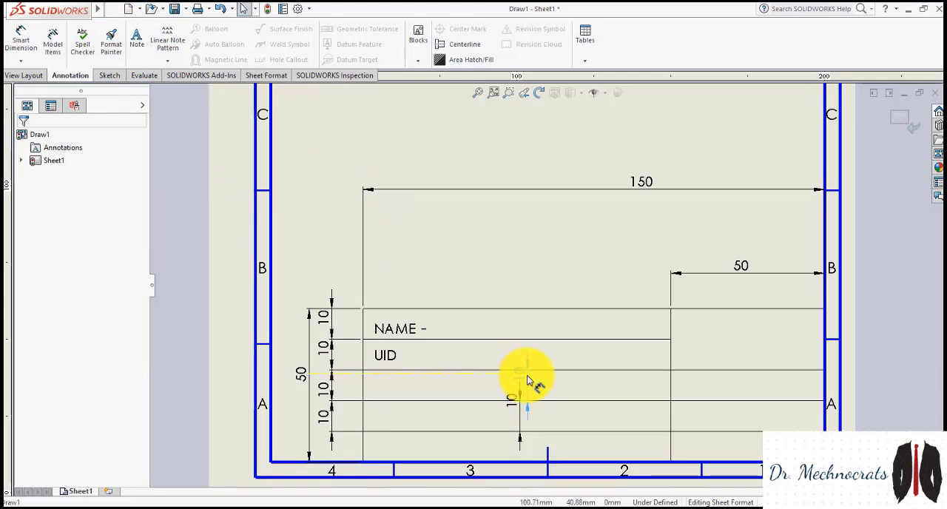
# Delete the two 10 mm dimensions lying inside the title block's lower rows
pyautogui.click(525, 381)
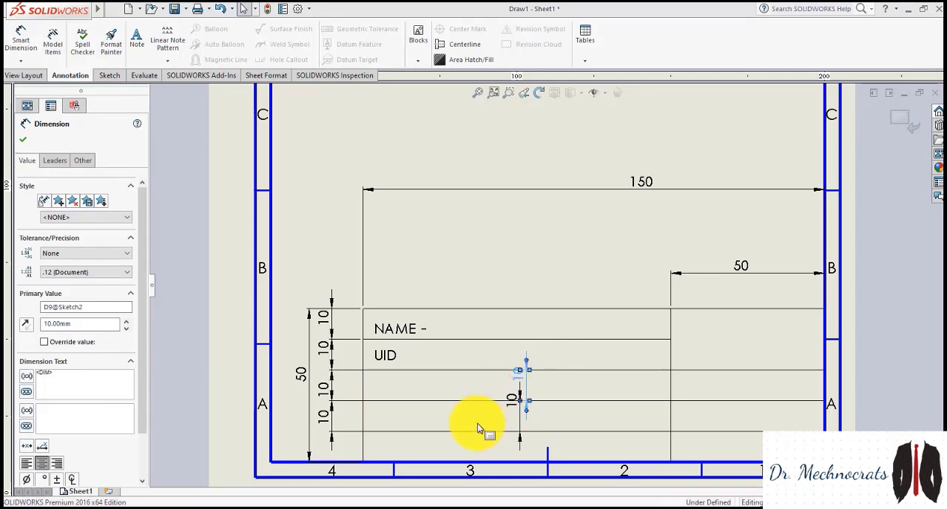
pyautogui.press('Delete')
pyautogui.click(517, 404)
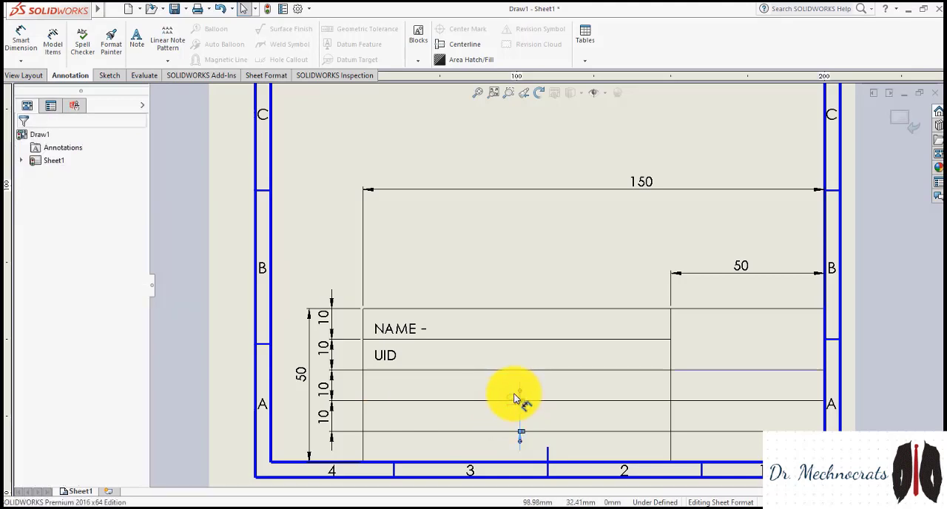
pyautogui.press('Delete')
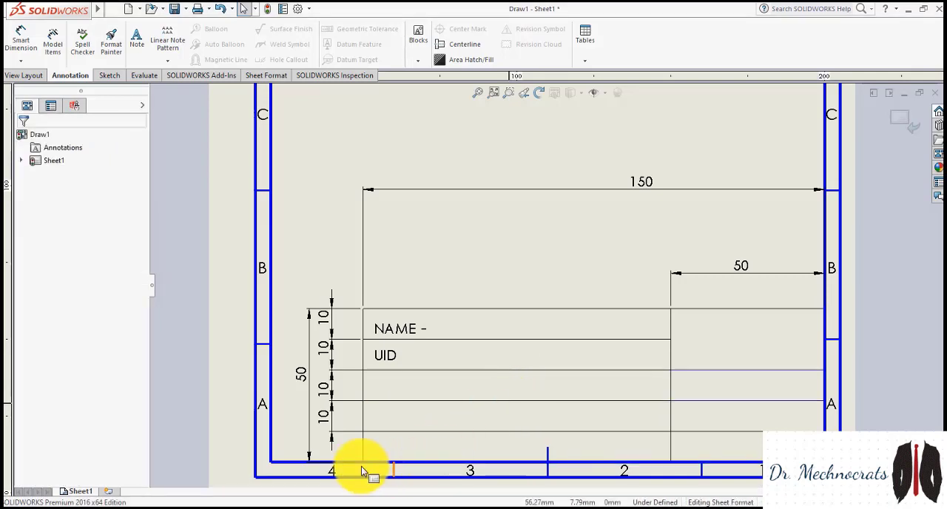
# Add a note reading "Semester -" in the title block's third row, aligned under the UID note
pyautogui.click(147, 44)
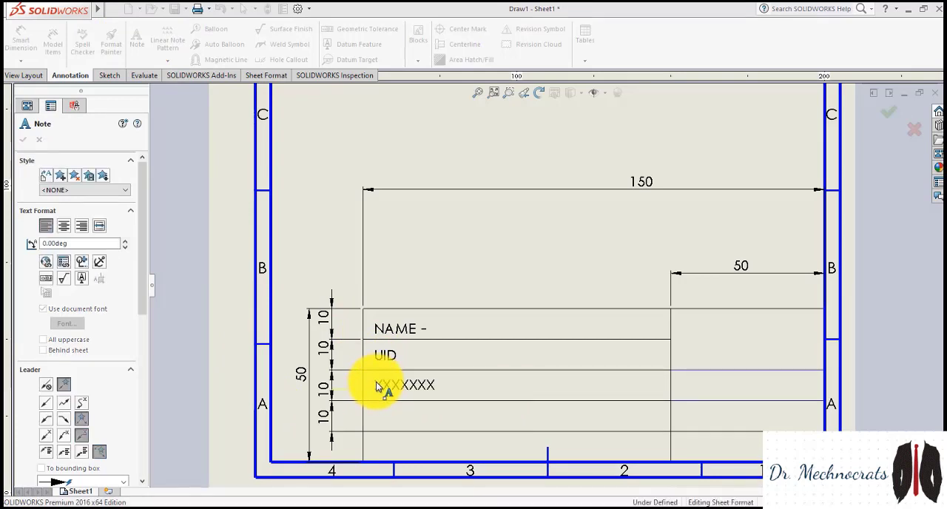
pyautogui.click(379, 390)
pyautogui.write('Sem')
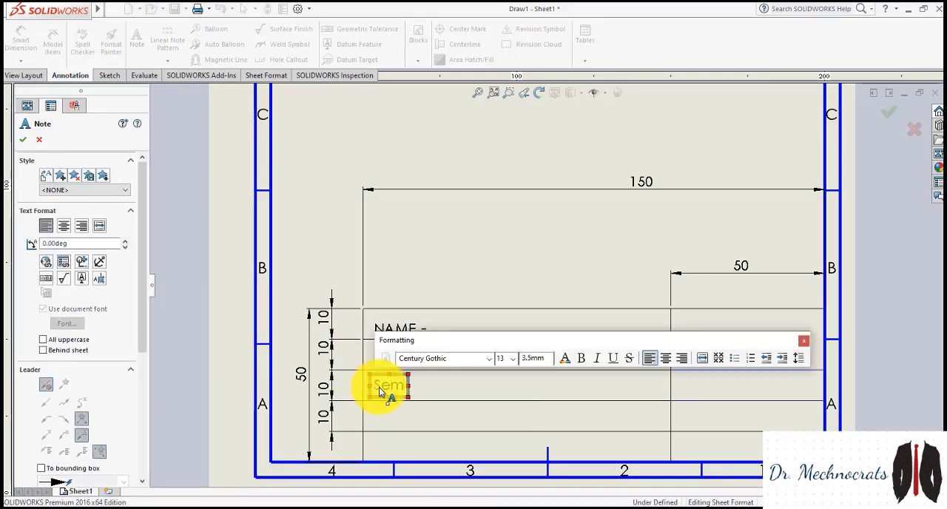
pyautogui.write('ester -')
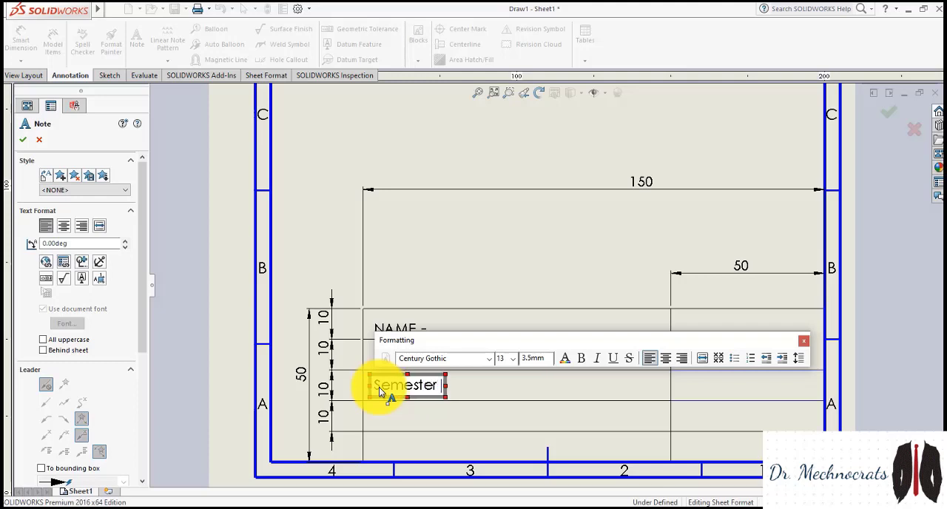
pyautogui.click(427, 421)
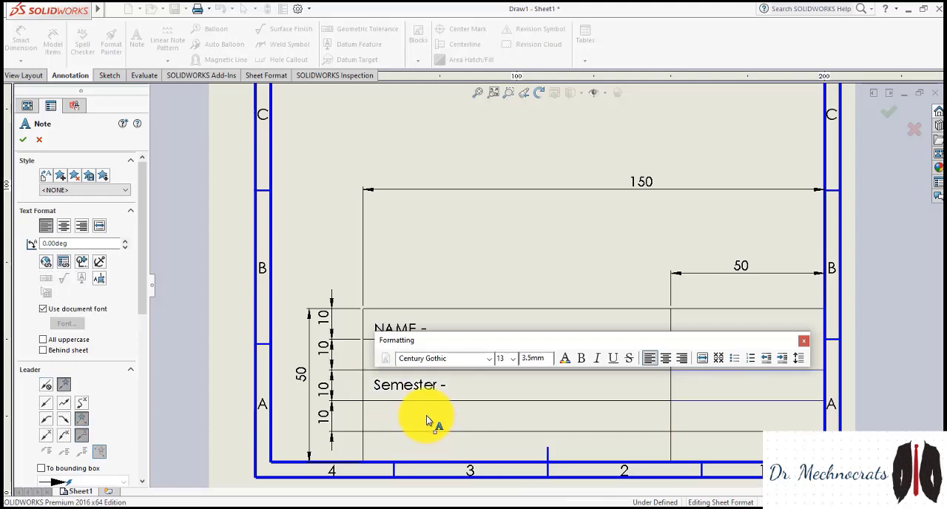
pyautogui.press('Escape')
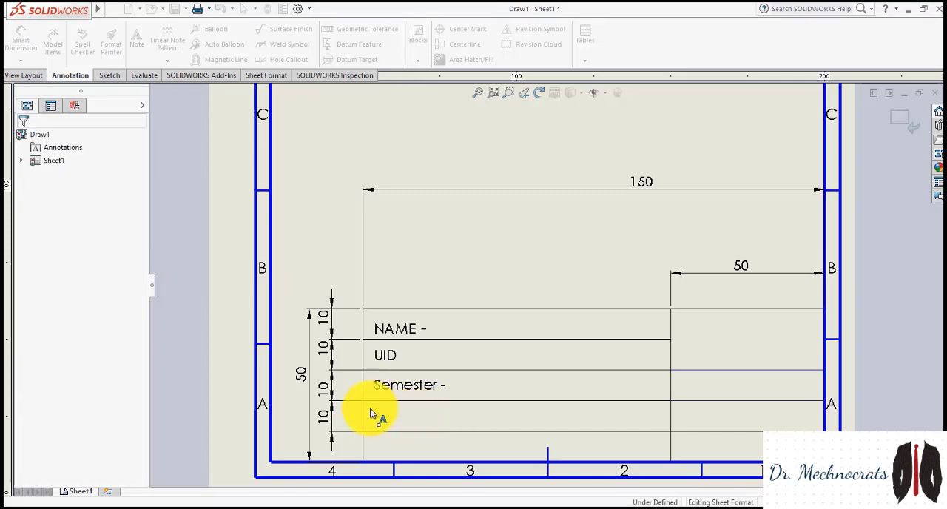
pyautogui.click(147, 40)
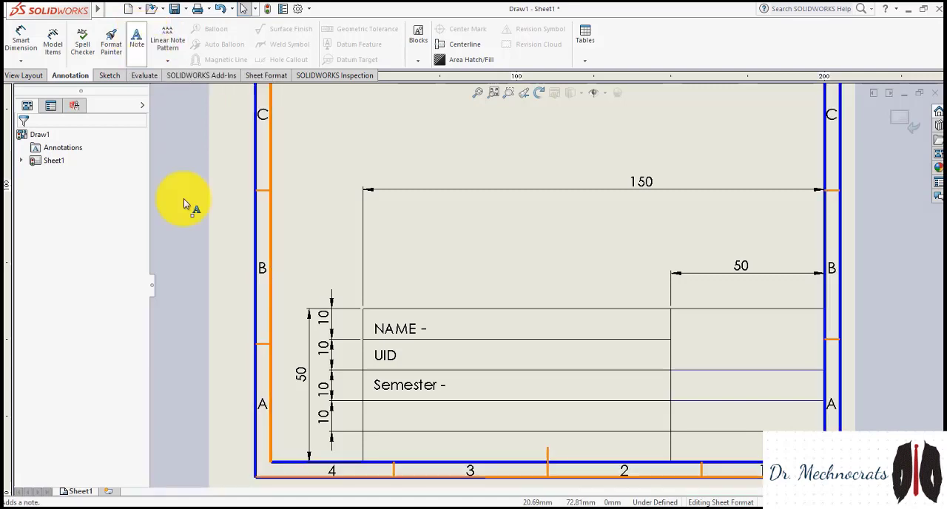
pyautogui.click(375, 421)
pyautogui.write('XXXXXX')
pyautogui.click(375, 421)
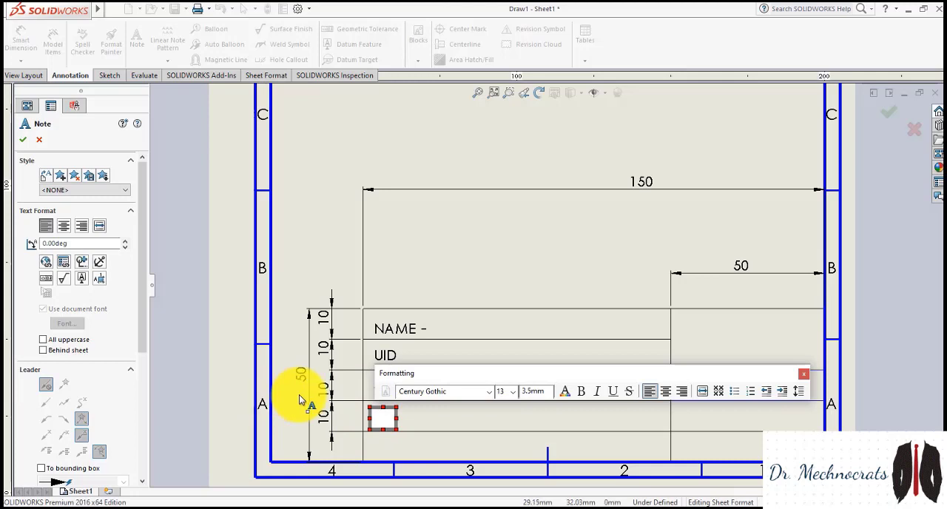
pyautogui.press('Escape')
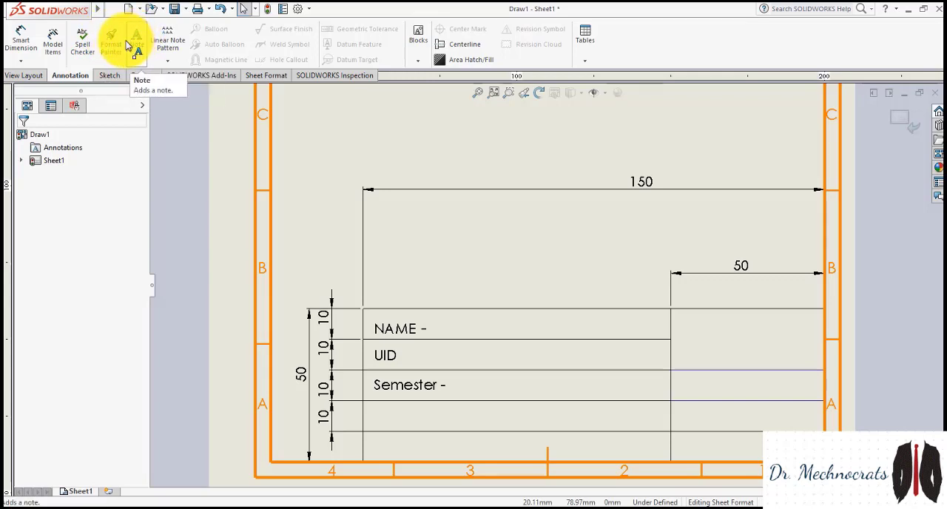
pyautogui.click(138, 38)
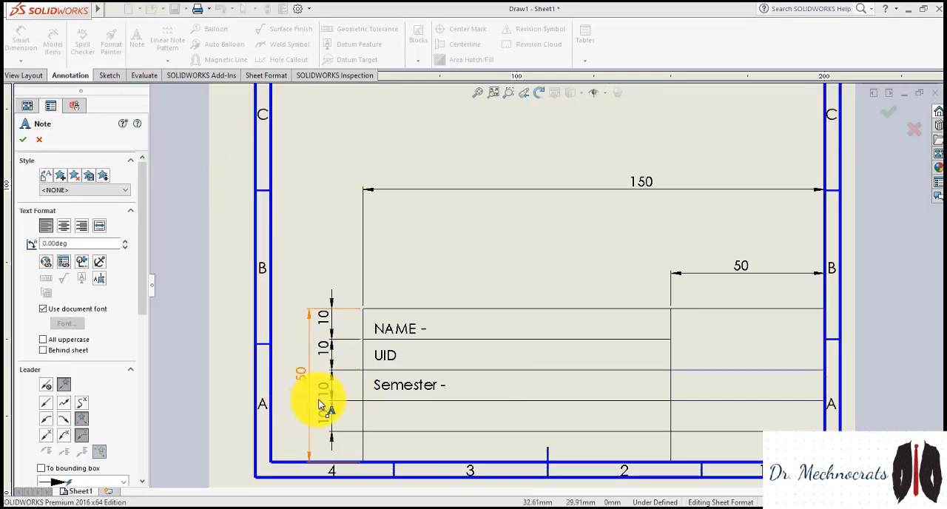
pyautogui.click(382, 428)
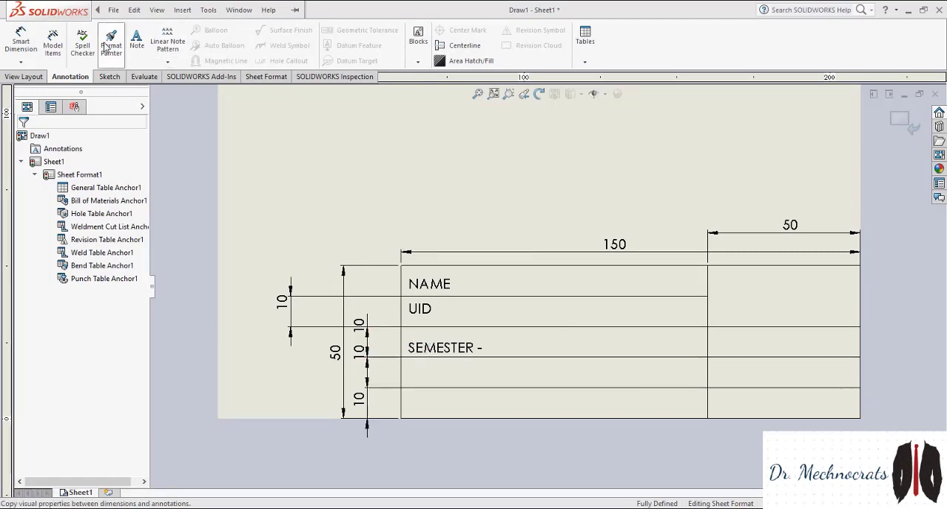
# Add a note reading "SHEET NAME -" in the title block's fourth row, below the semester note
pyautogui.click(137, 41)
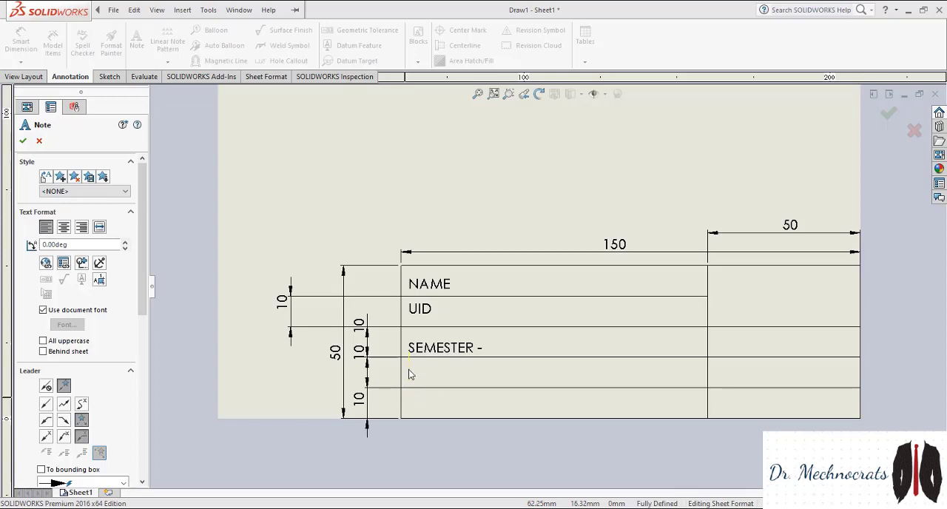
pyautogui.click(408, 374)
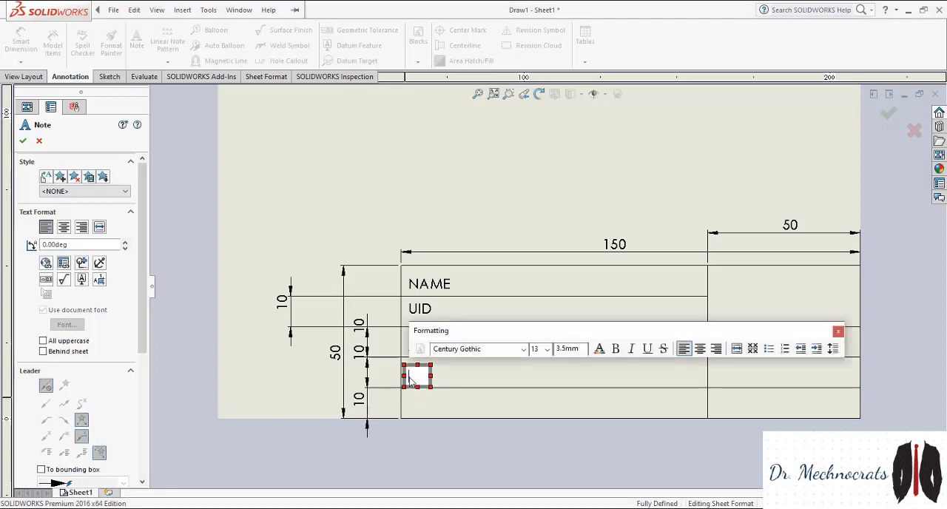
pyautogui.write('sh')
pyautogui.press('BackSpace')
pyautogui.press('BackSpace')
pyautogui.write('S')
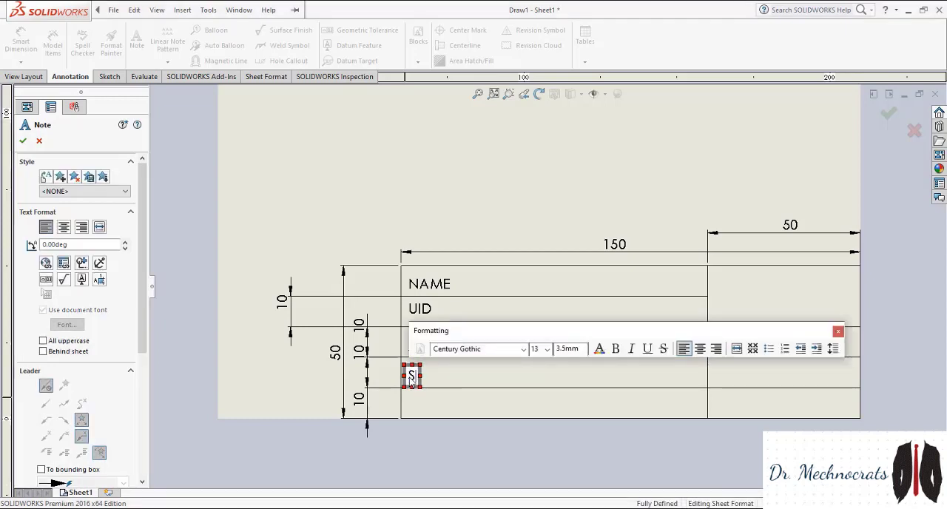
pyautogui.write('HEET NA')
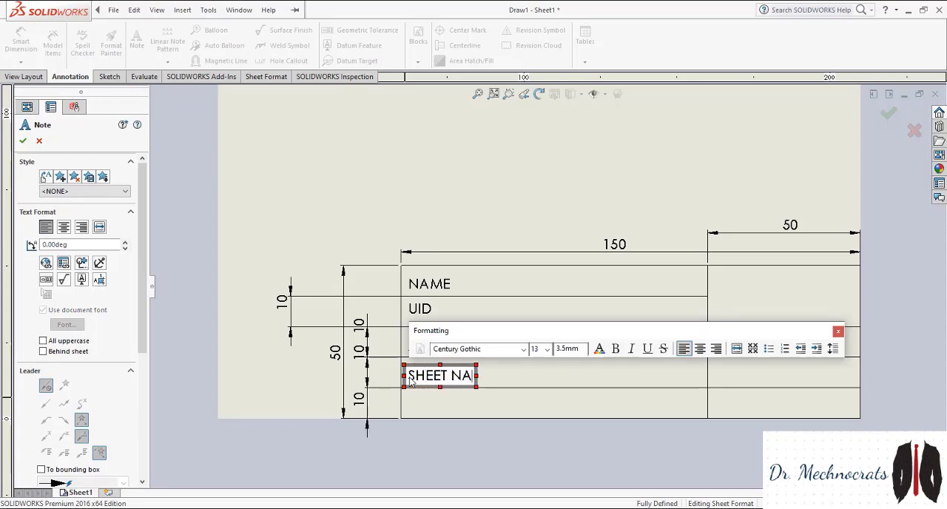
pyautogui.write('ME -')
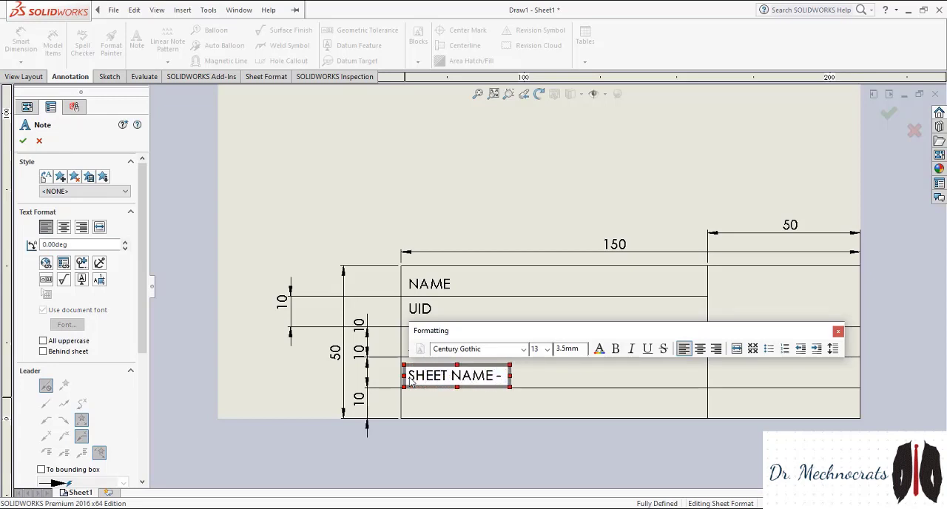
# Add a note reading "ALL THE DIMENSIONS ARE IN MM" in the title block's fifth row, aligned under the sheet name note
pyautogui.click(409, 404)
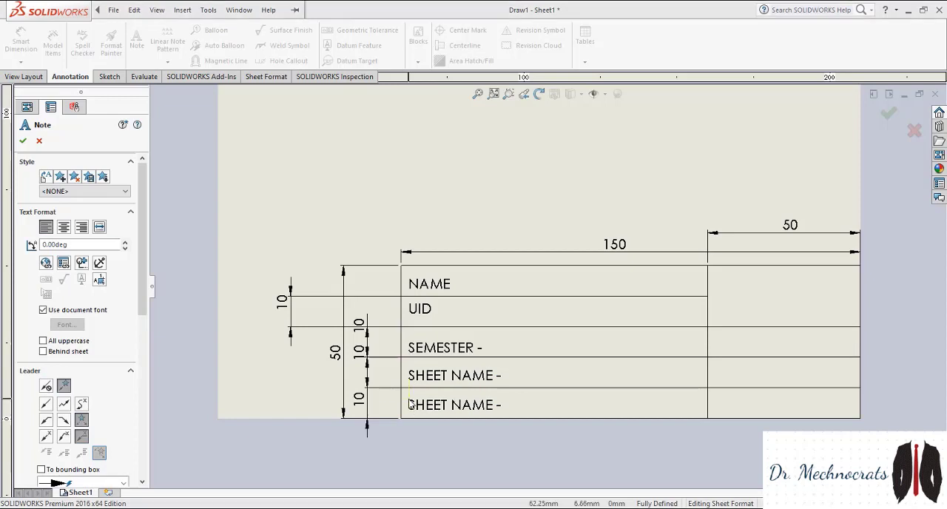
pyautogui.click(410, 403)
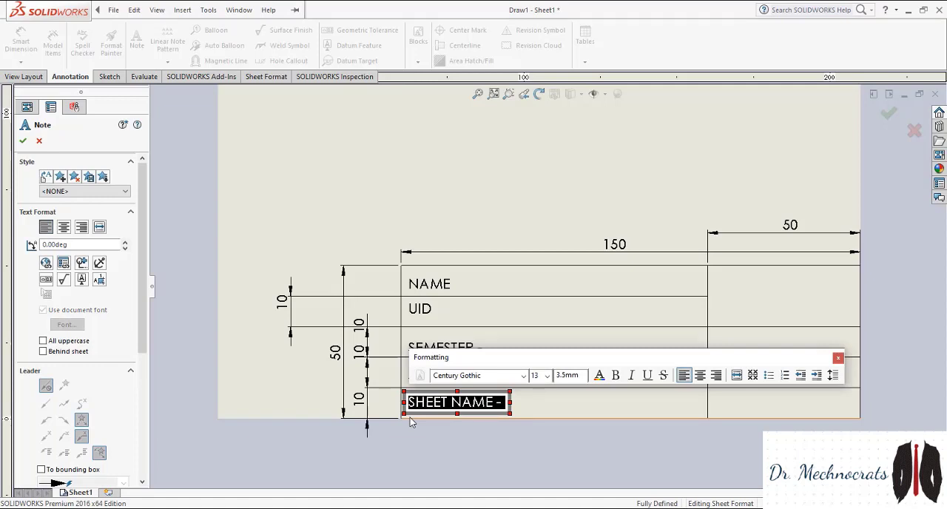
pyautogui.write('aLL')
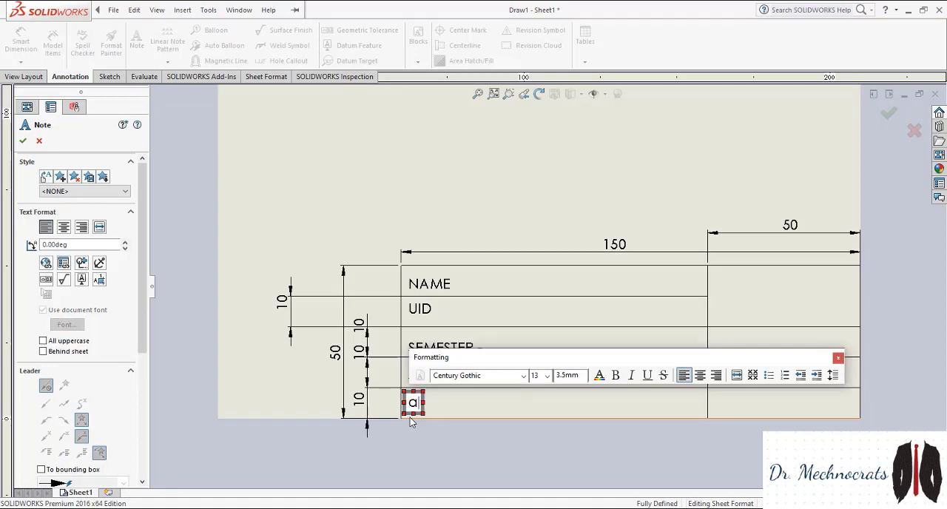
pyautogui.press('BackSpace')
pyautogui.press('BackSpace')
pyautogui.press('BackSpace')
pyautogui.write('ALL THE DI')
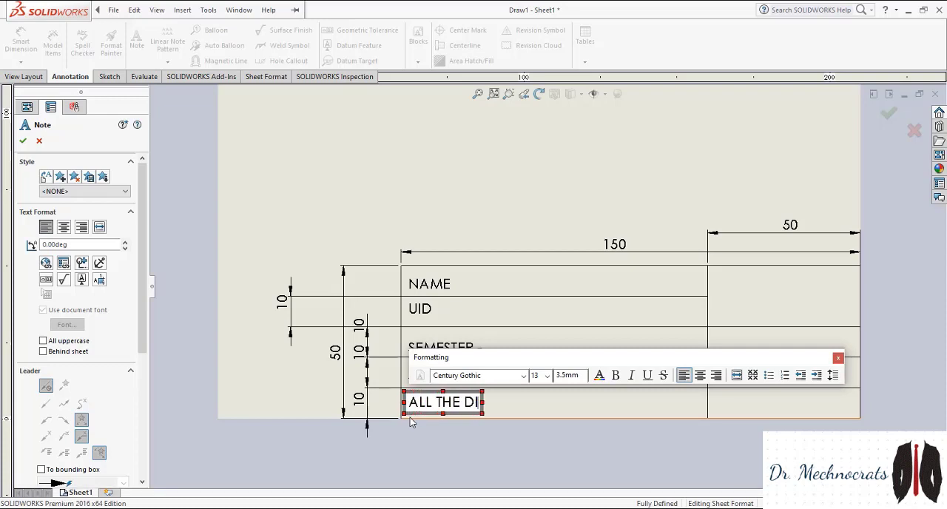
pyautogui.write('MENSION')
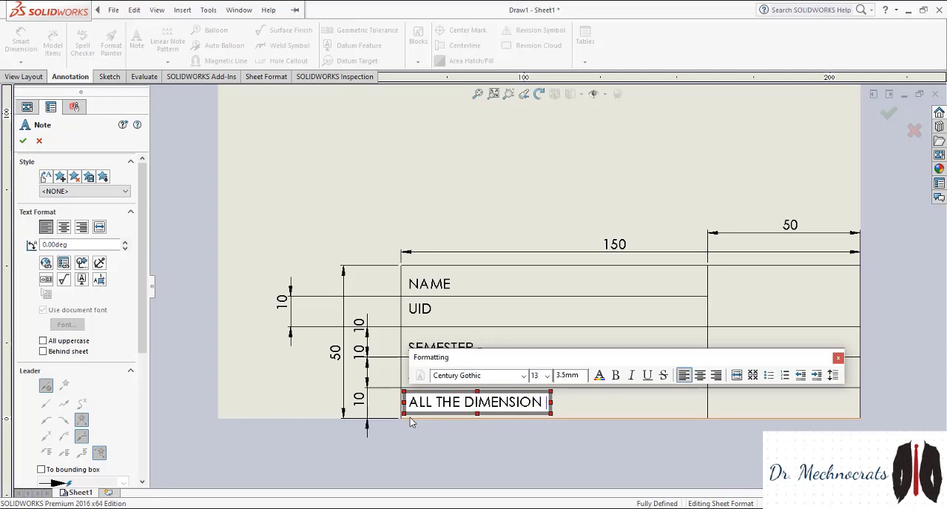
pyautogui.write('S ARE IN MM')
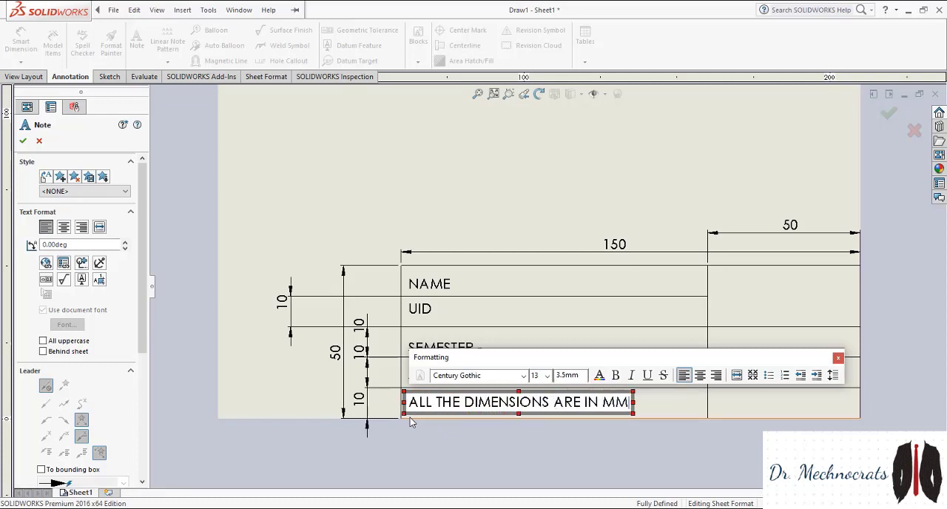
# Change the unit at the end of the dimensions note to lowercase "mm", without a full stop, and finish the note
pyautogui.press('BackSpace')
pyautogui.press('BackSpace')
pyautogui.write('MM')
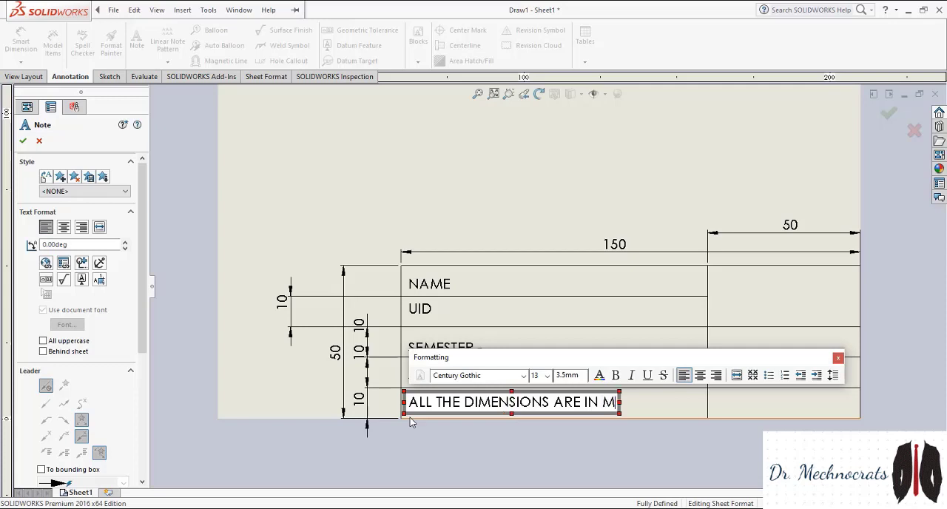
pyautogui.press('BackSpace')
pyautogui.press('BackSpace')
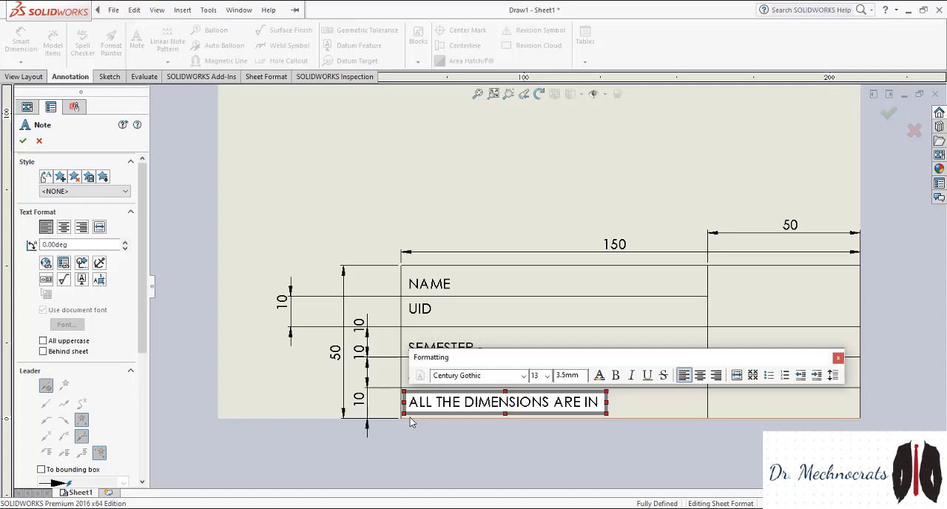
pyautogui.write('mm')
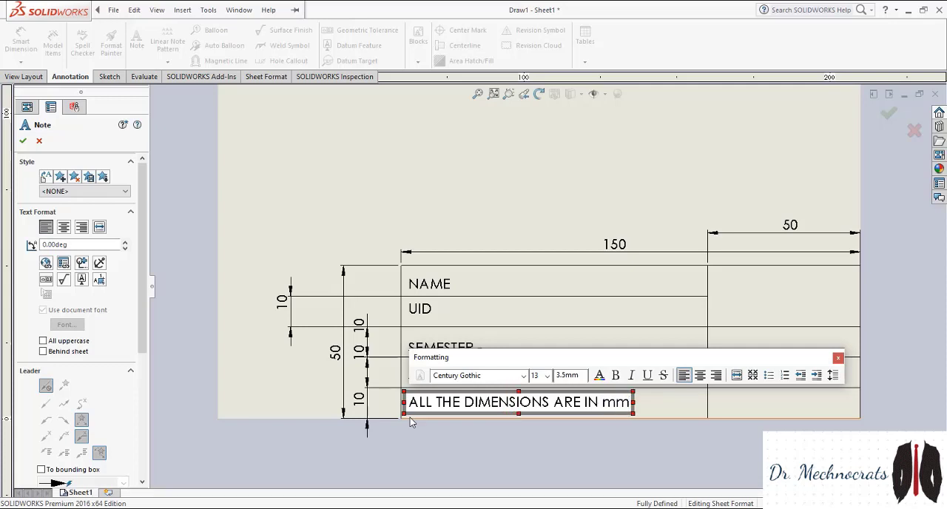
pyautogui.write('.')
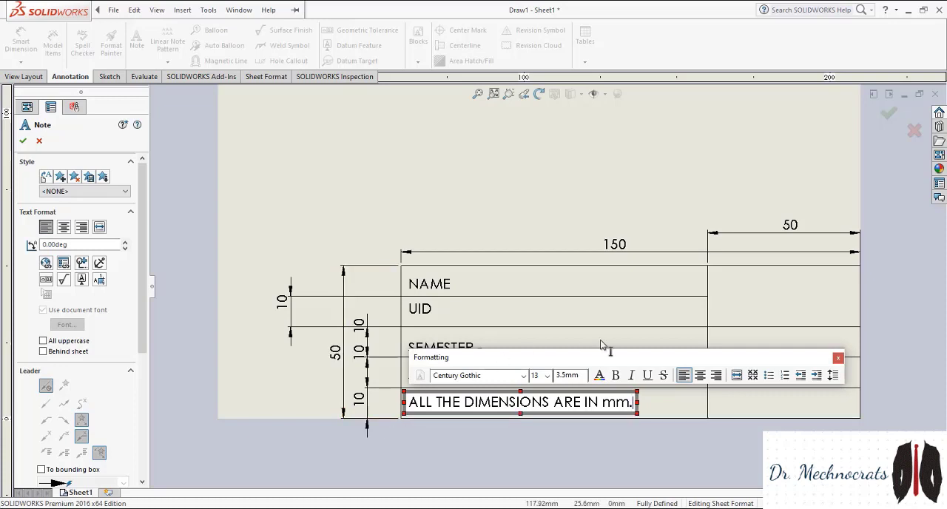
pyautogui.moveTo(706, 358); pyautogui.dragTo(579, 435)
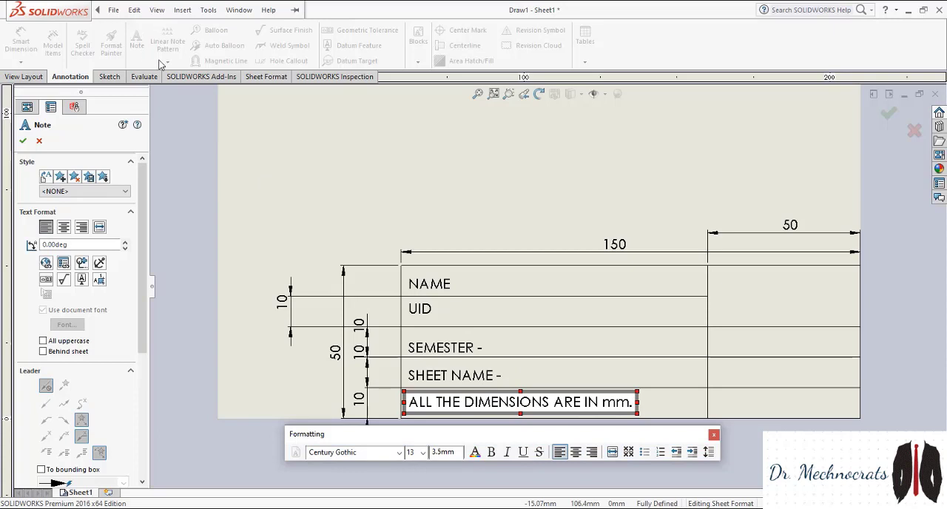
pyautogui.press('BackSpace')
pyautogui.click(134, 10)
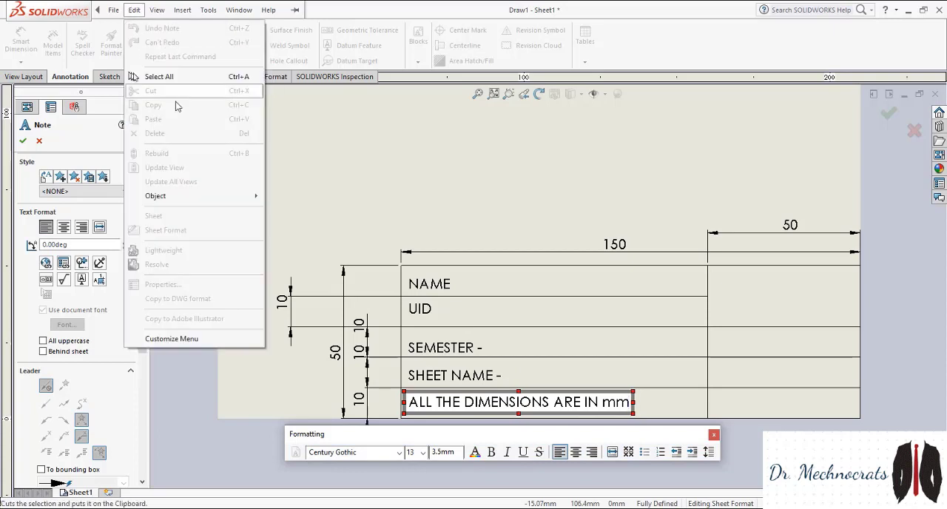
pyautogui.click(332, 174)
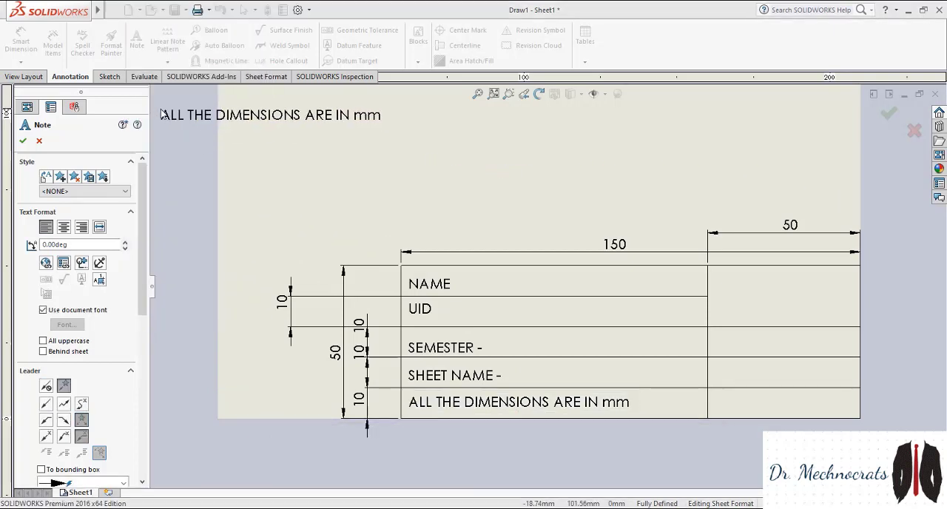
pyautogui.press('Escape')
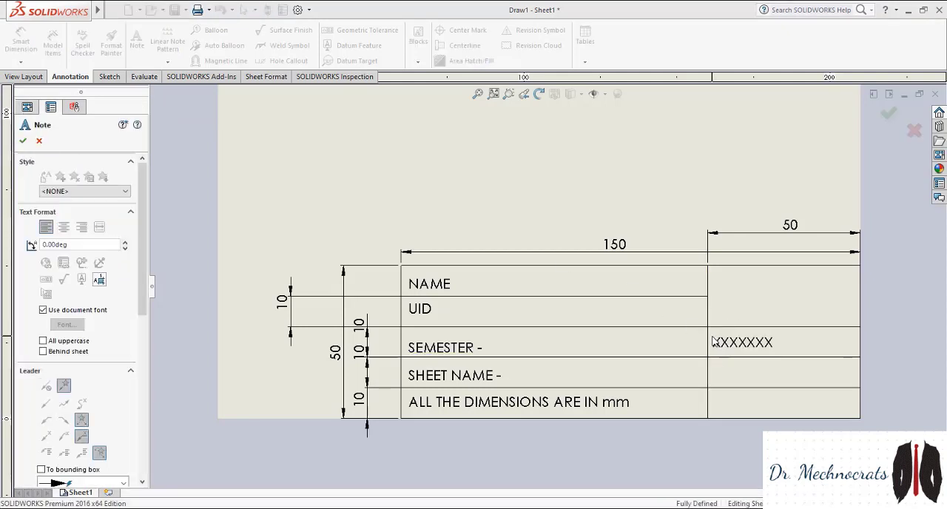
# Add a note reading "Date -" in the 50 mm wide column, in the same row as the semester note
pyautogui.click(713, 341)
pyautogui.write('Date')
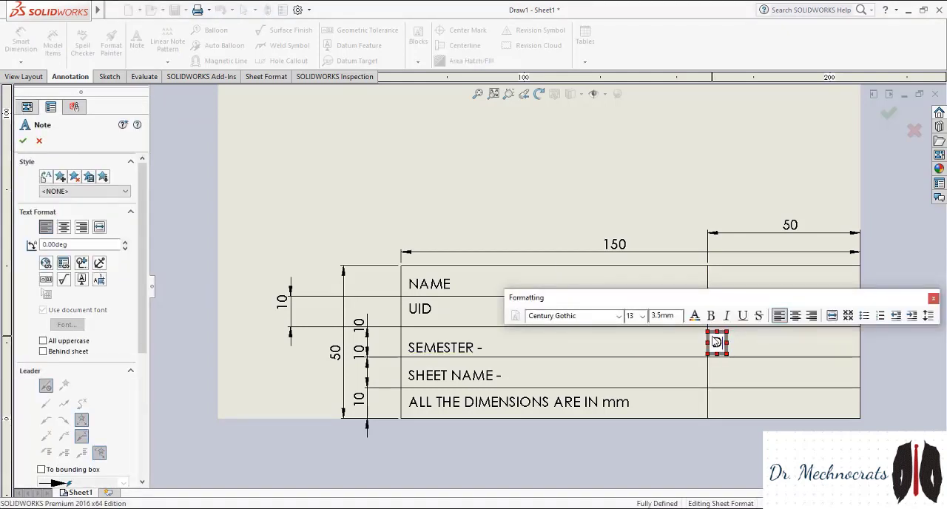
pyautogui.write(' -')
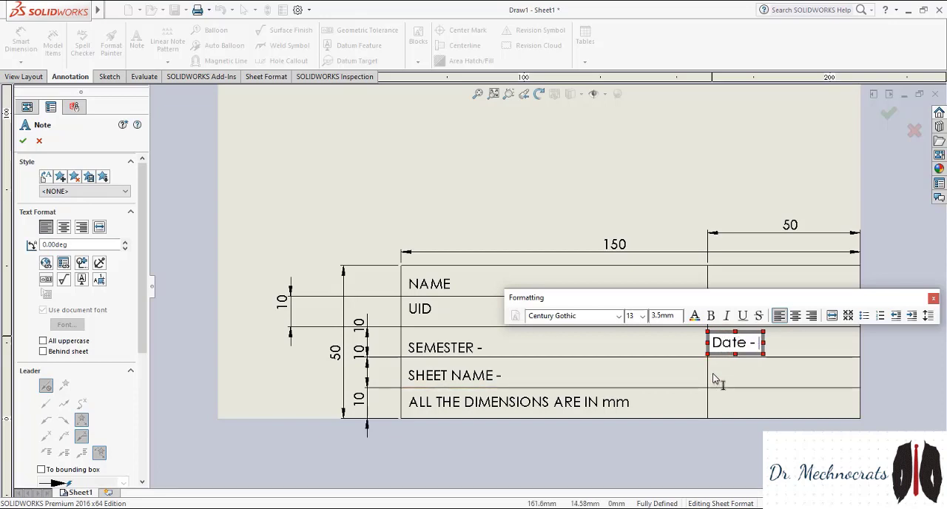
# Add a note reading "Sheet No." in the 50 mm wide column, directly below the date note
pyautogui.click(715, 376)
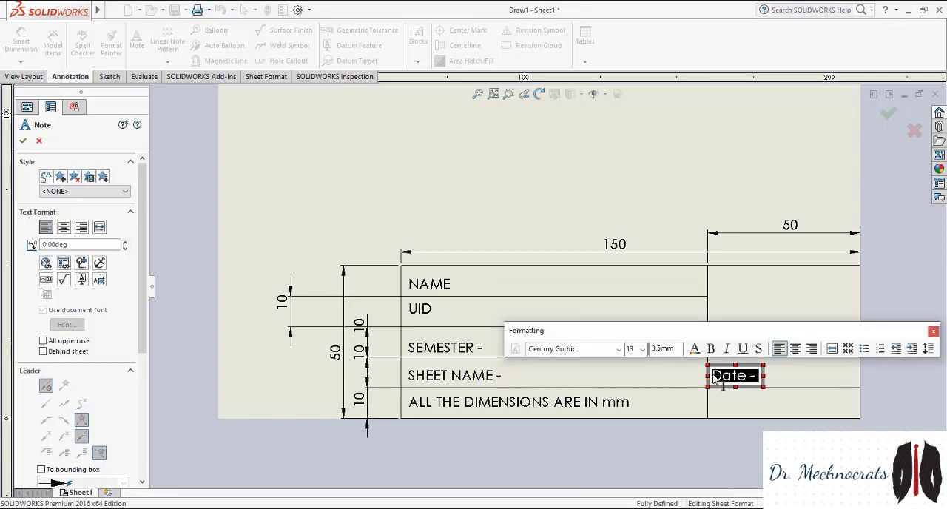
pyautogui.write('S')
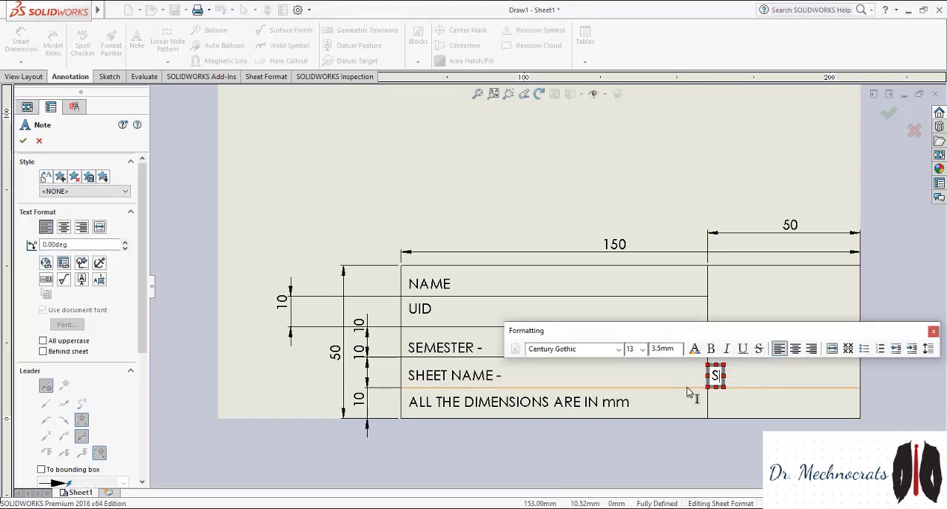
pyautogui.write('heet n')
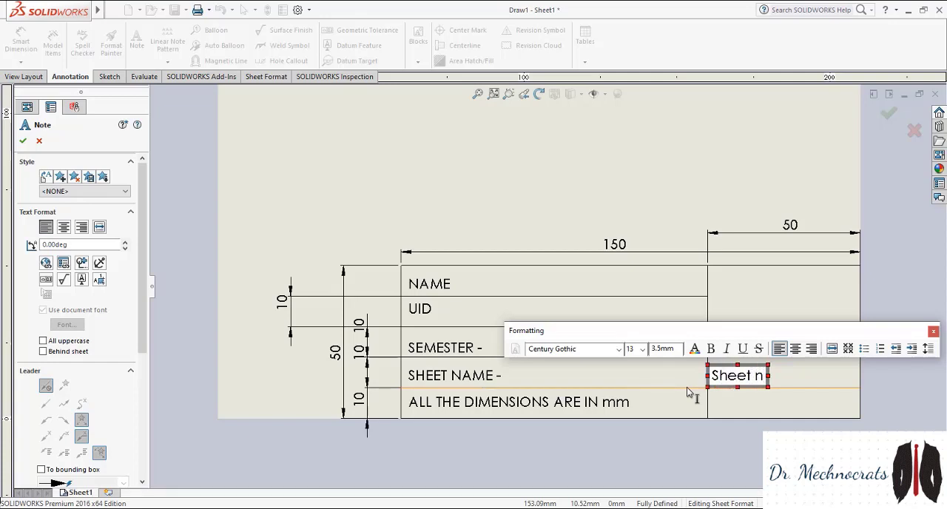
pyautogui.press('BackSpace')
pyautogui.write('No.')
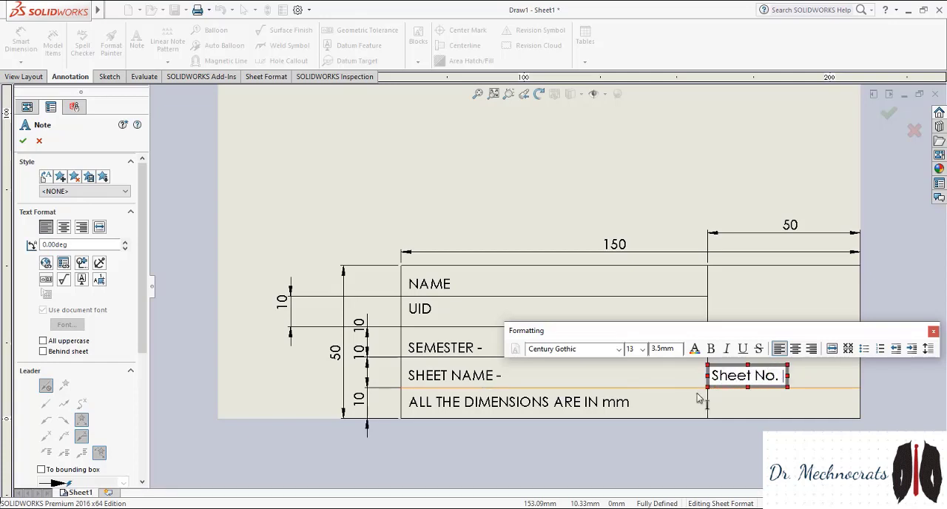
pyautogui.click(714, 402)
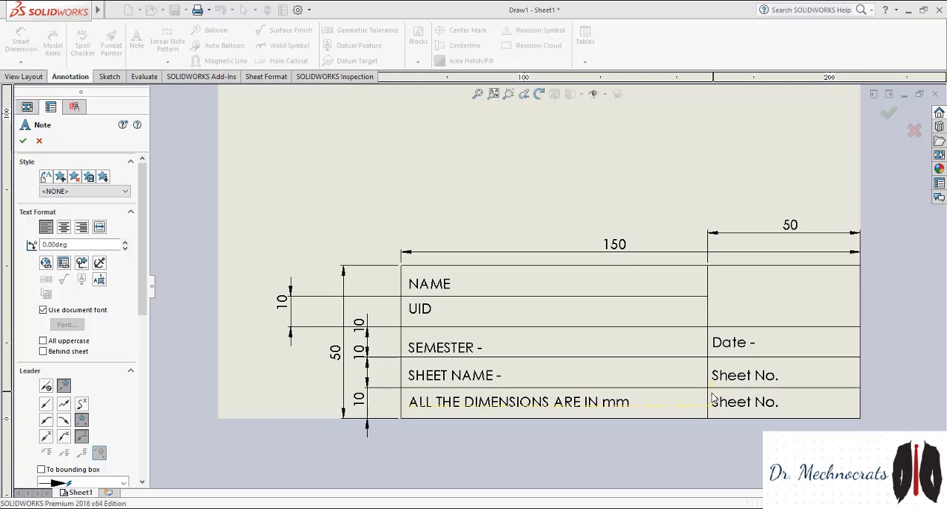
pyautogui.doubleClick(712, 400)
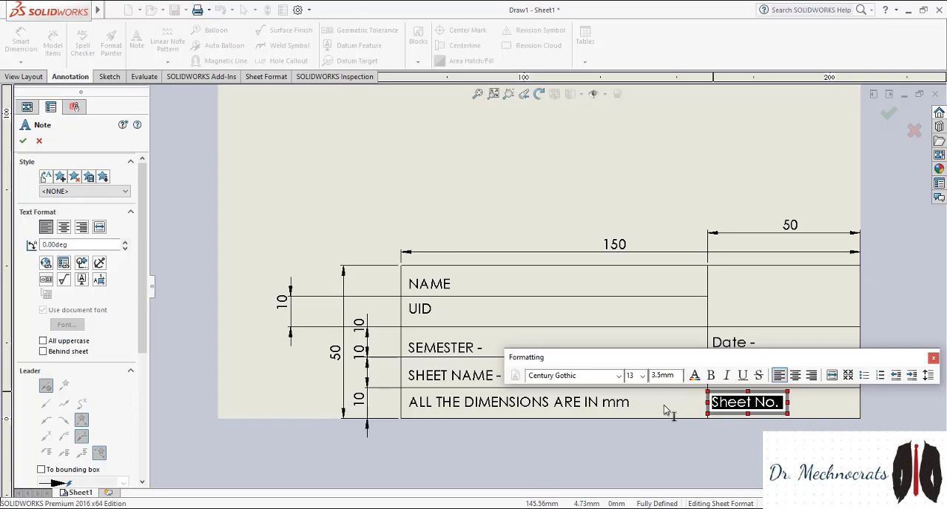
pyautogui.write('Evalu')
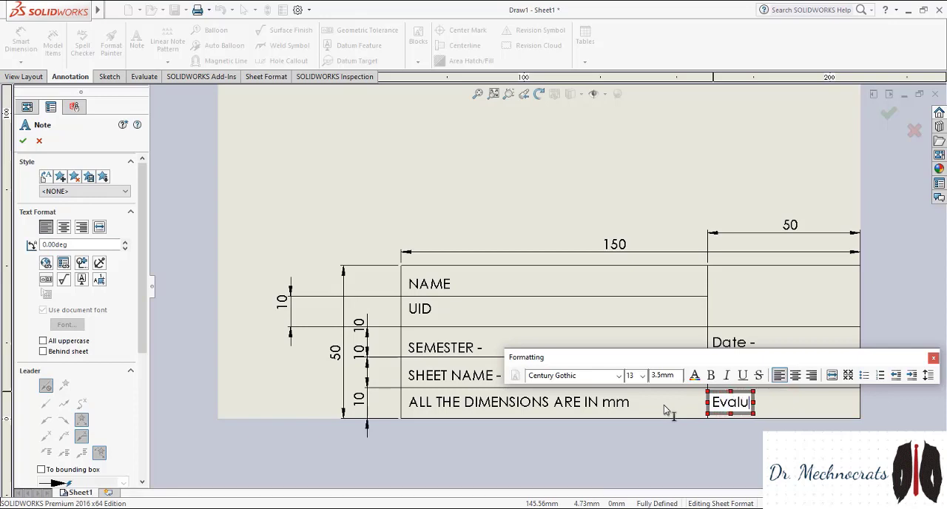
pyautogui.press('BackSpace')
pyautogui.press('BackSpace')
pyautogui.press('BackSpace')
pyautogui.press('BackSpace')
pyautogui.press('BackSpace')
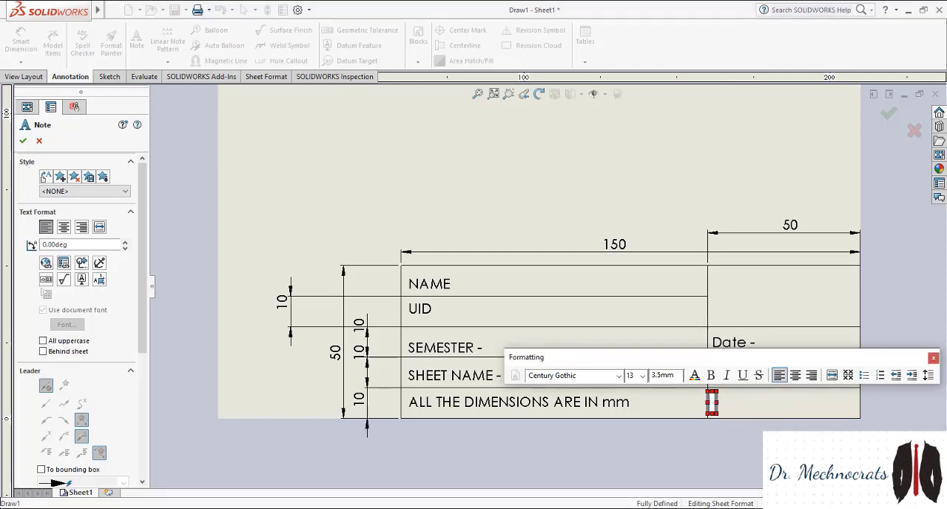
pyautogui.click(631, 414)
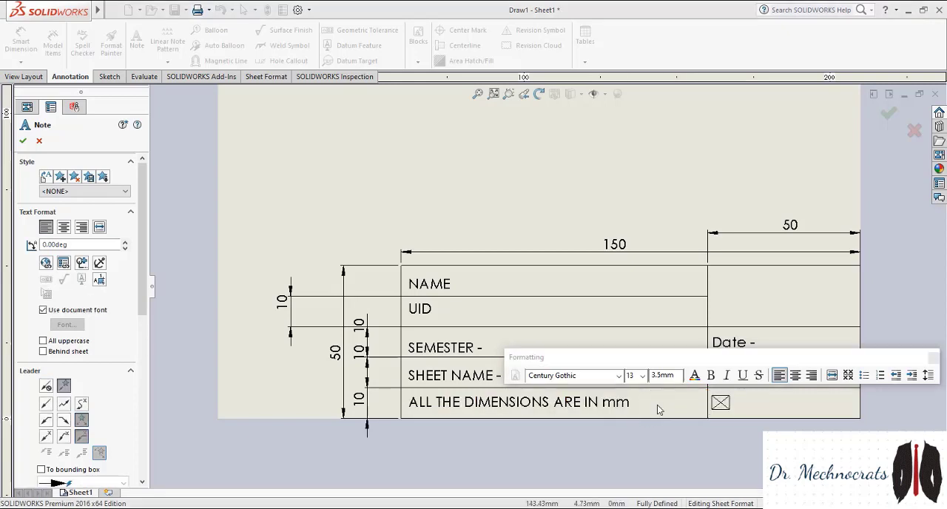
pyautogui.press('Escape')
pyautogui.click(722, 406)
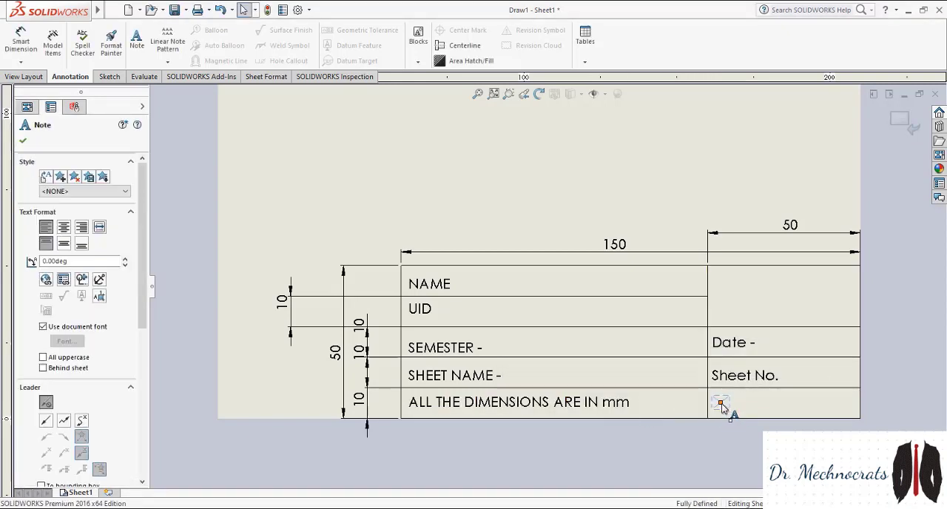
pyautogui.press('Delete')
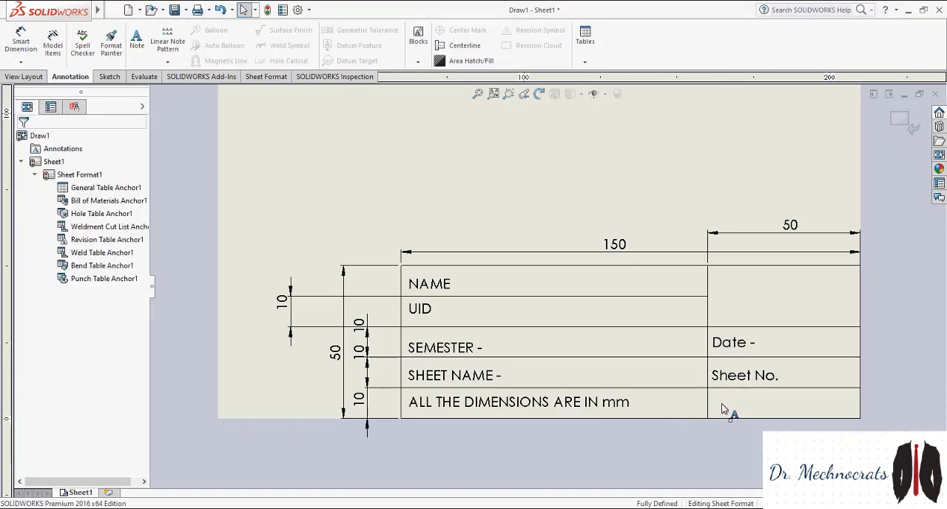
# Try to add a note reading "Evaluator Sign" in the cell below the sheet number note, and clear its text
pyautogui.click(137, 38)
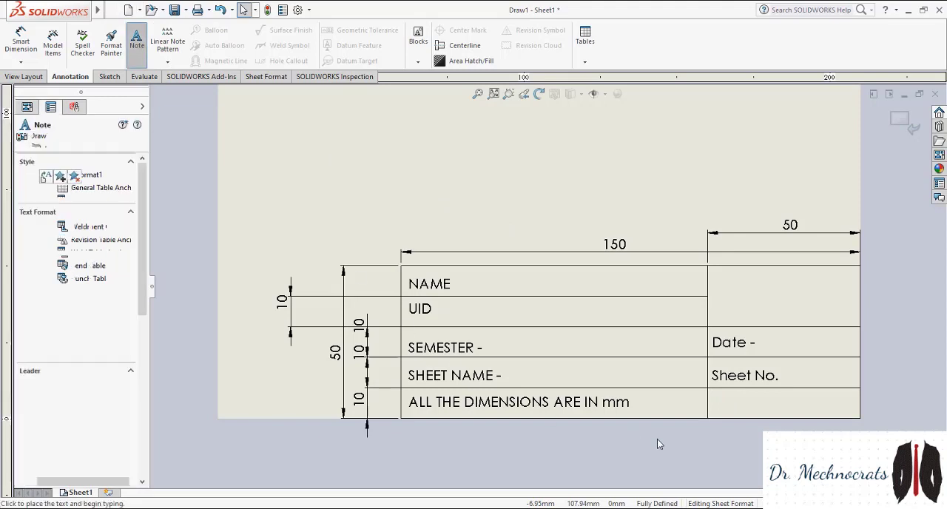
pyautogui.click(715, 405)
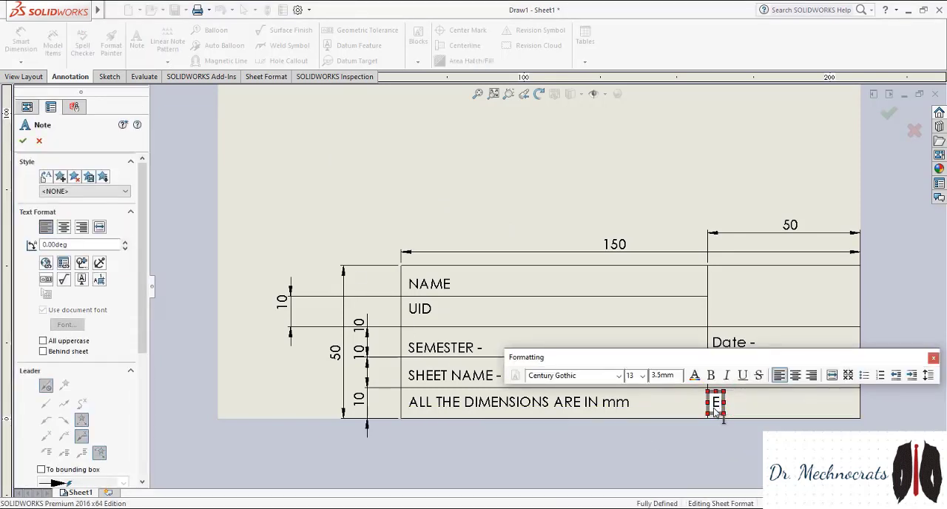
pyautogui.write('Evaluatro')
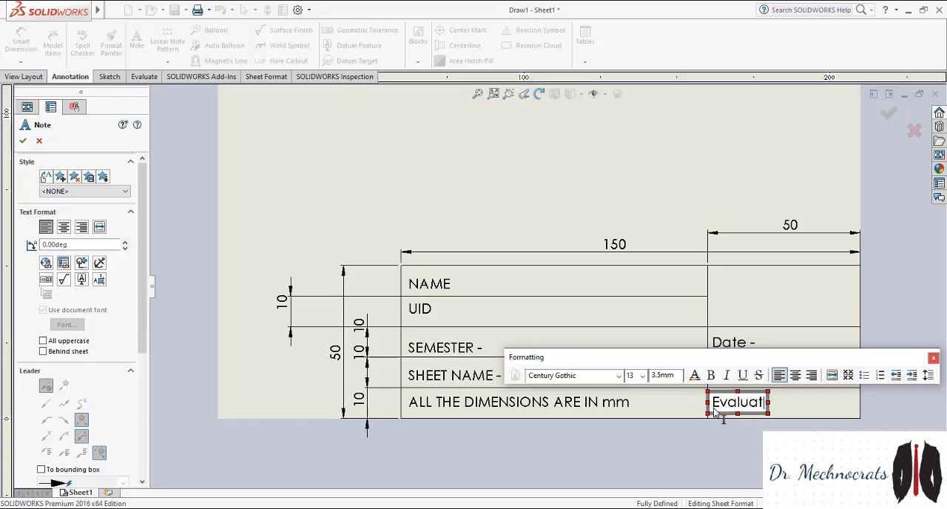
pyautogui.press('BackSpace')
pyautogui.press('BackSpace')
pyautogui.write('or S')
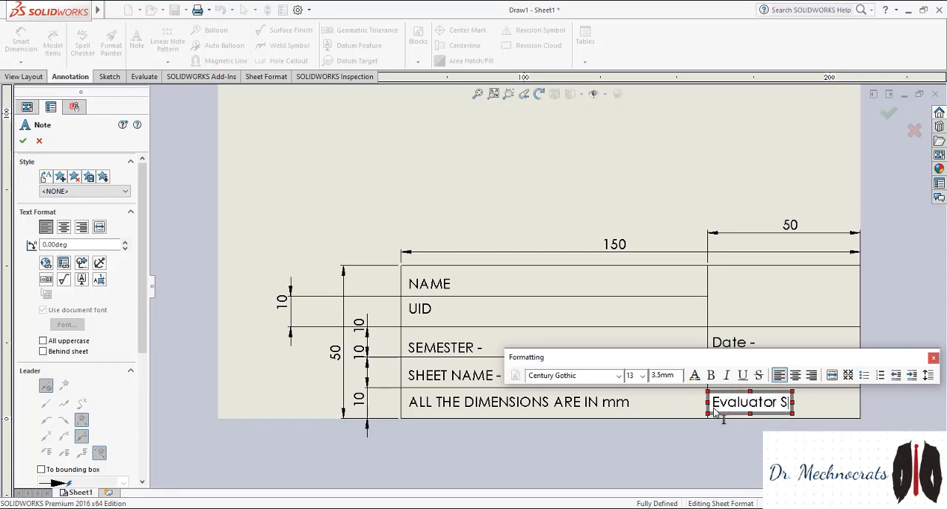
pyautogui.write('ign')
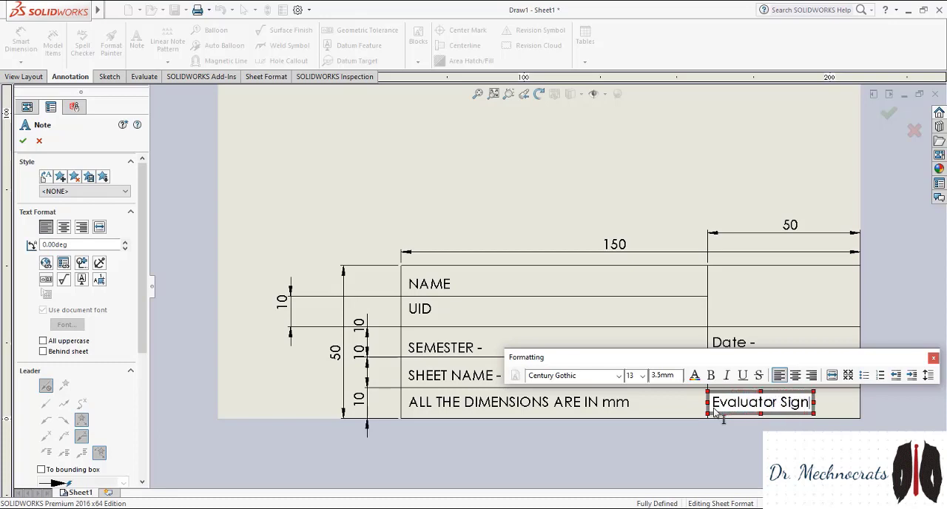
pyautogui.press('BackSpace')
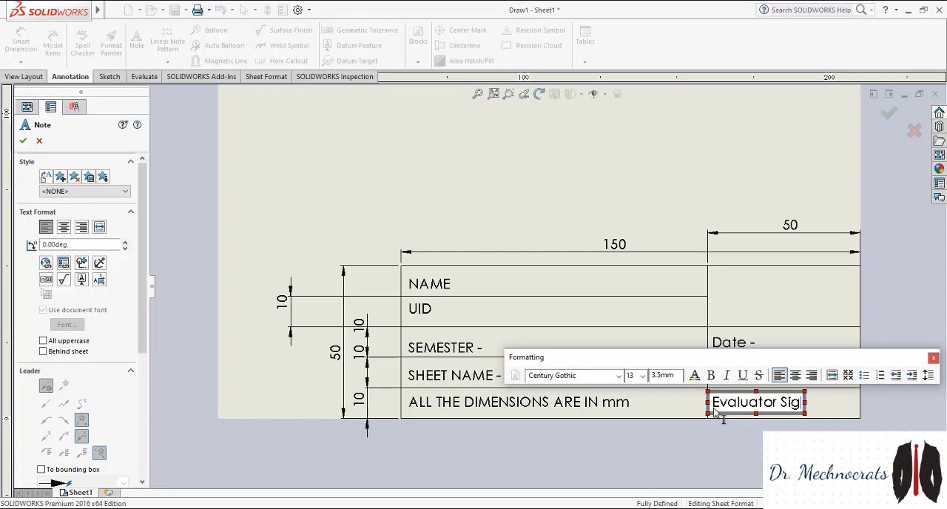
pyautogui.press('BackSpace')
pyautogui.press('BackSpace')
pyautogui.press('BackSpace')
pyautogui.press('BackSpace')
pyautogui.press('BackSpace')
pyautogui.press('BackSpace')
pyautogui.press('BackSpace')
pyautogui.press('BackSpace')
pyautogui.press('BackSpace')
pyautogui.press('BackSpace')
pyautogui.press('BackSpace')
pyautogui.press('BackSpace')
pyautogui.press('BackSpace')
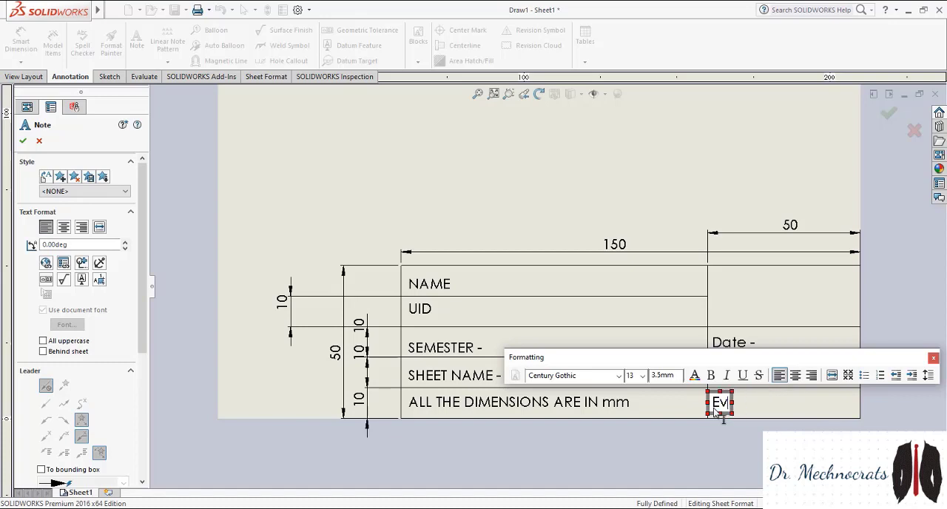
pyautogui.click(622, 315)
pyautogui.press('Escape')
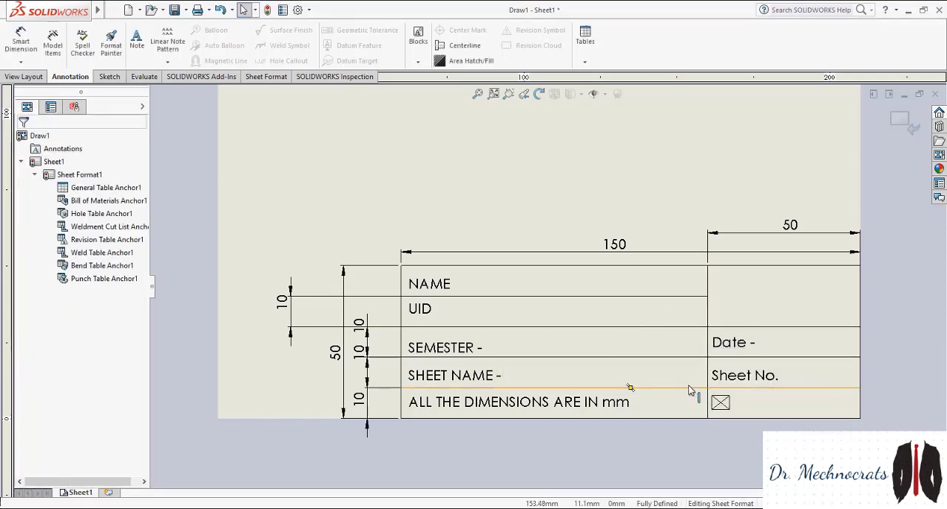
# Clear the leftover empty note and add a note reading "Sign." in the cell below the sheet number note
pyautogui.click(726, 405)
pyautogui.press('Escape')
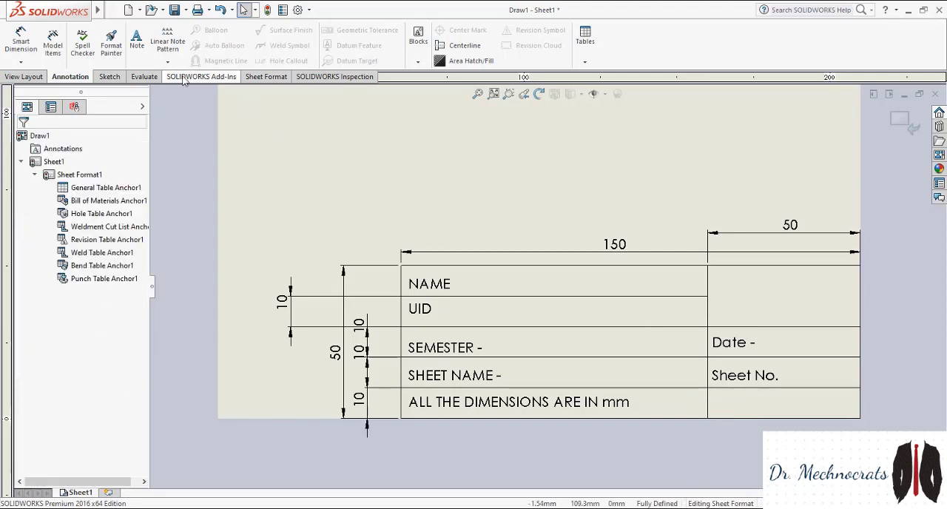
pyautogui.click(137, 40)
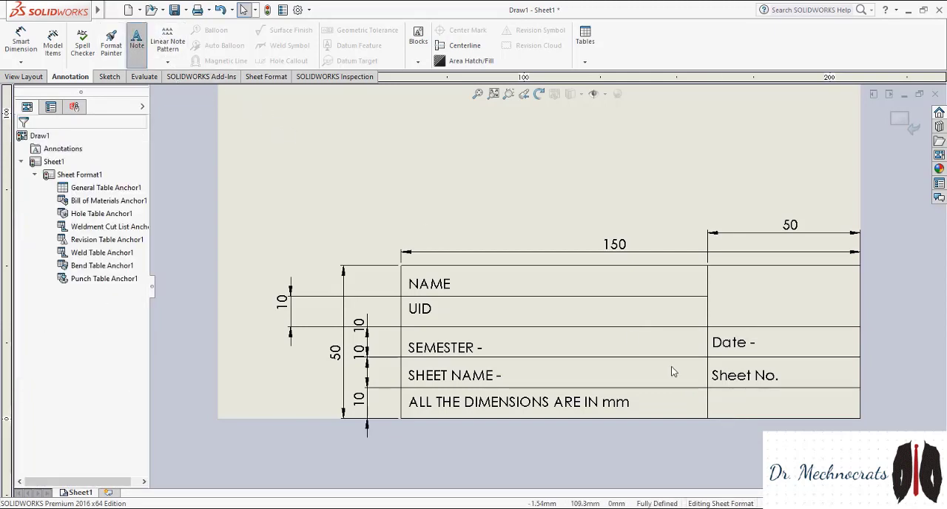
pyautogui.click(712, 403)
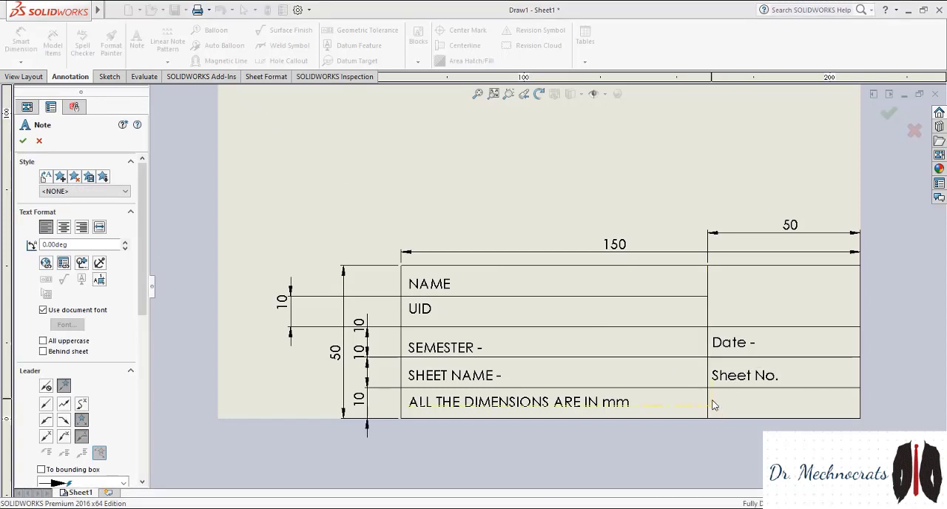
pyautogui.write('XXXXXXX')
pyautogui.click(712, 403)
pyautogui.write('Sig')
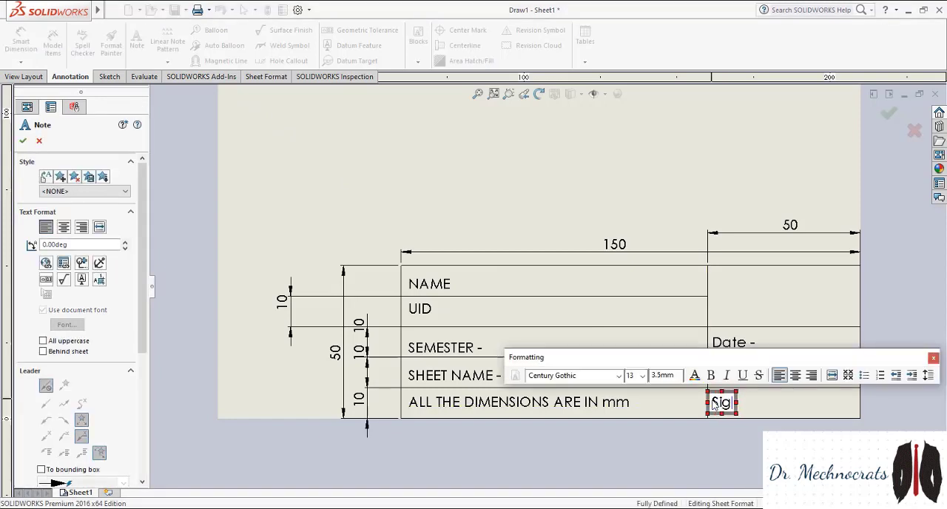
pyautogui.write('n.')
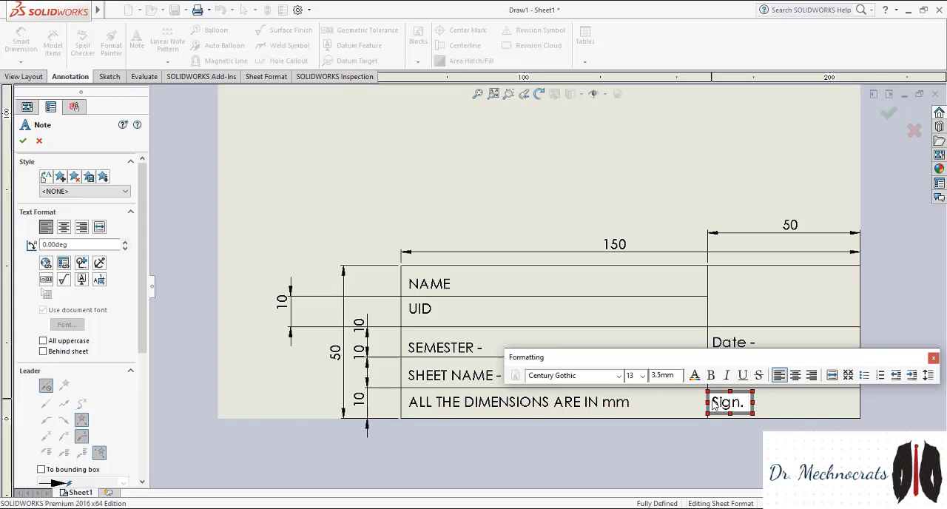
pyautogui.press('Escape')
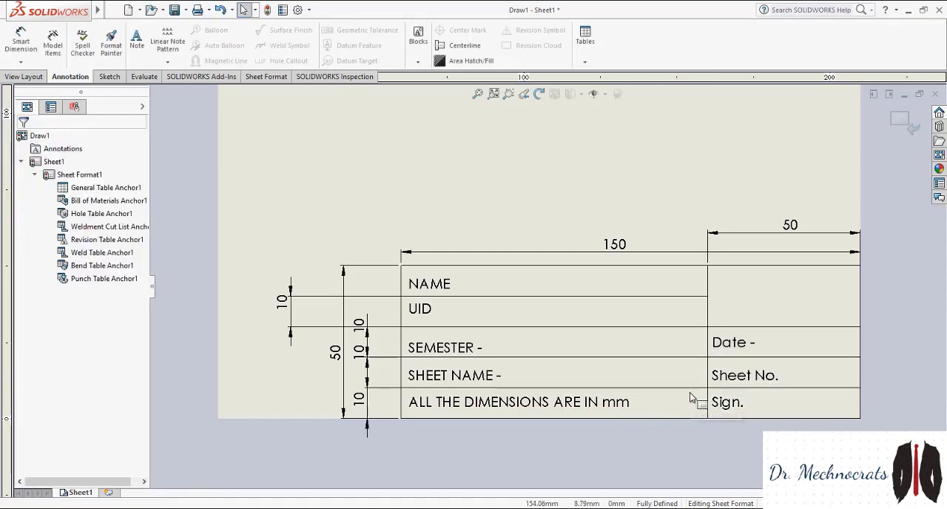
pyautogui.scroll(1, 691, 393)
pyautogui.scroll(-1, 695, 355)
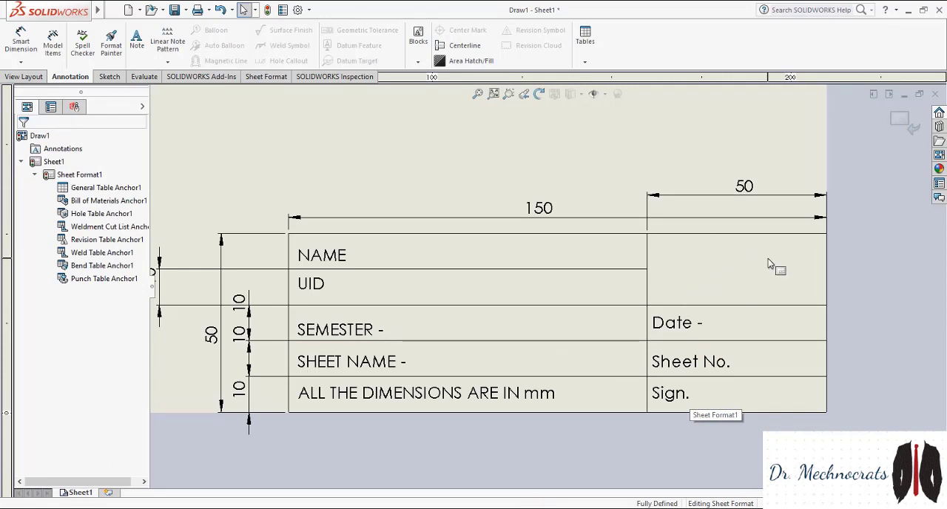
pyautogui.scroll(1, 768, 264)
pyautogui.scroll(-3, 767, 264)
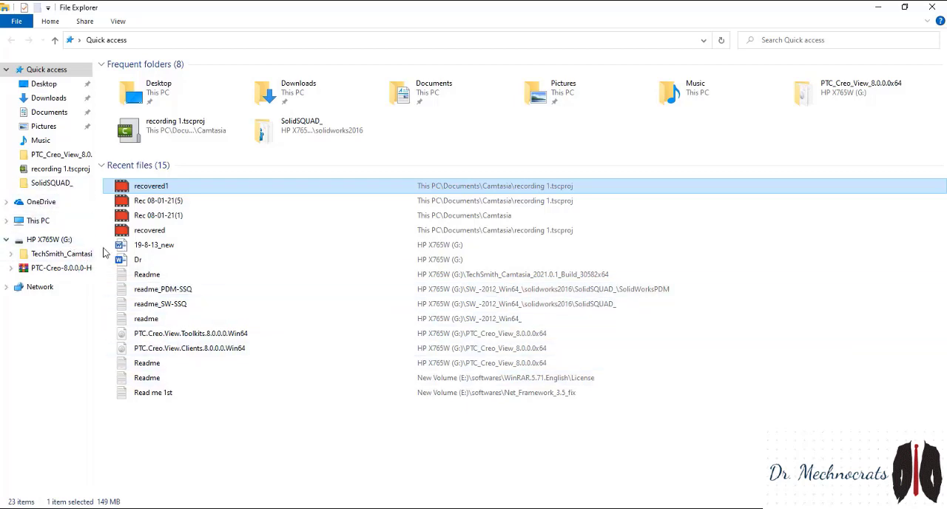
# Open the Word document 19-8-13_new and examine the task text and the Fig-1 production drawing on its first page
pyautogui.click(134, 250)
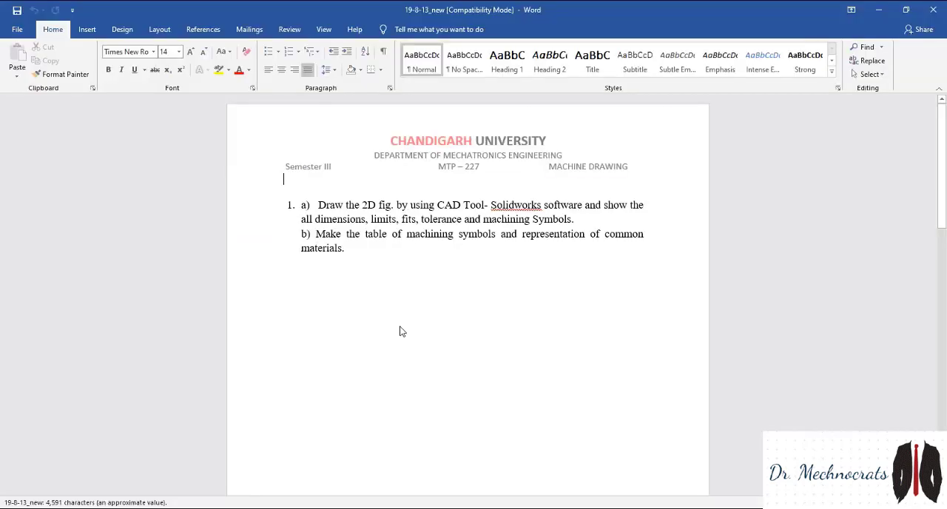
pyautogui.scroll(-2, 453, 302)
pyautogui.scroll(-1, 454, 302)
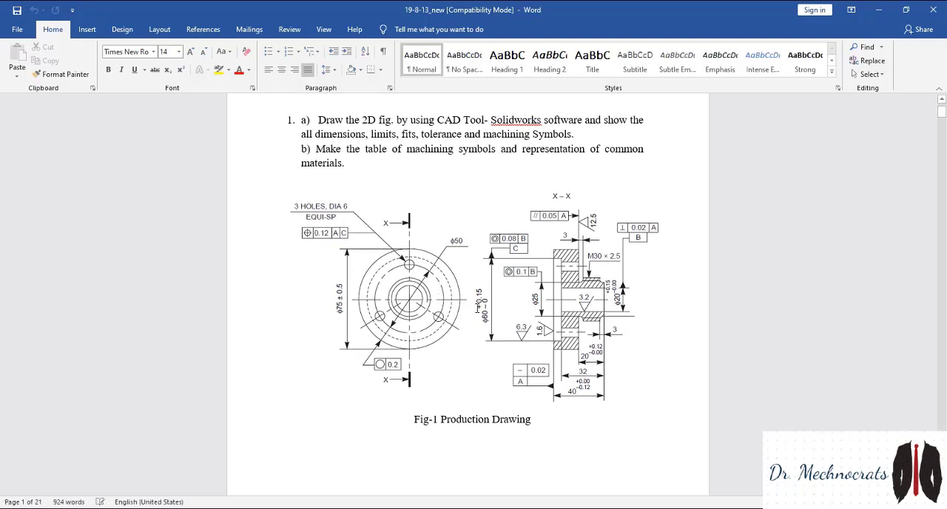
pyautogui.keyDown('ctrl'); pyautogui.scroll(5, 497, 320); pyautogui.keyUp('ctrl')
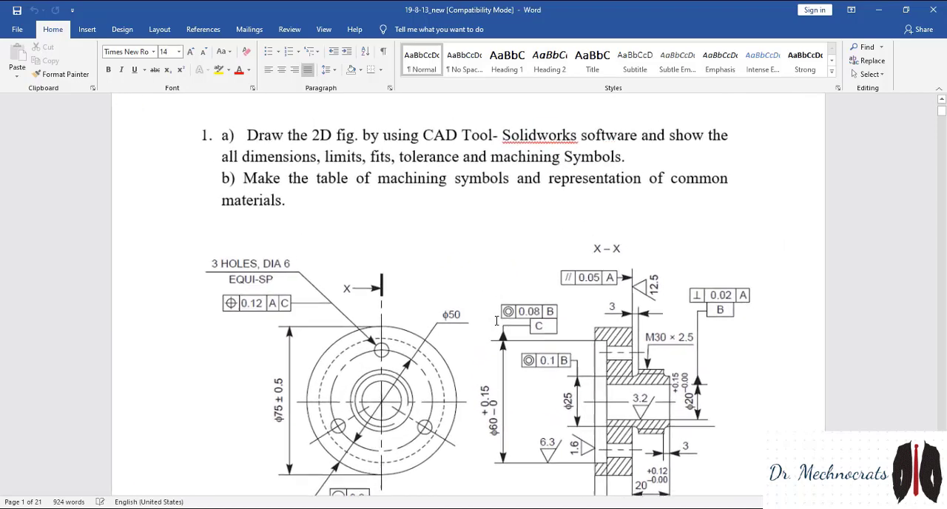
pyautogui.scroll(-3, 497, 325)
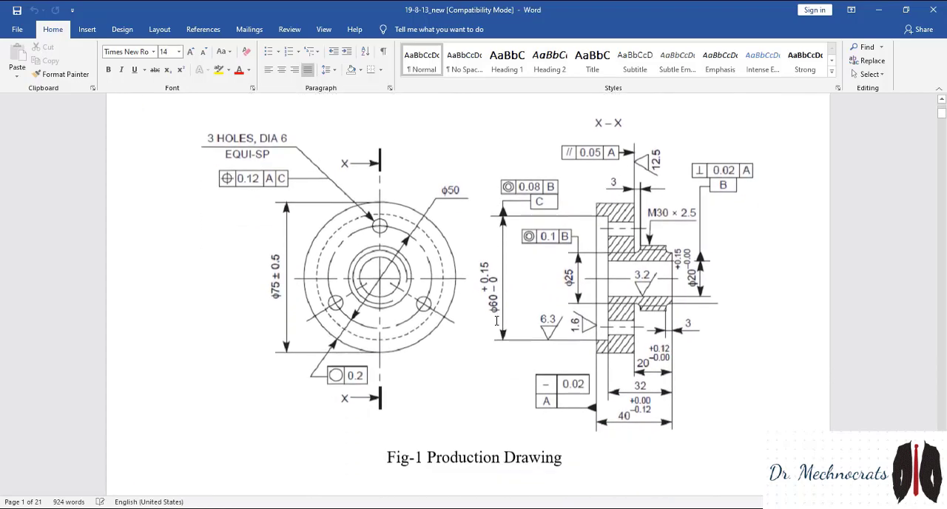
pyautogui.keyDown('ctrl'); pyautogui.scroll(1, 495, 320); pyautogui.keyUp('ctrl')
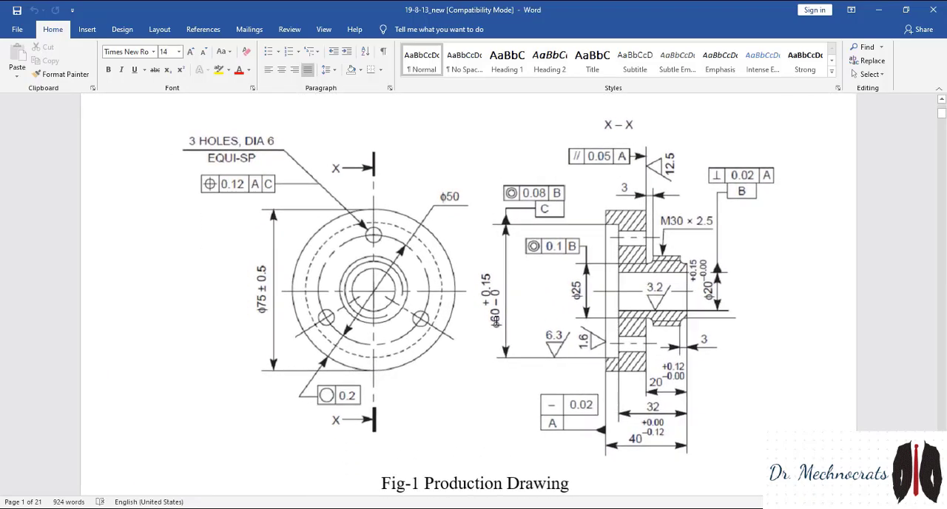
pyautogui.keyDown('ctrl'); pyautogui.scroll(1, 496, 319); pyautogui.keyUp('ctrl')
pyautogui.keyDown('ctrl'); pyautogui.scroll(-1, 497, 320); pyautogui.keyUp('ctrl')
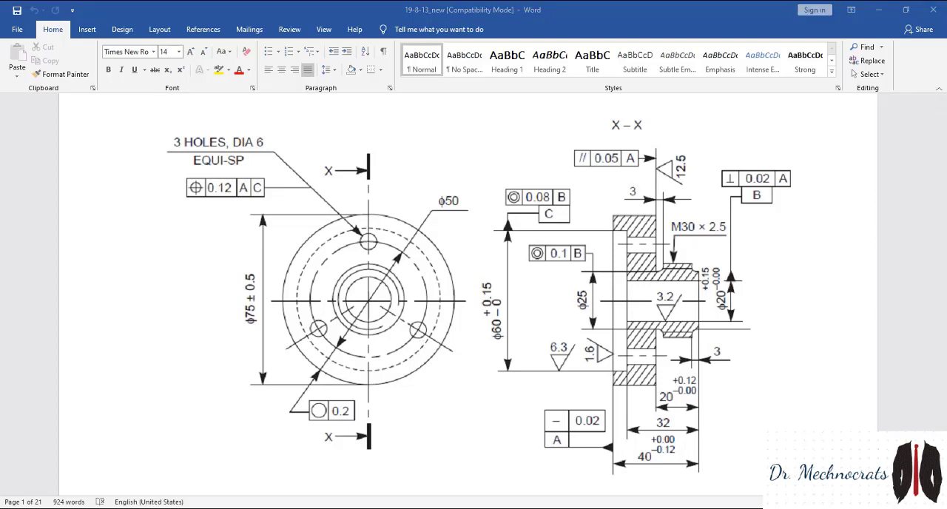
pyautogui.scroll(-1, 489, 490)
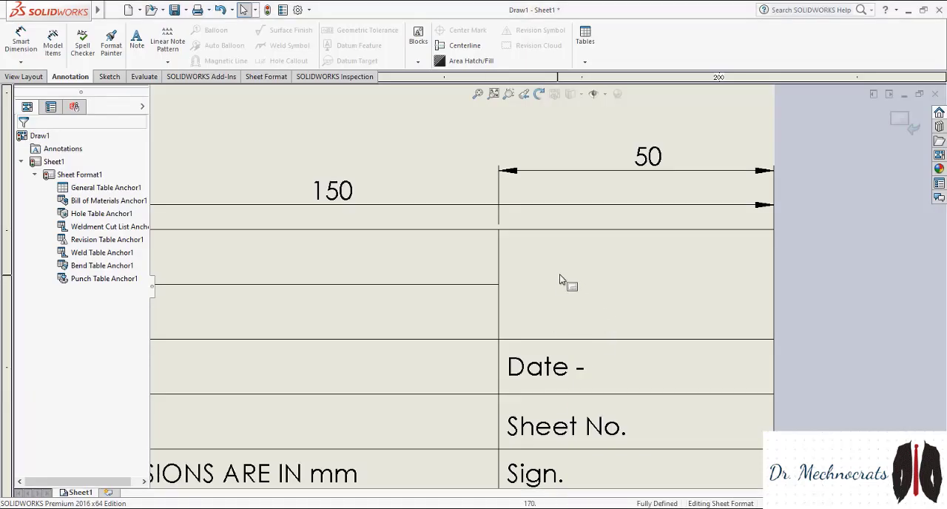
# Sketch a horizontal centerline about 47 mm long across the middle of the empty cell above the date note
pyautogui.click(113, 10)
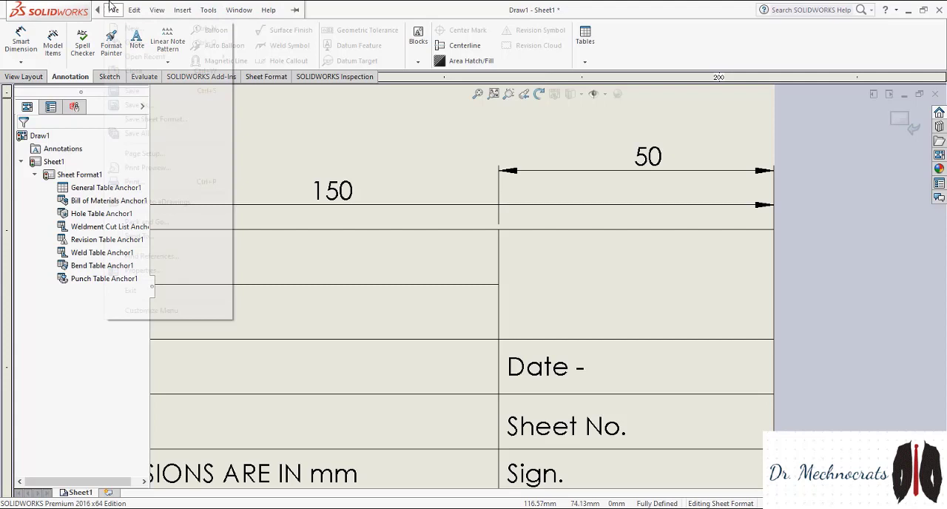
pyautogui.click(100, 77)
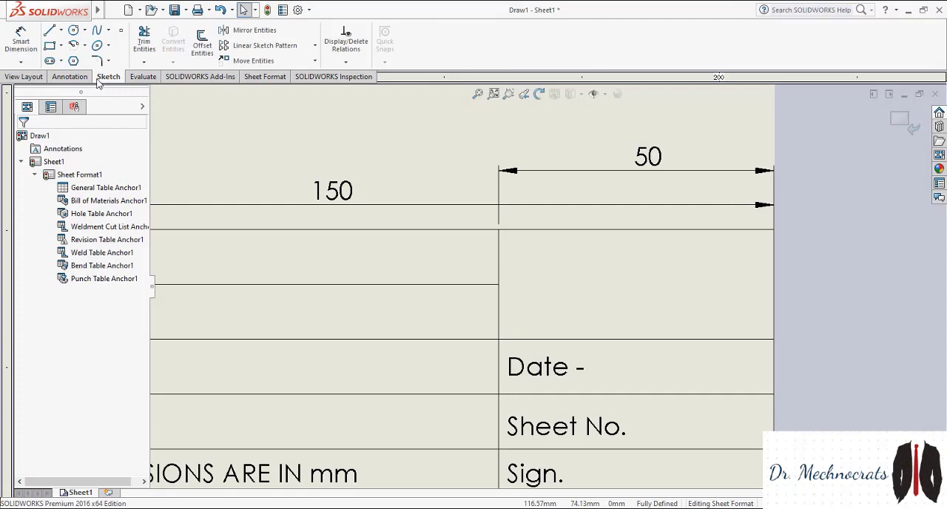
pyautogui.click(61, 30)
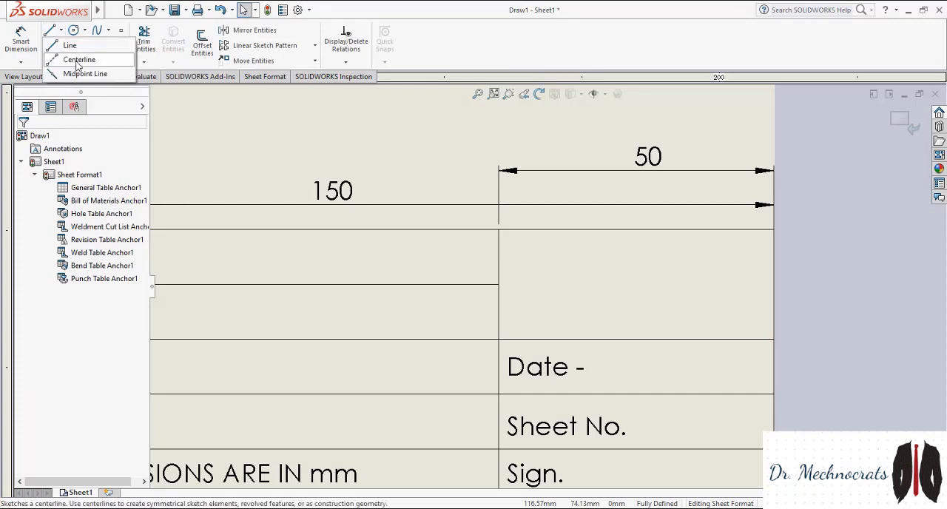
pyautogui.click(78, 60)
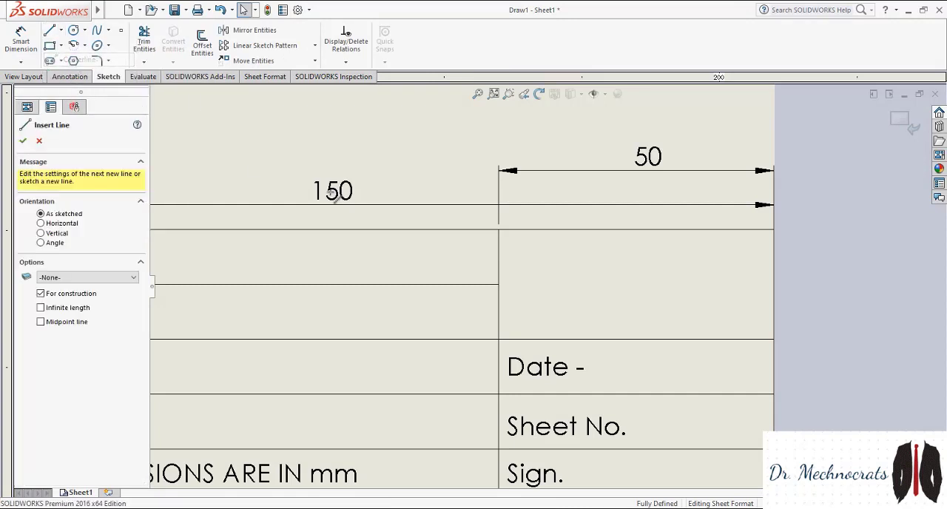
pyautogui.click(506, 284)
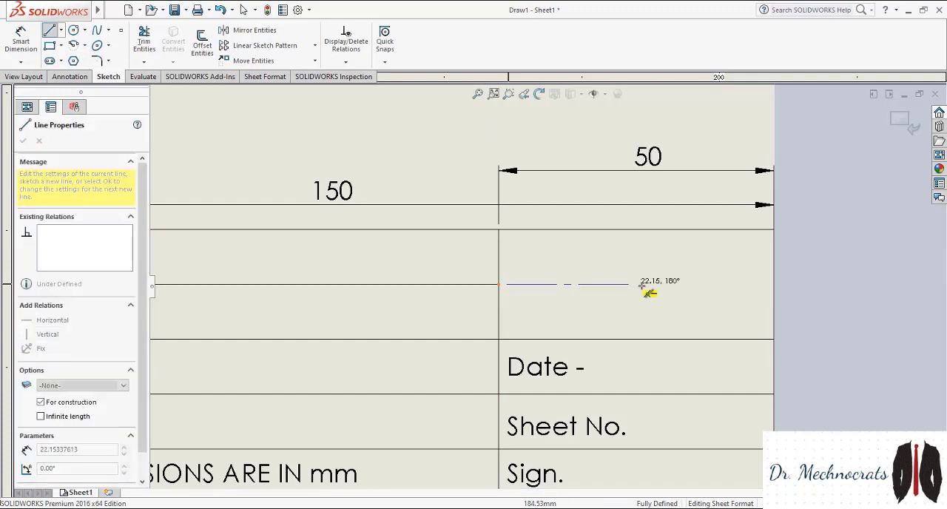
pyautogui.click(767, 284)
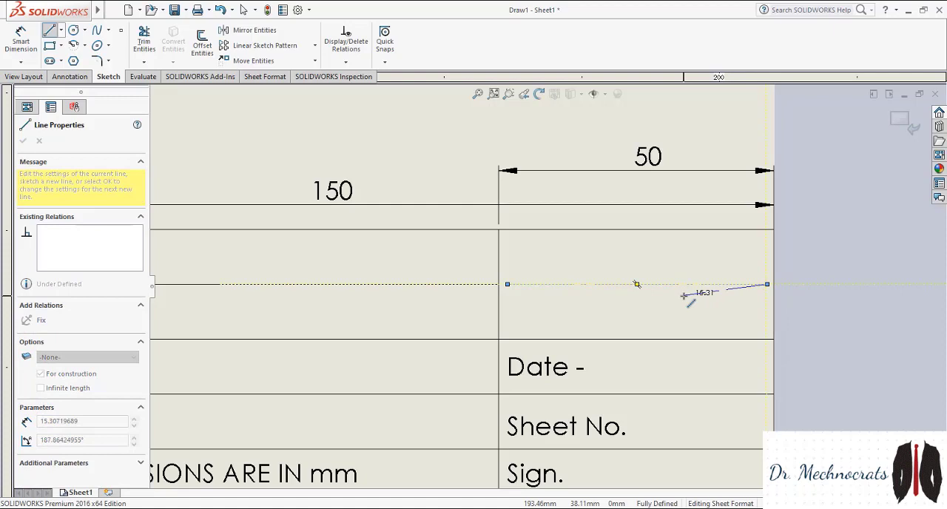
pyautogui.press('Escape')
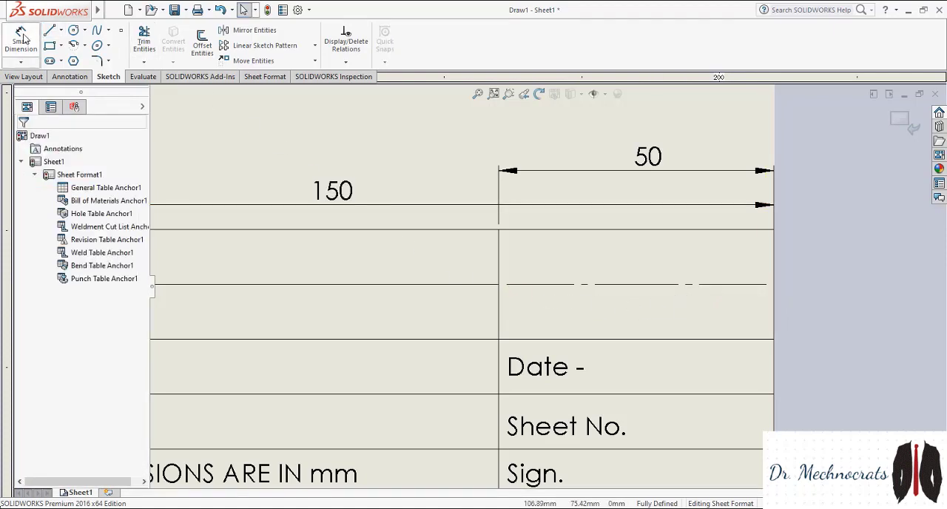
# Sketch a closed trapezoid over the centerline's right half, with vertical sides about 17 mm and 10 mm long and slanted sides about 23 mm
pyautogui.click(49, 30)
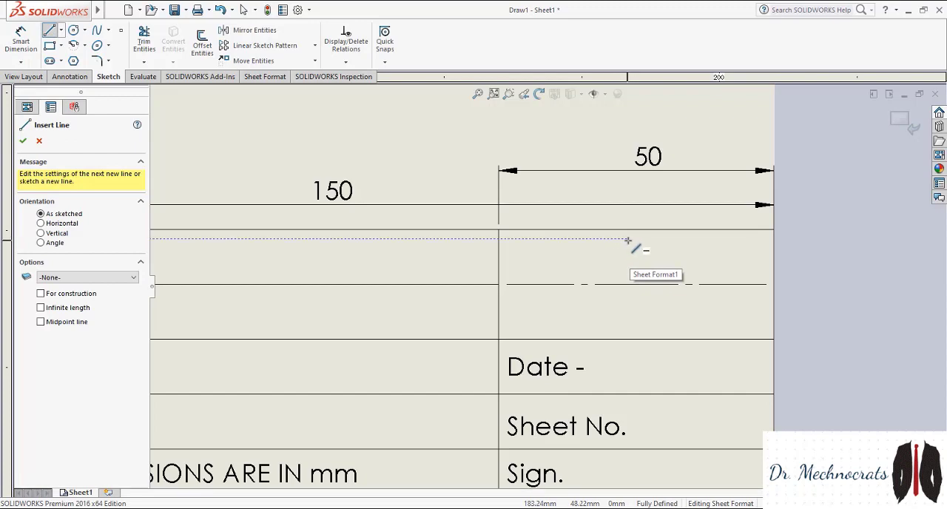
pyautogui.click(631, 238)
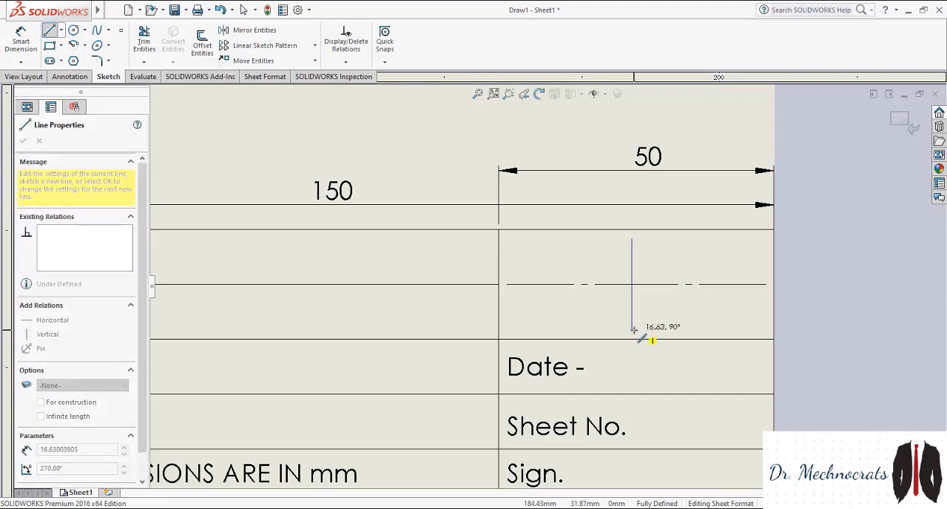
pyautogui.click(631, 329)
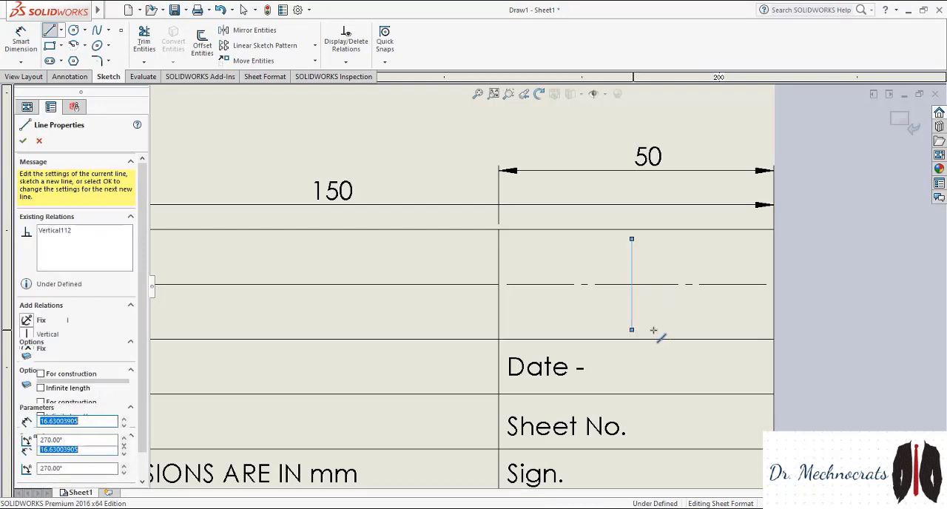
pyautogui.click(759, 310)
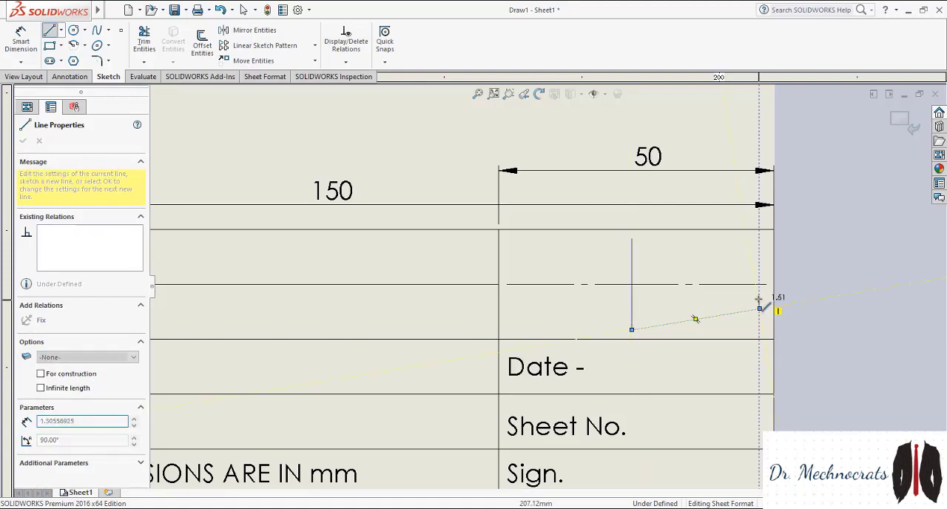
pyautogui.click(760, 255)
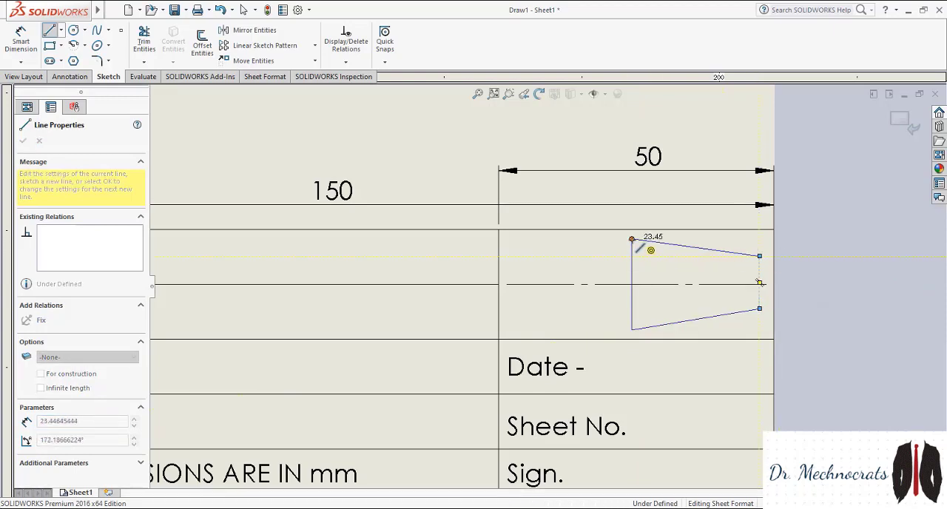
pyautogui.click(632, 239)
pyautogui.press('Escape')
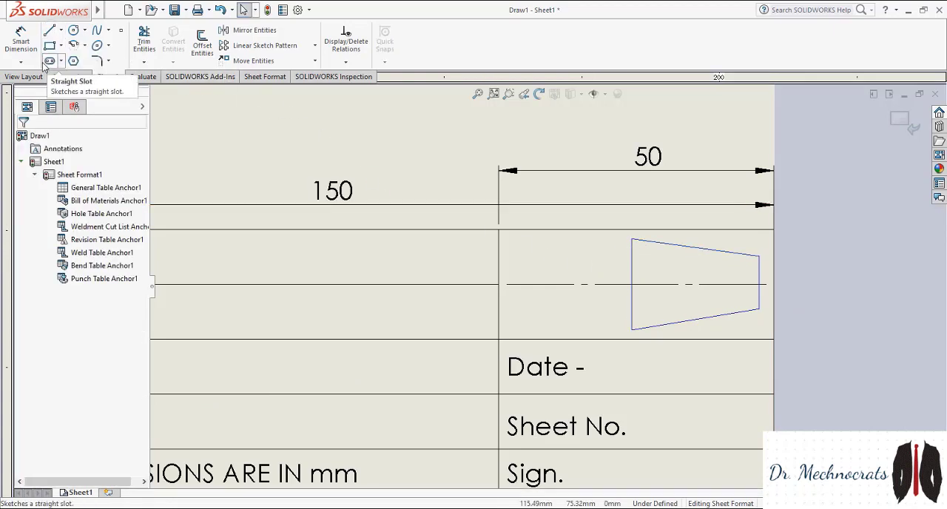
# Dimension the trapezoid's short vertical side from its midpoint to its upper corner and set the value to 5 mm
pyautogui.click(21, 41)
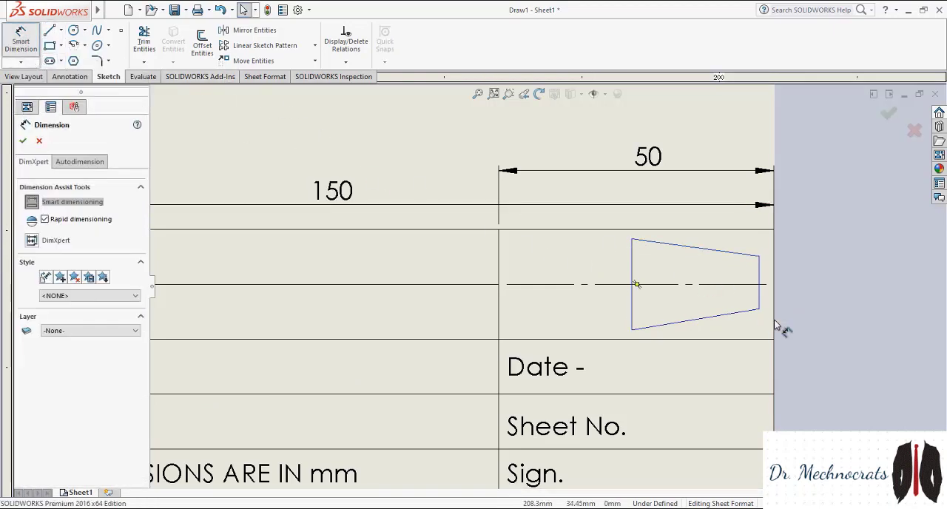
pyautogui.click(759, 285)
pyautogui.click(760, 256)
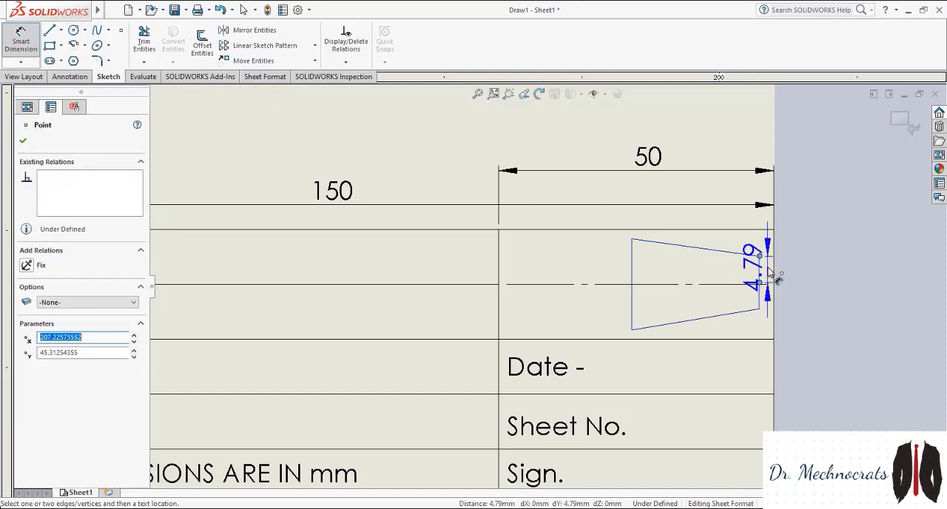
pyautogui.click(771, 274)
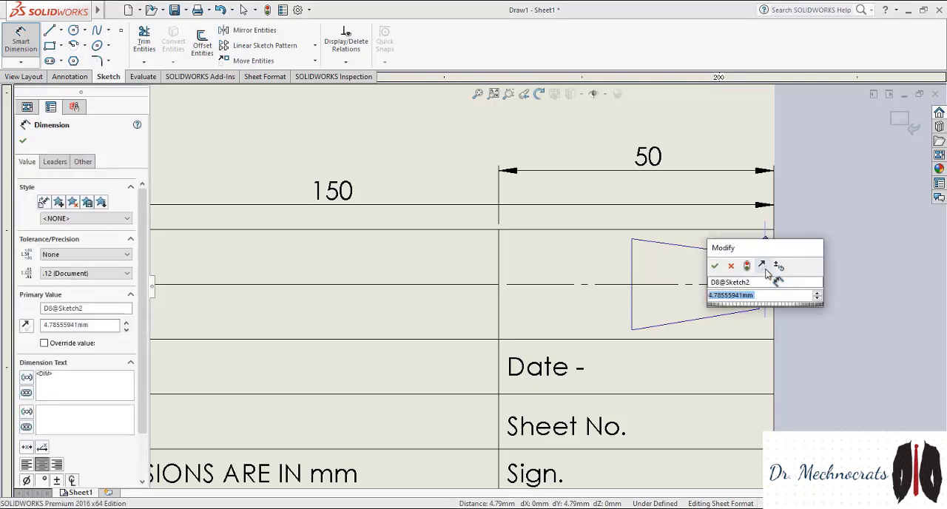
pyautogui.write('5')
pyautogui.press('Return')
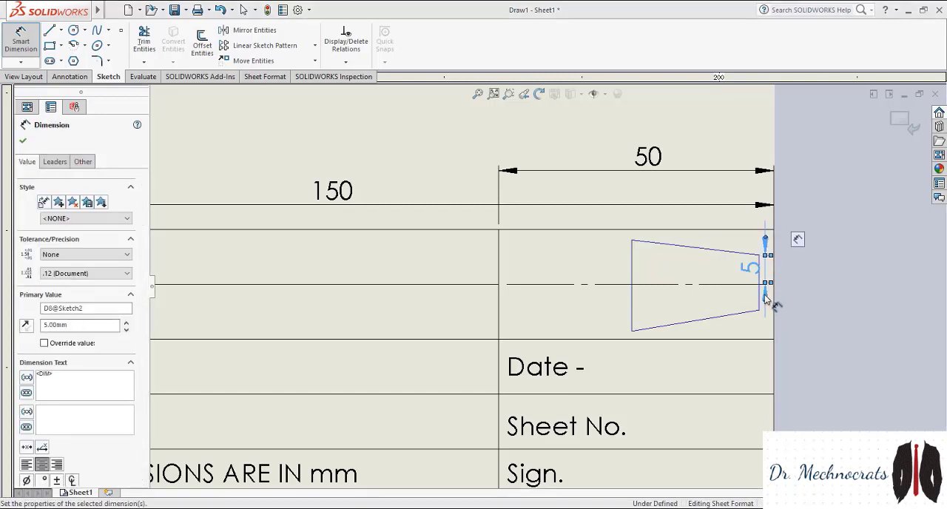
# Abandon the full-length dimension on the trapezoid's short side and delete the 5 mm dimension
pyautogui.click(762, 300)
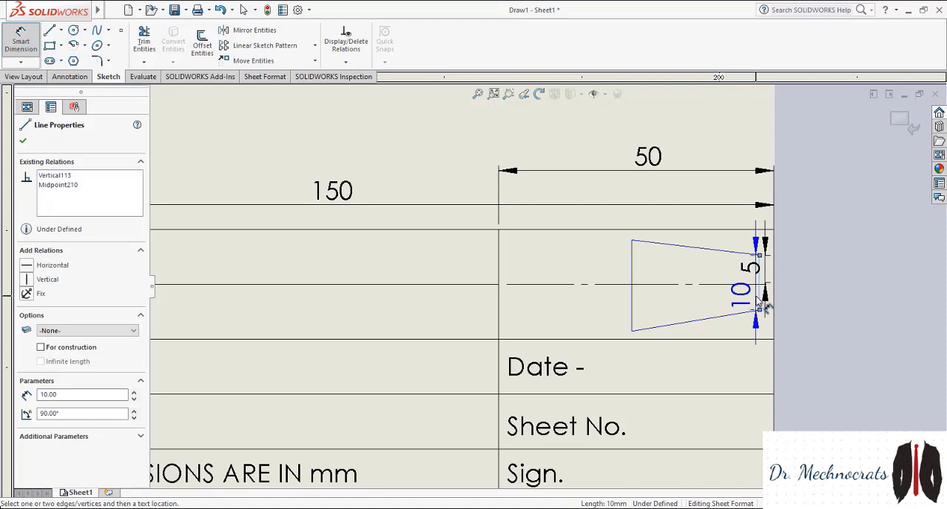
pyautogui.press('Escape')
pyautogui.click(752, 269)
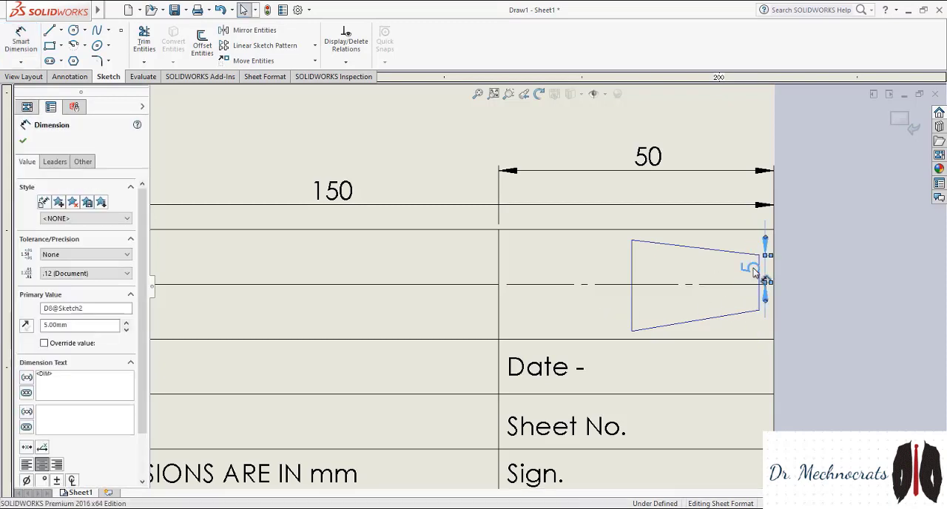
pyautogui.press('Delete')
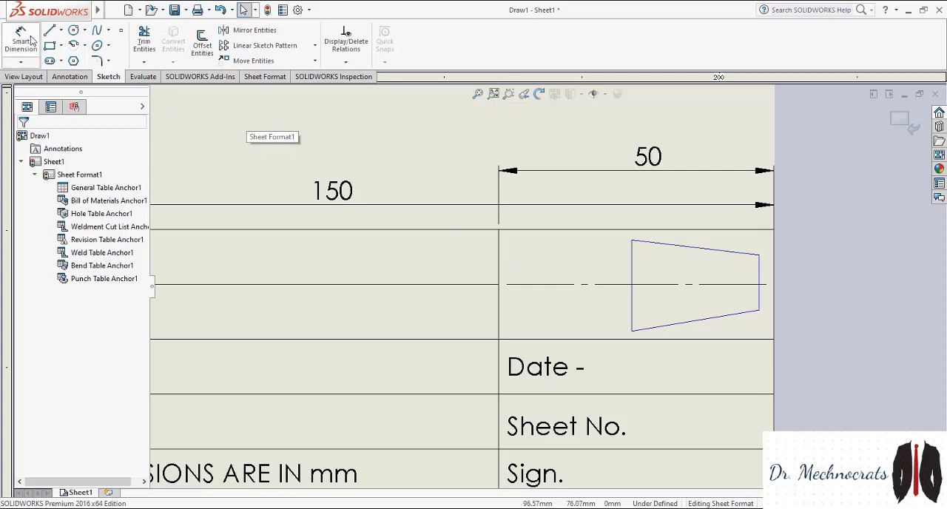
# Sketch a circle of about 8 mm radius centred on the centerline's left half, beside the trapezoid
pyautogui.click(73, 30)
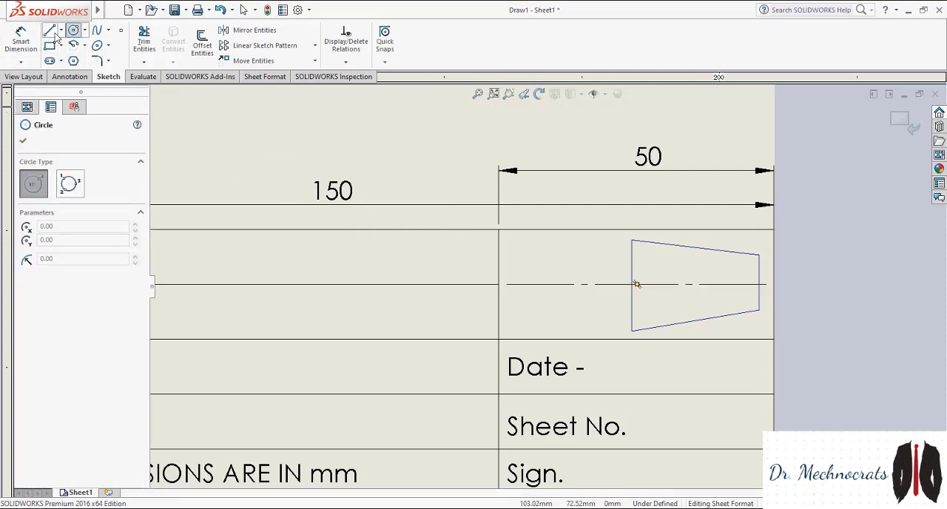
pyautogui.click(555, 285)
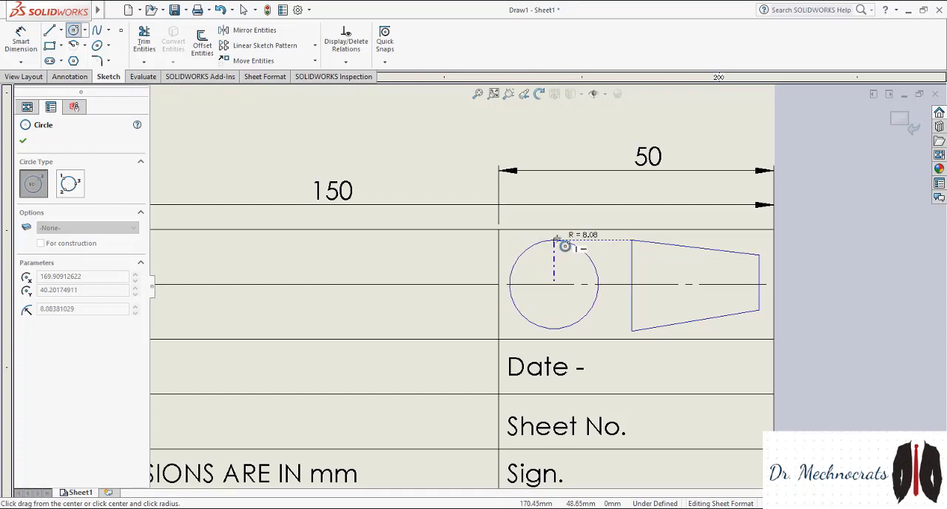
pyautogui.click(558, 239)
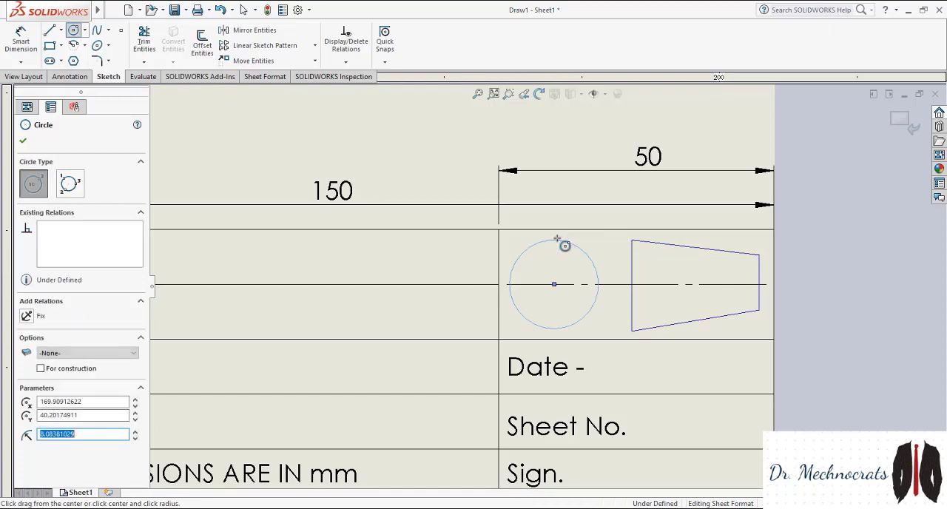
pyautogui.press('Escape')
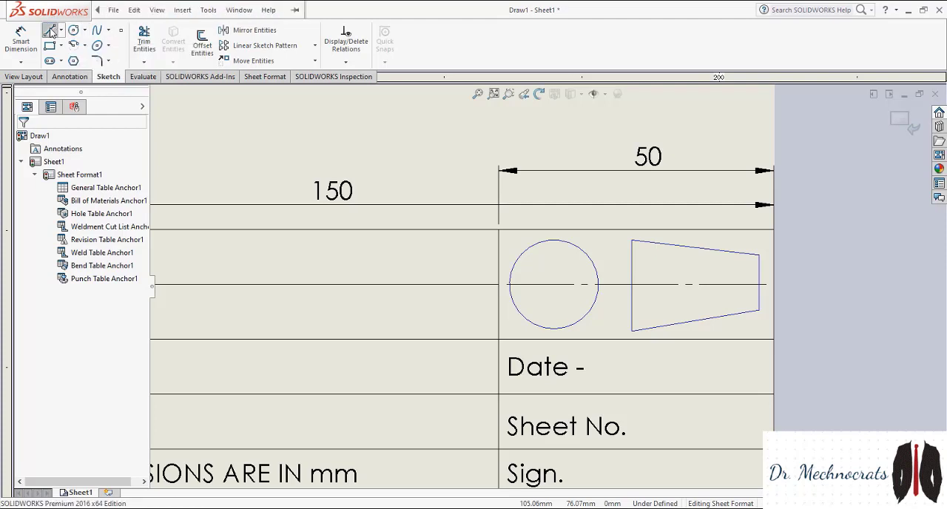
# Sketch a small right-pointing arrow between the circle and the trapezoid, level with their tops, with short slanted arrowhead strokes
pyautogui.click(49, 30)
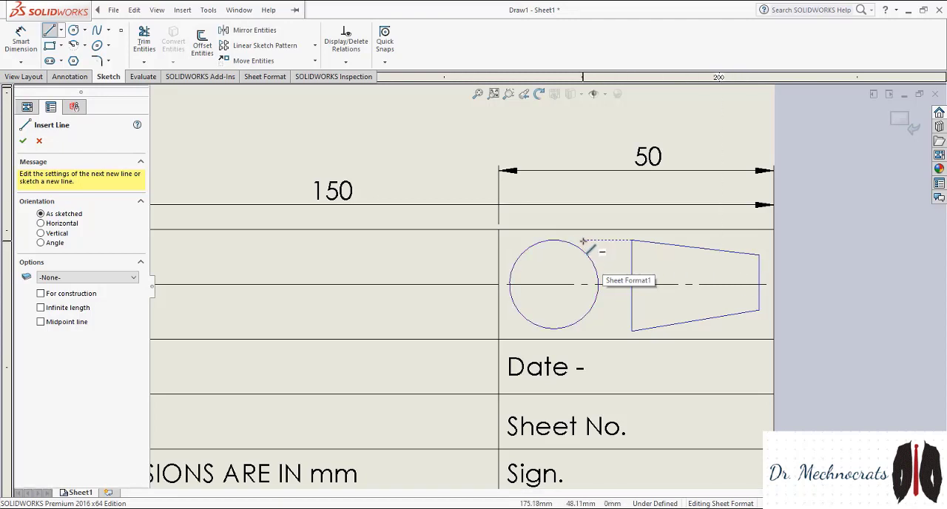
pyautogui.click(605, 245)
pyautogui.click(619, 240)
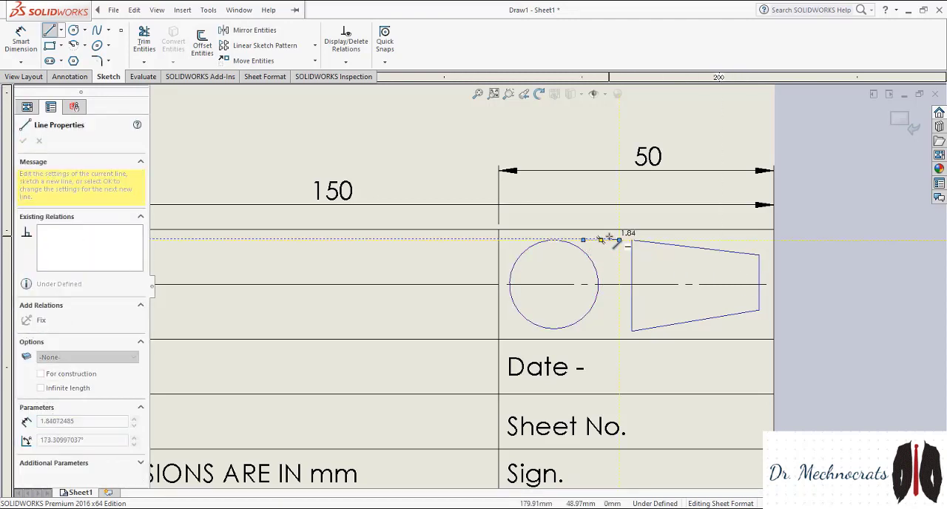
pyautogui.click(608, 238)
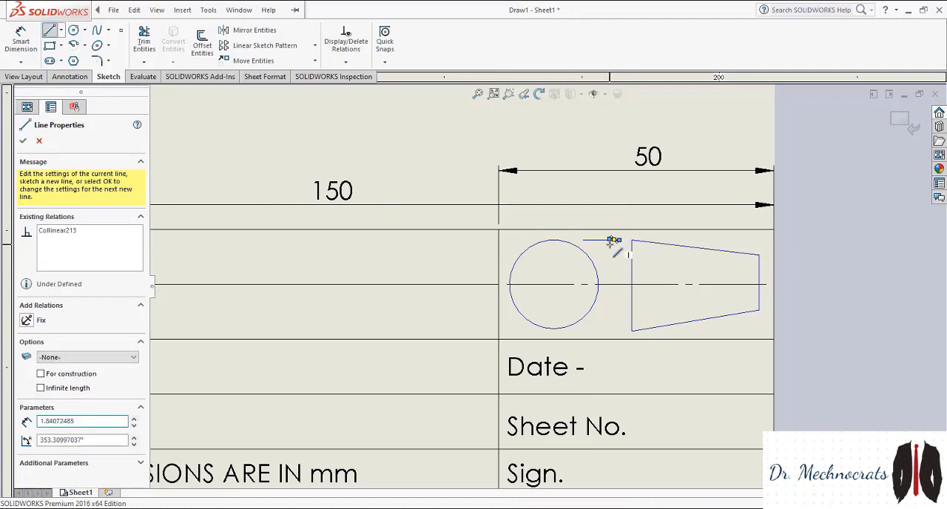
pyautogui.press('Escape')
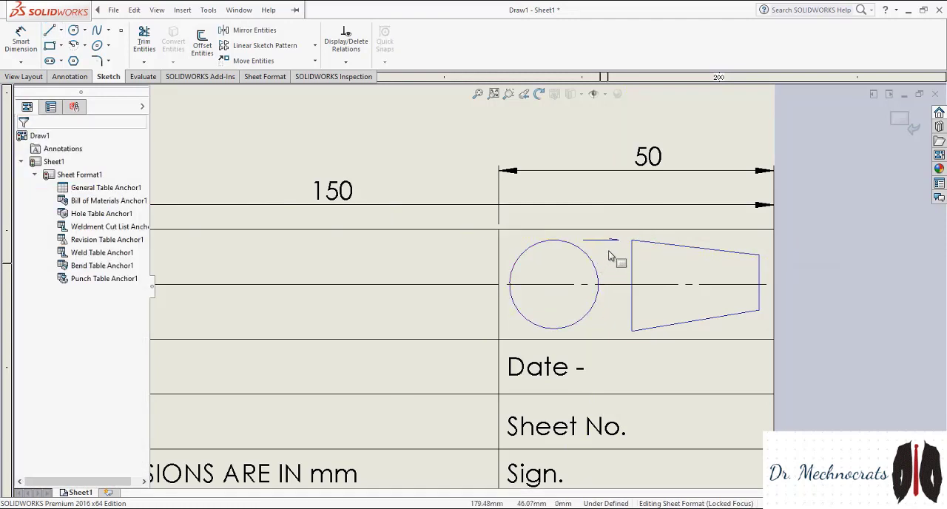
pyautogui.click(50, 30)
pyautogui.click(612, 242)
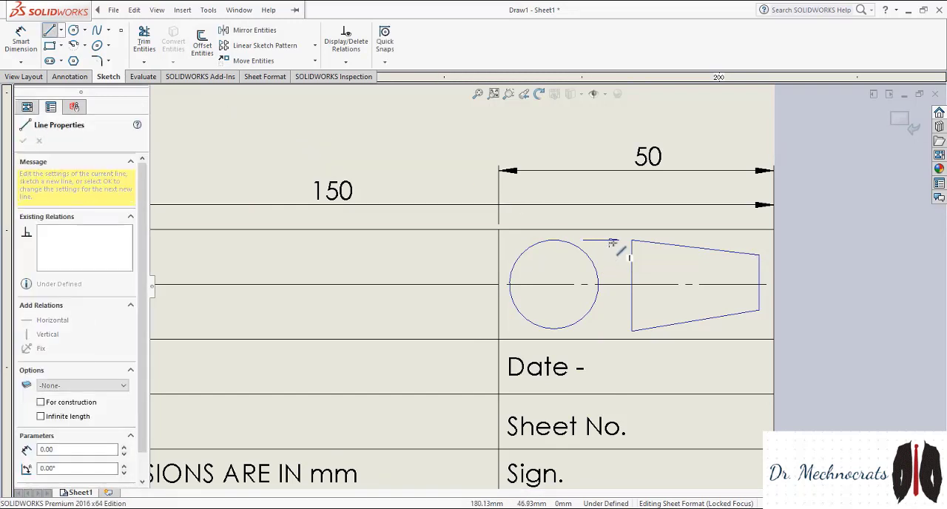
pyautogui.click(611, 246)
pyautogui.press('Escape')
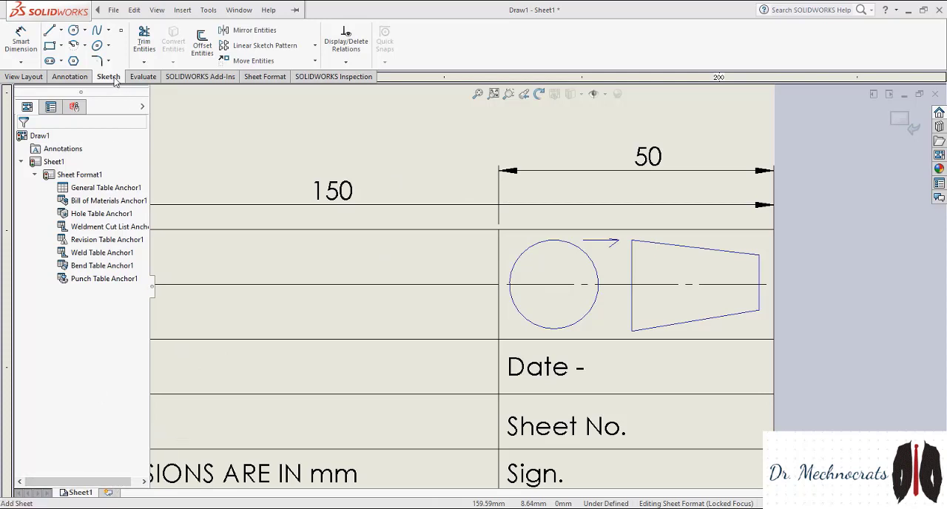
# Add a second sheet to the drawing and switch back to Sheet1
pyautogui.click(108, 492)
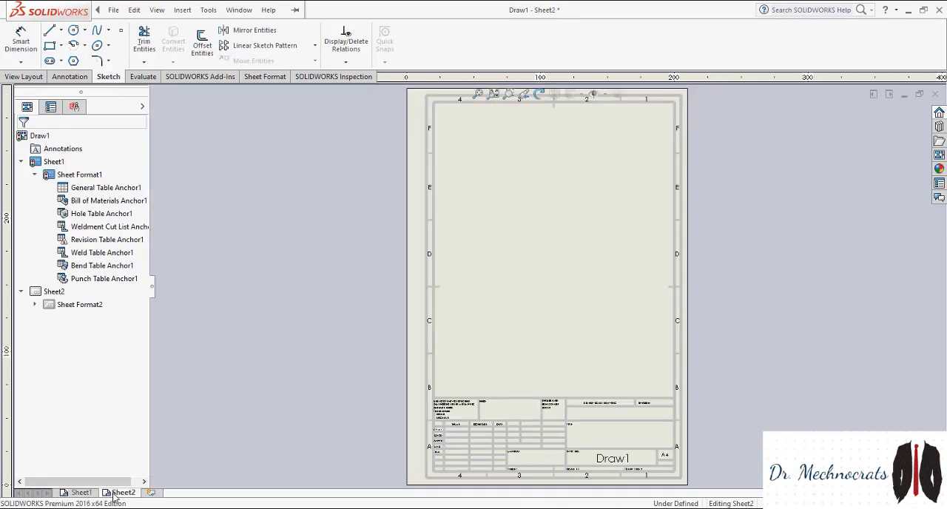
pyautogui.click(82, 493)
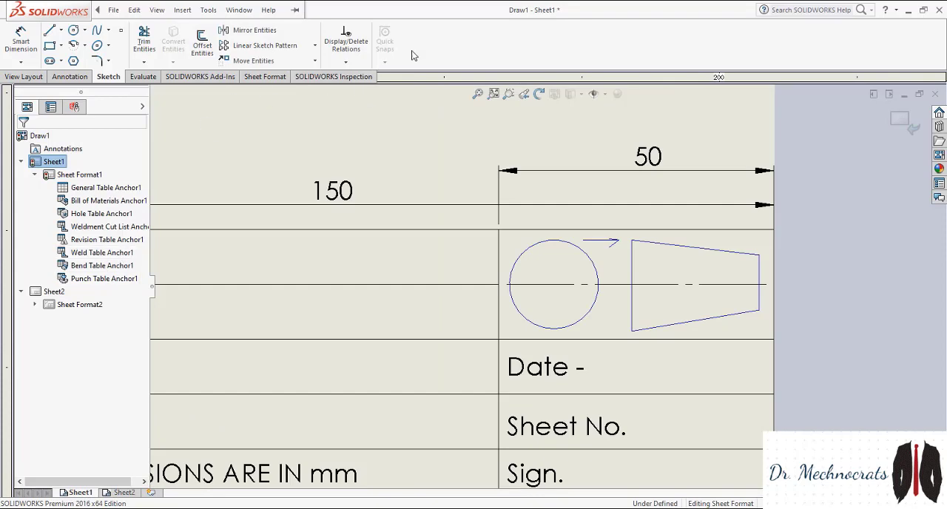
# Show the Line Format toolbar and set the line style to Dashed
pyautogui.rightClick(444, 32)
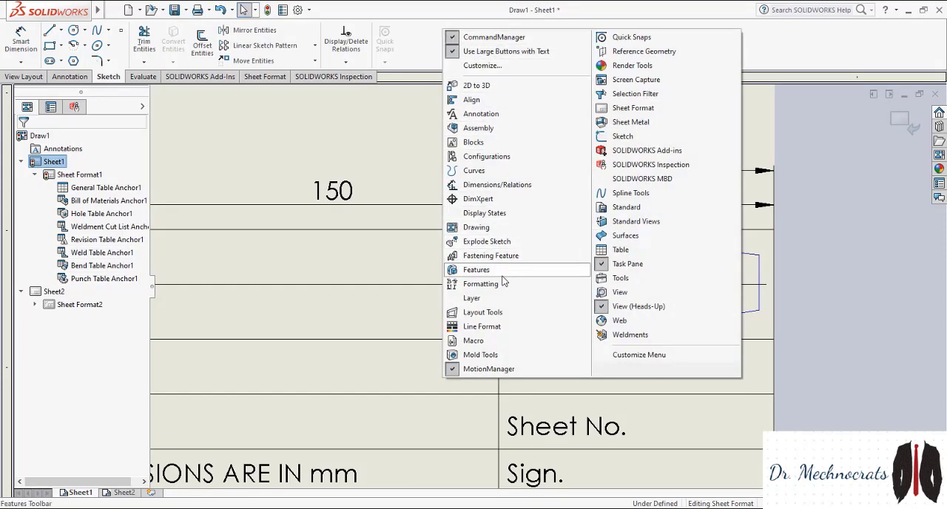
pyautogui.click(485, 328)
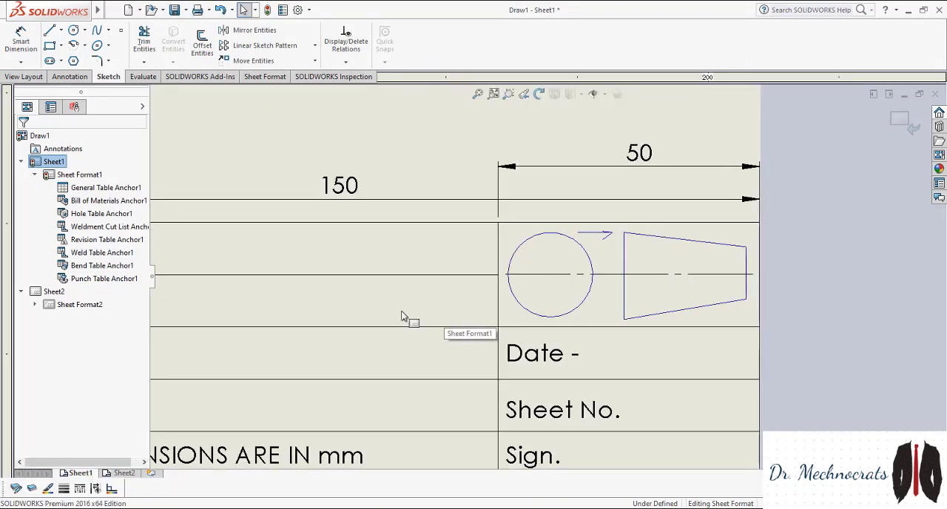
pyautogui.click(63, 488)
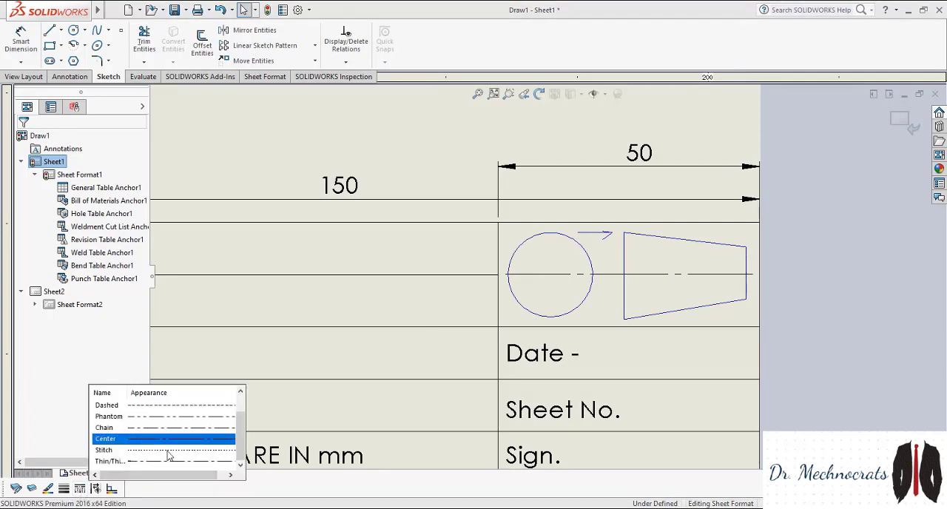
pyautogui.scroll(2, 169, 454)
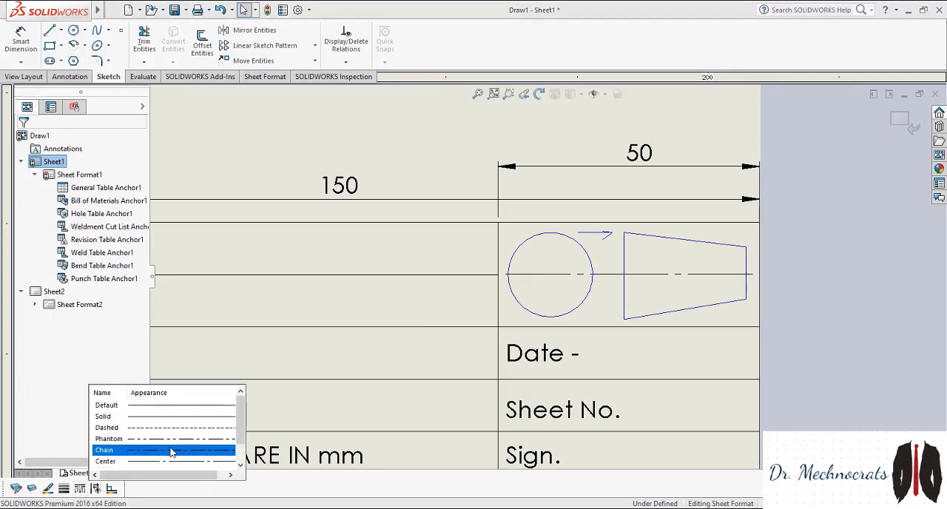
pyautogui.click(172, 427)
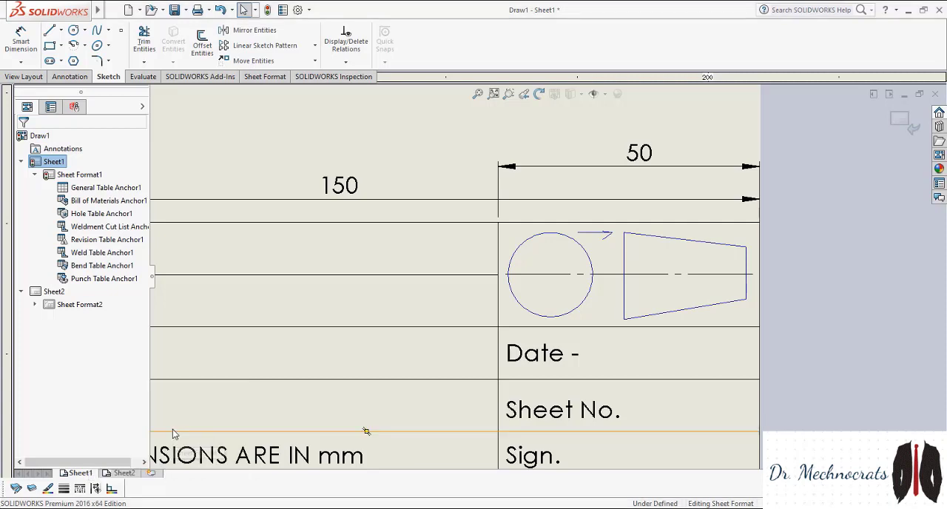
# Sketch a circle of about 6 mm radius concentric with the existing circle of the projection symbol
pyautogui.click(74, 29)
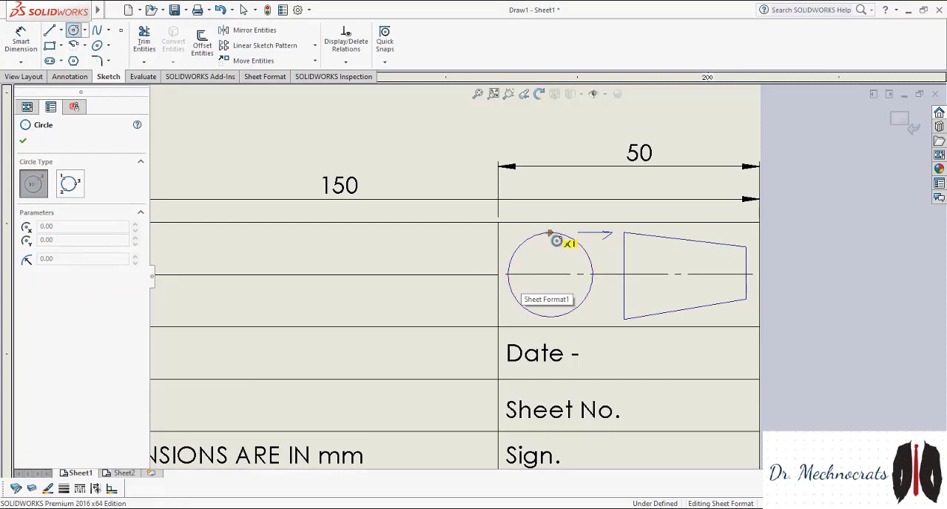
pyautogui.click(550, 275)
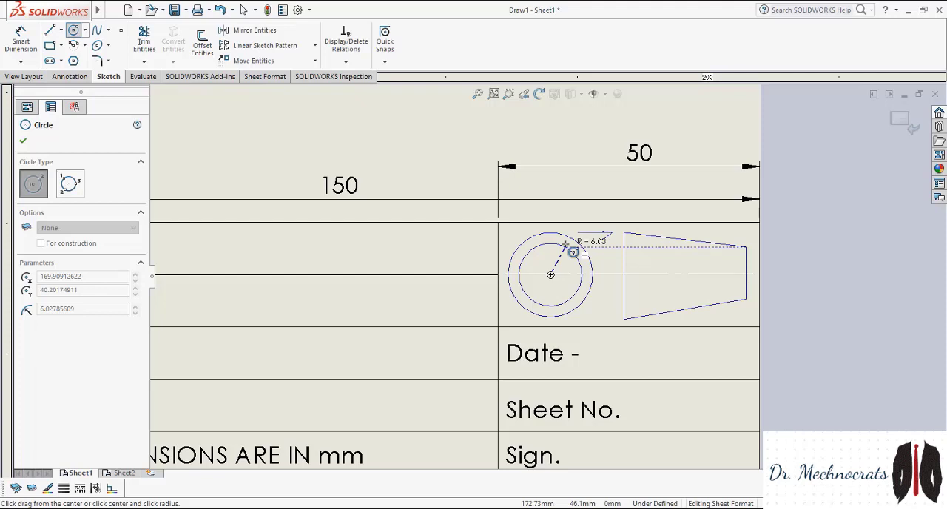
pyautogui.click(565, 244)
pyautogui.press('Escape')
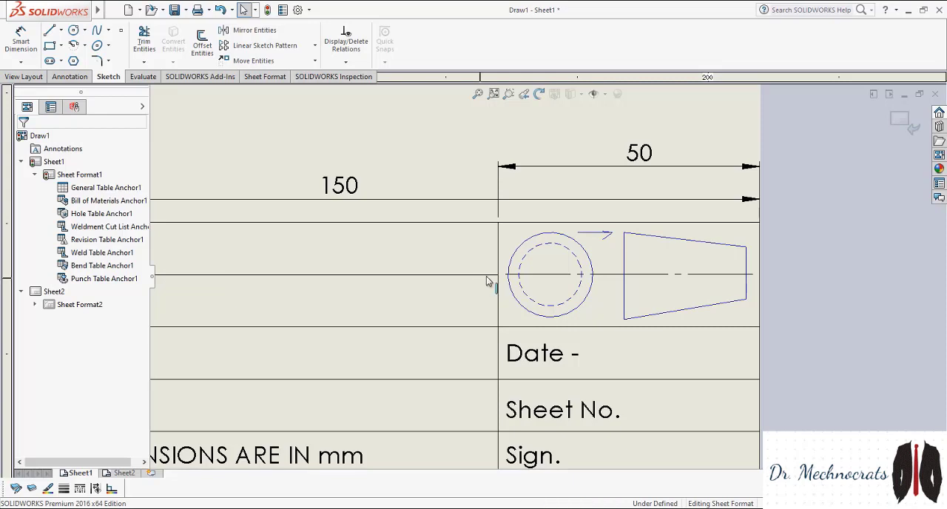
# Change the inner circle's line style to Default
pyautogui.click(528, 255)
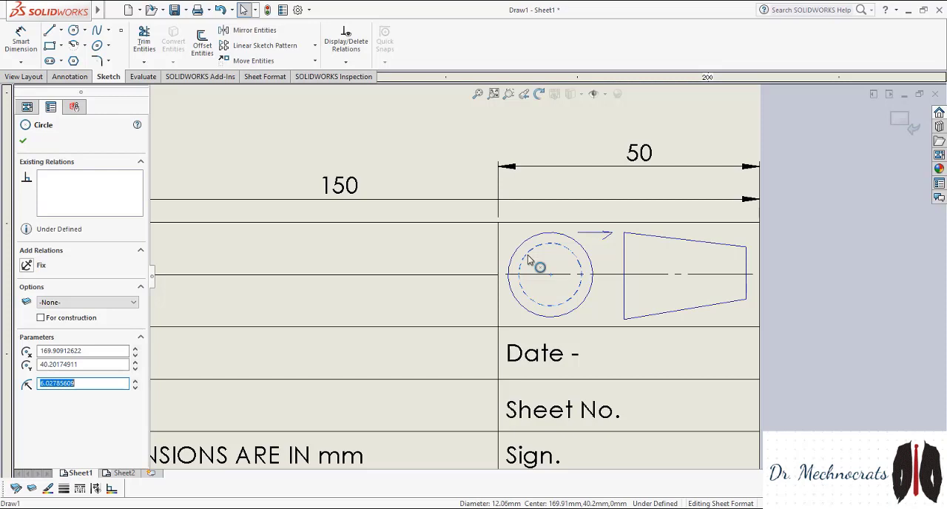
pyautogui.click(79, 489)
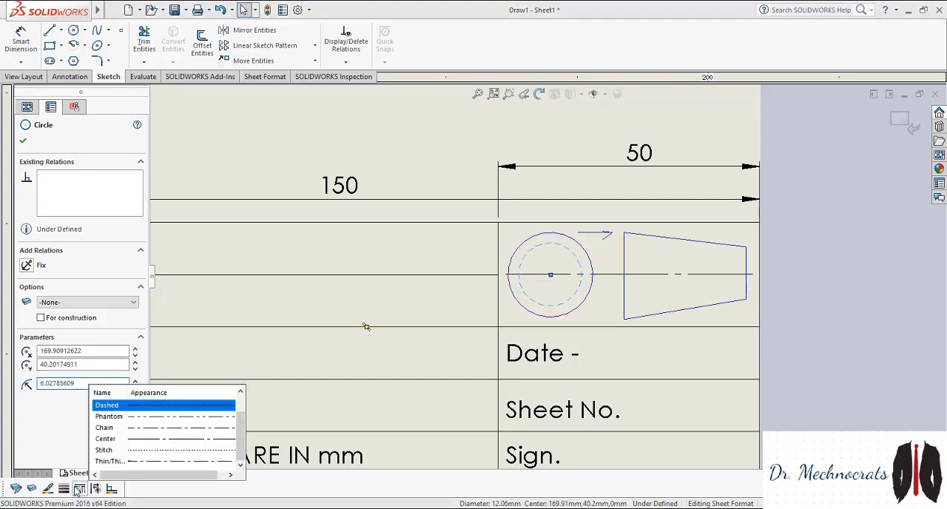
pyautogui.scroll(1, 231, 441)
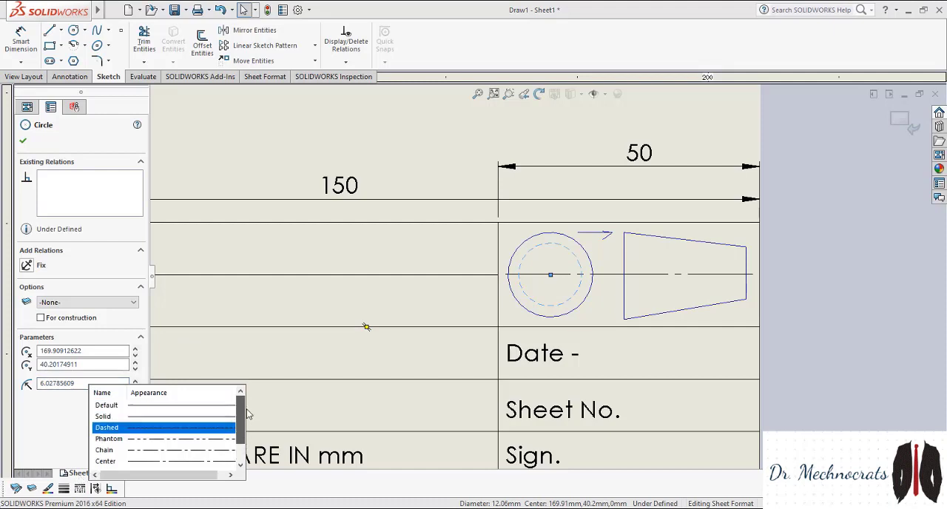
pyautogui.click(191, 407)
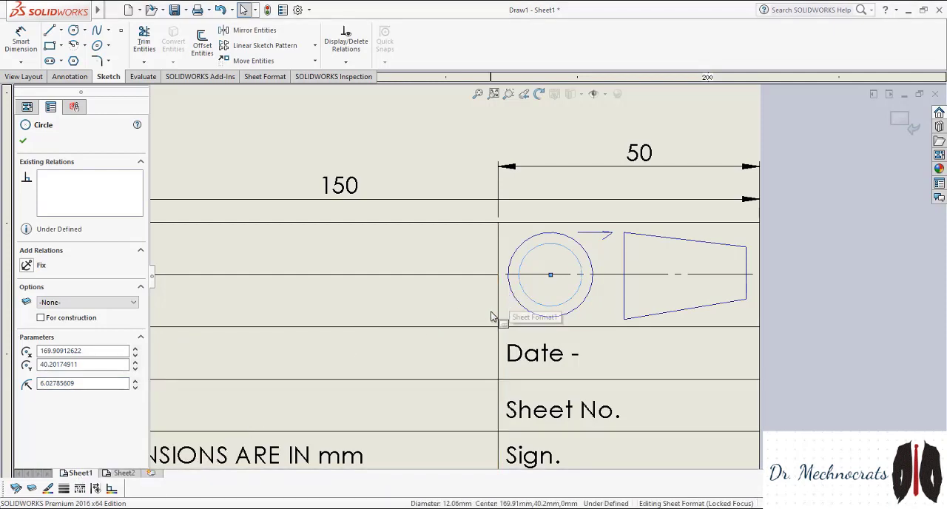
pyautogui.click(389, 314)
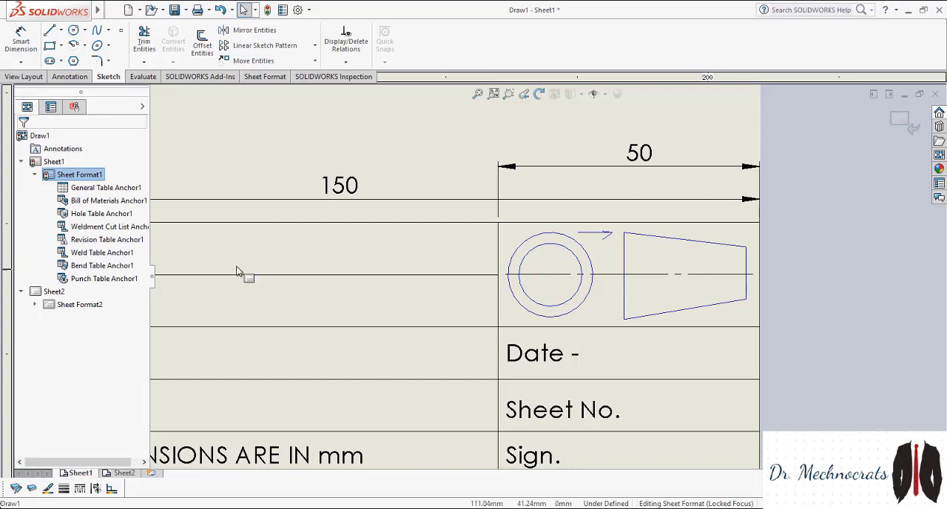
# Sketch a vertical centerline through the circles' centre, from the cell's upper edge to just below the outer circle
pyautogui.click(60, 31)
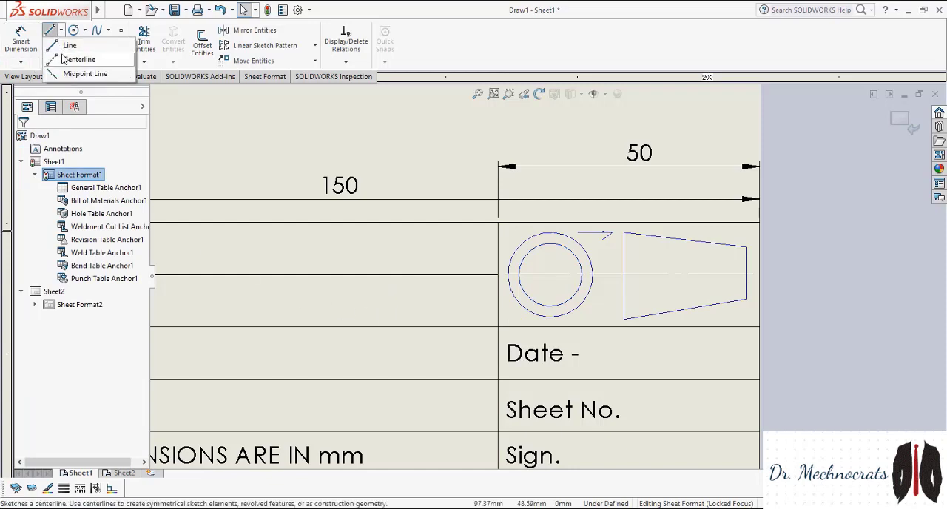
pyautogui.click(65, 62)
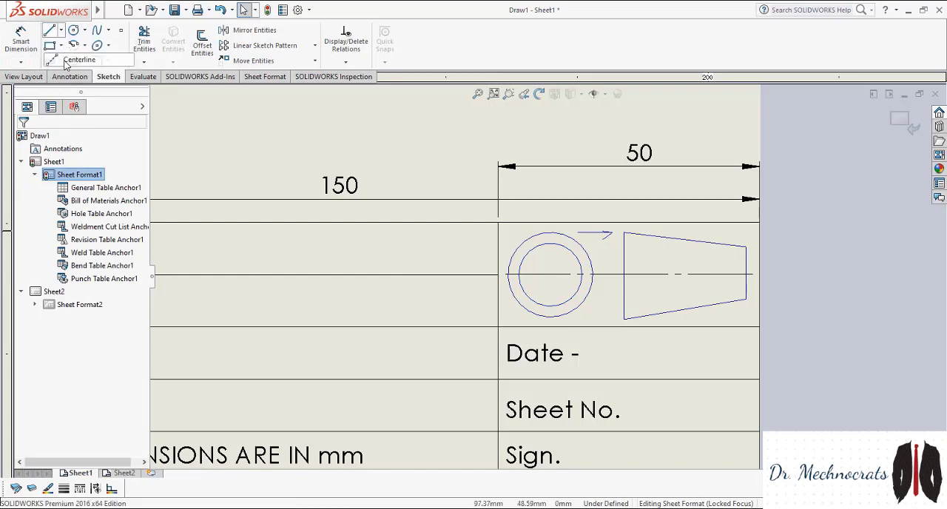
pyautogui.click(550, 274)
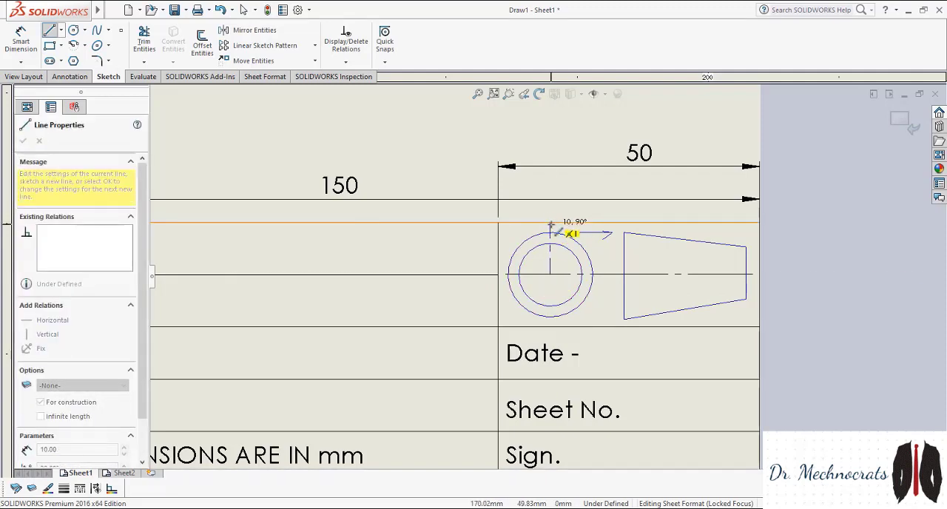
pyautogui.click(550, 222)
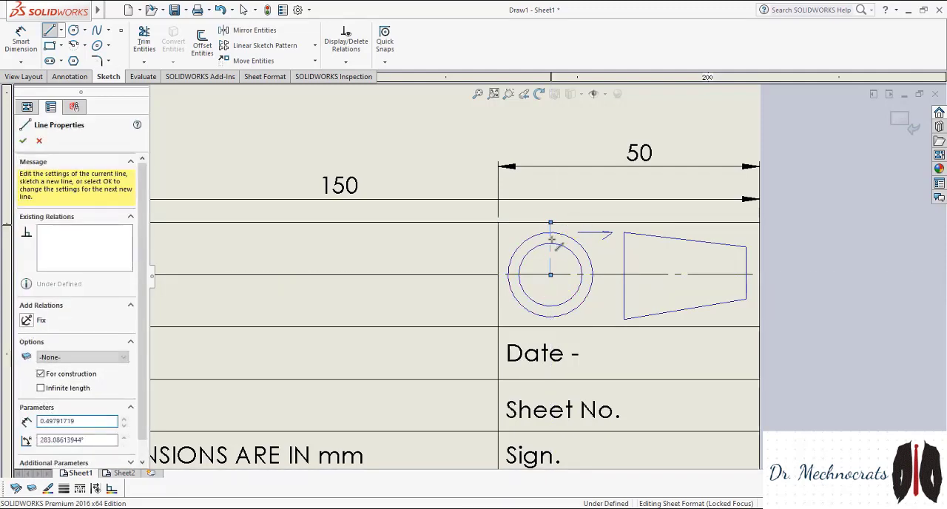
pyautogui.click(551, 320)
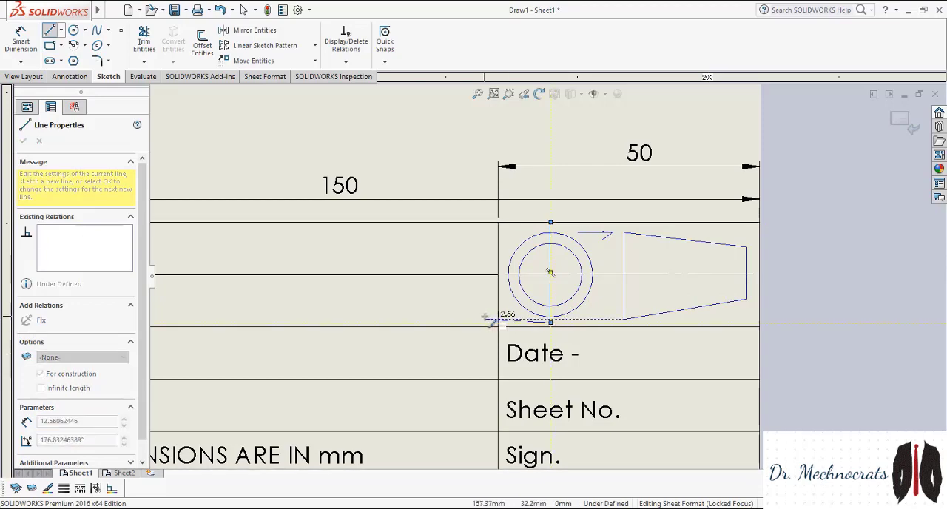
pyautogui.press('Escape')
pyautogui.scroll(5, 578, 299)
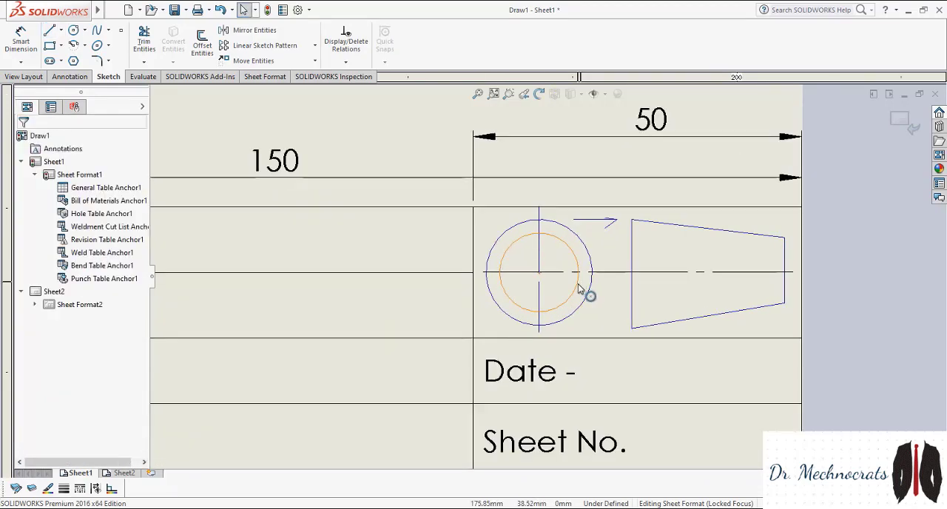
# Delete all the construction dimensions beside and above the title block, including the 150 and 50 widths
pyautogui.scroll(-2, 378, 250)
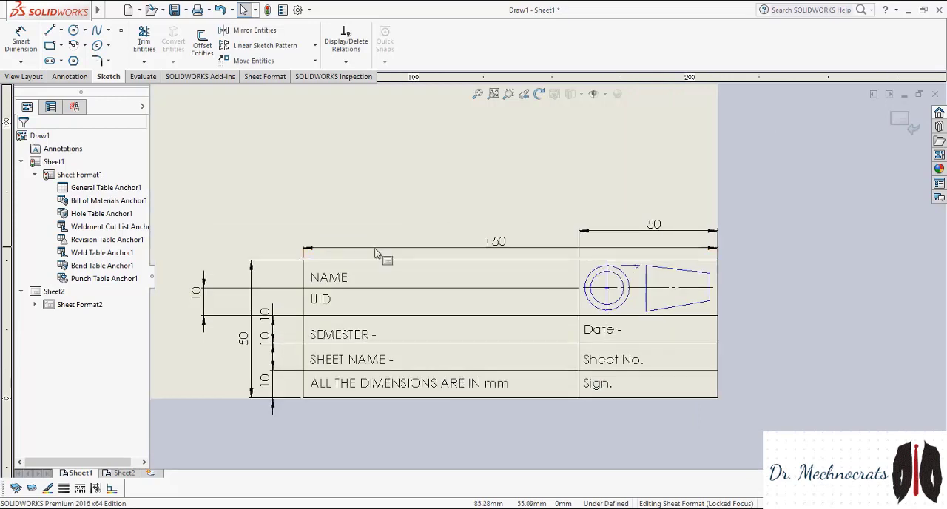
pyautogui.moveTo(169, 222); pyautogui.dragTo(296, 402)
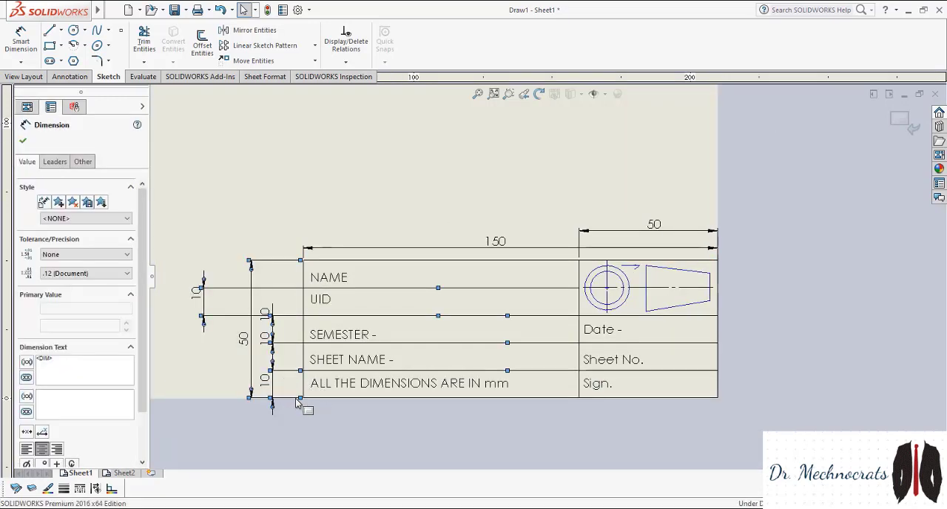
pyautogui.press('Delete')
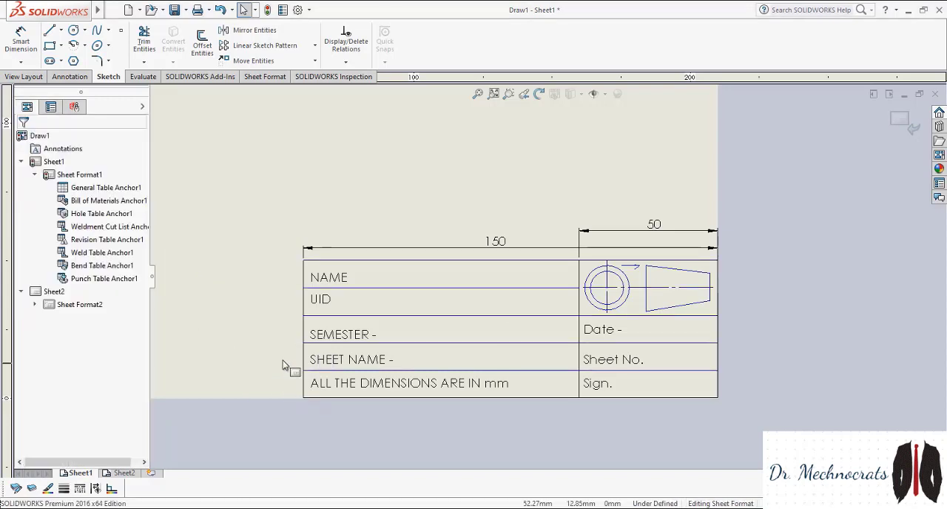
pyautogui.click(490, 245)
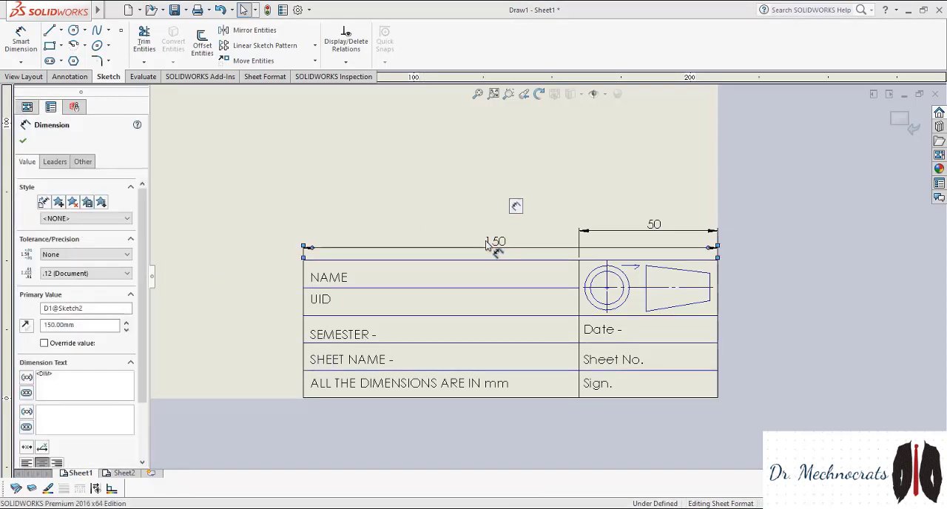
pyautogui.press('Delete')
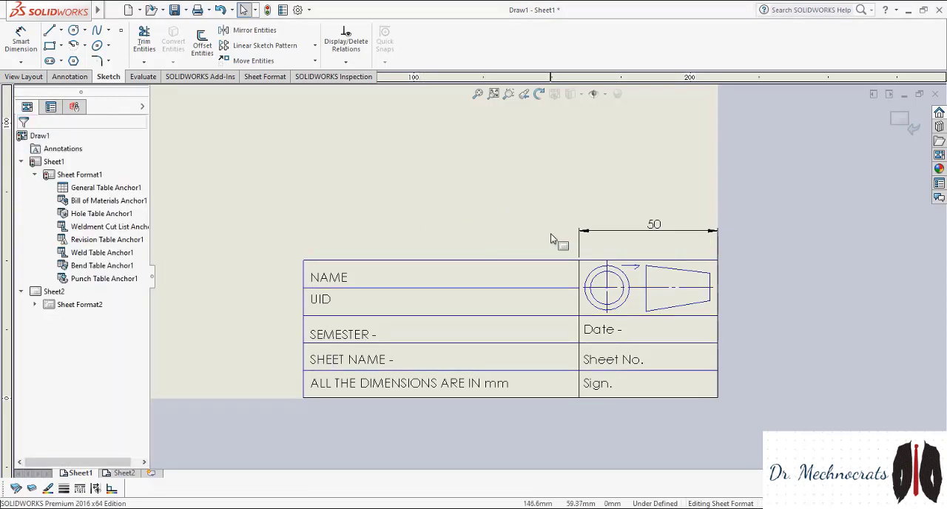
pyautogui.click(649, 230)
pyautogui.press('Delete')
pyautogui.press('f')
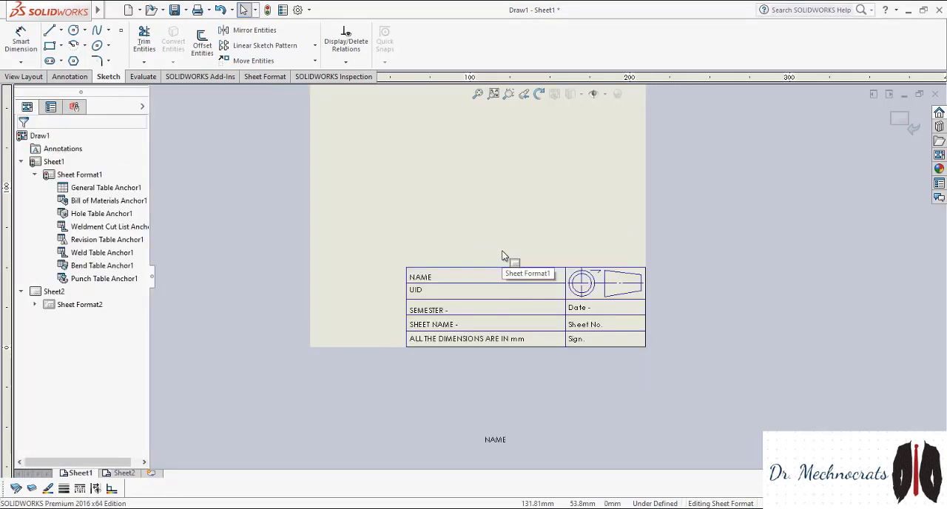
# Delete the stray NAME note lying below the sheet
pyautogui.scroll(3, 505, 256)
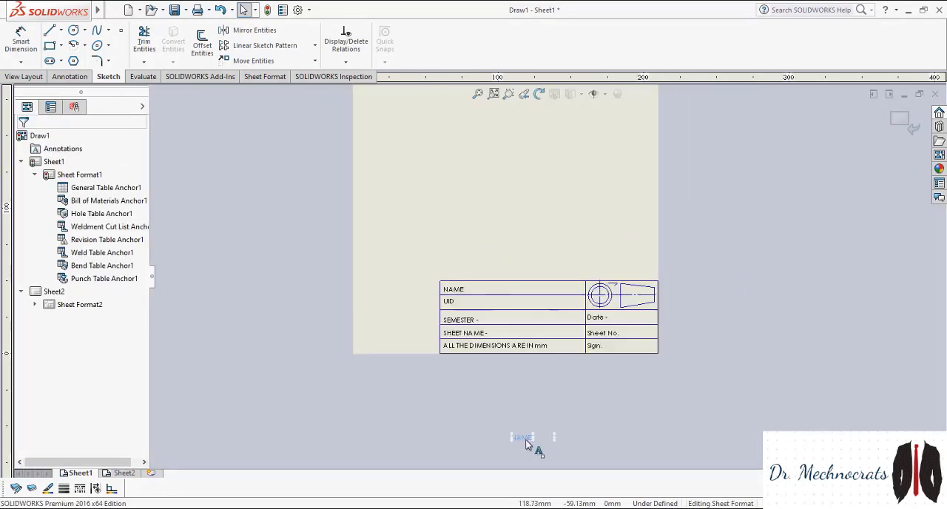
pyautogui.press('Delete')
pyautogui.scroll(4, 531, 363)
pyautogui.scroll(-2, 531, 346)
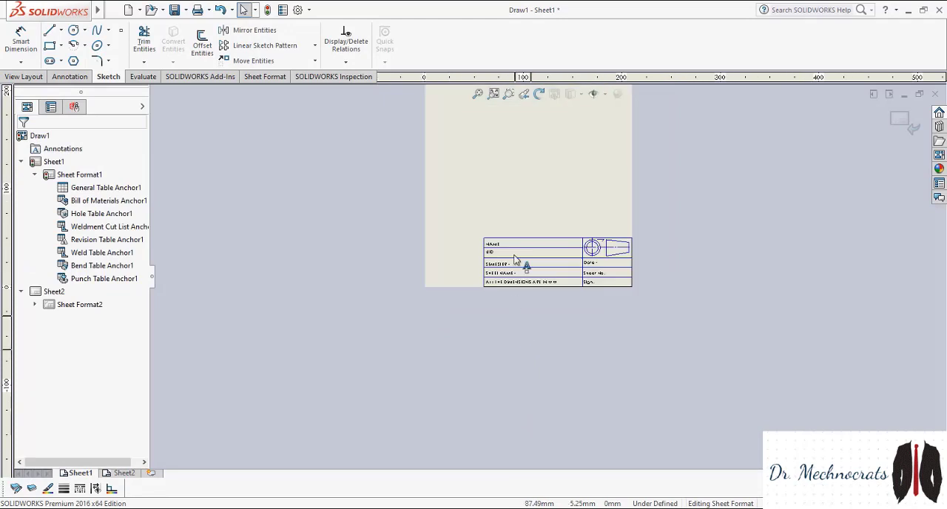
pyautogui.scroll(-6, 516, 261)
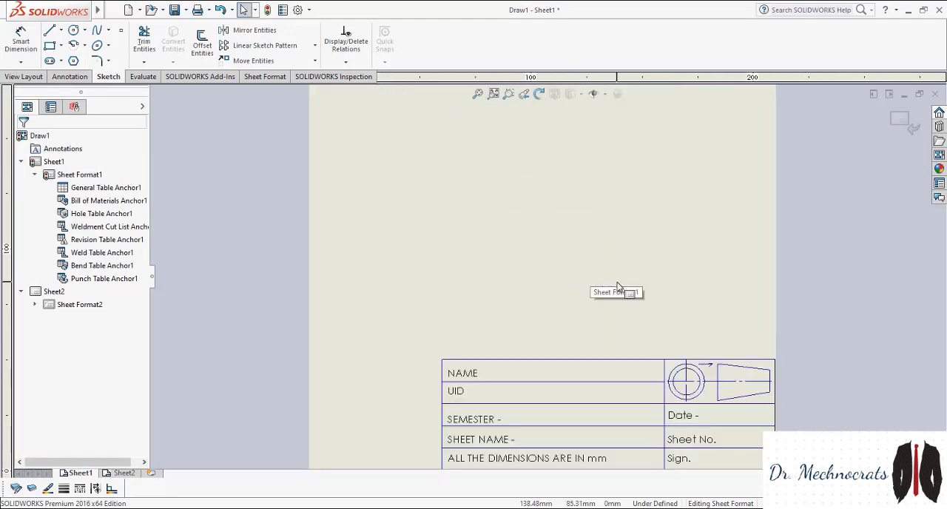
pyautogui.scroll(3, 618, 287)
pyautogui.scroll(-3, 618, 288)
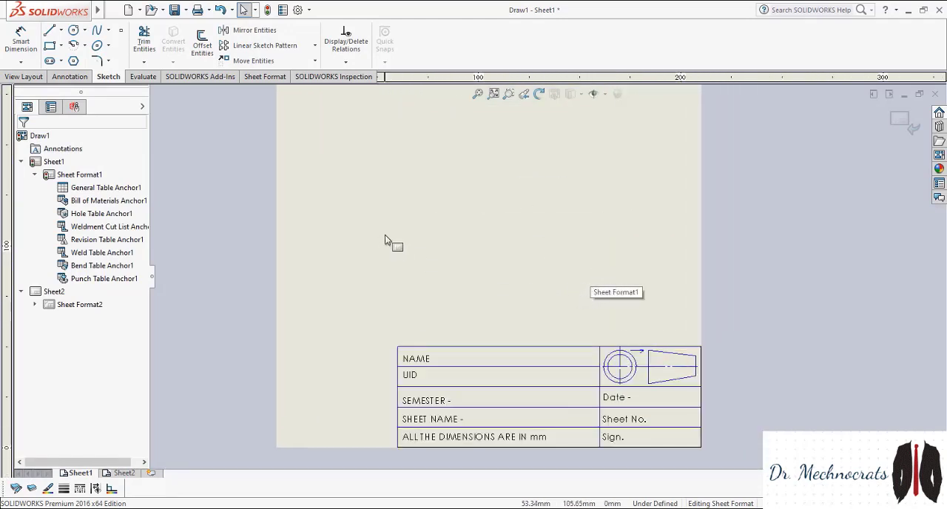
# Delete the arrow's shaft and one arrowhead stroke between the circles and the cone of the projection symbol
pyautogui.click(637, 354)
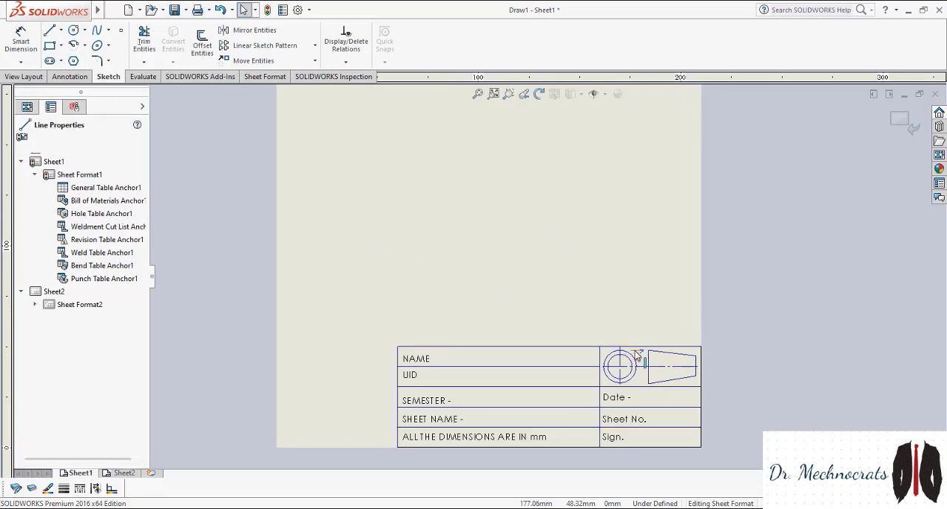
pyautogui.press('Escape')
pyautogui.scroll(-3, 585, 333)
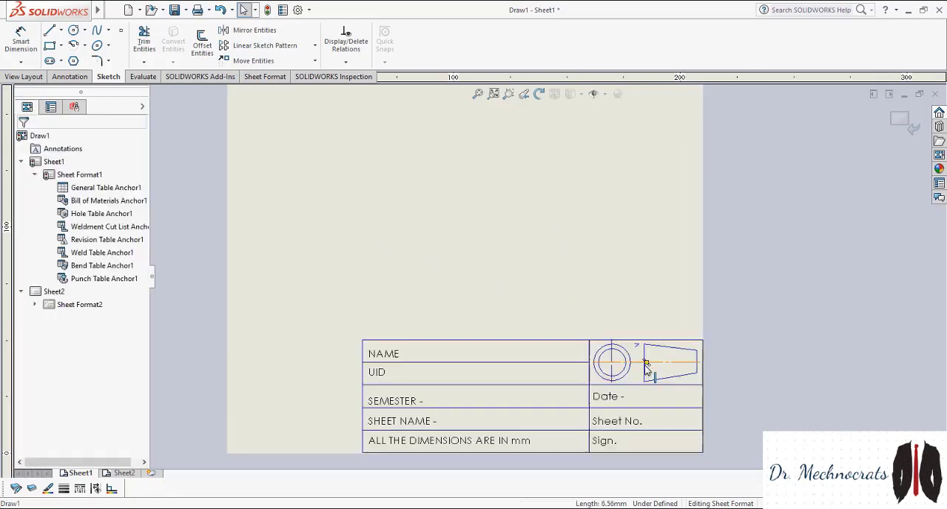
pyautogui.moveTo(605, 313); pyautogui.dragTo(604, 318)
# Try to delete the endpoints of the leftover arrowhead stroke in the projection symbol cell
pyautogui.click(607, 319)
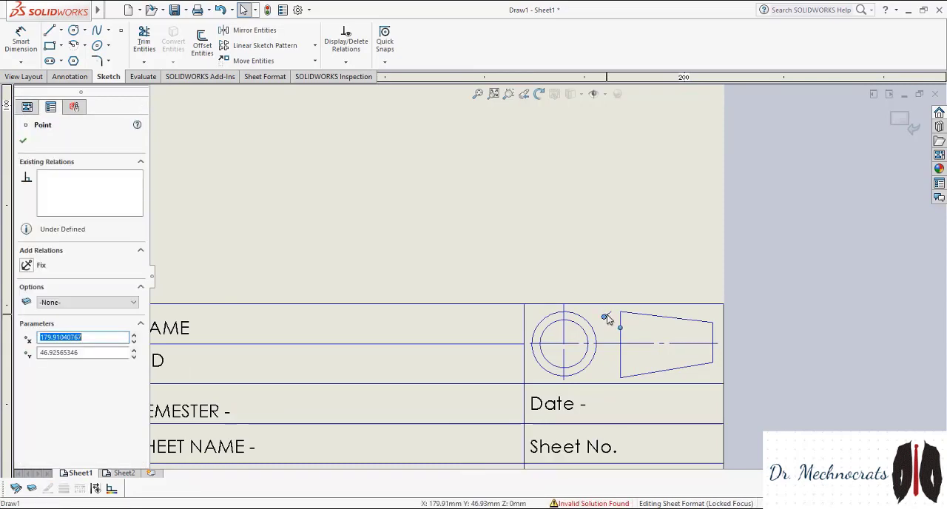
pyautogui.press('Delete')
pyautogui.click(546, 261)
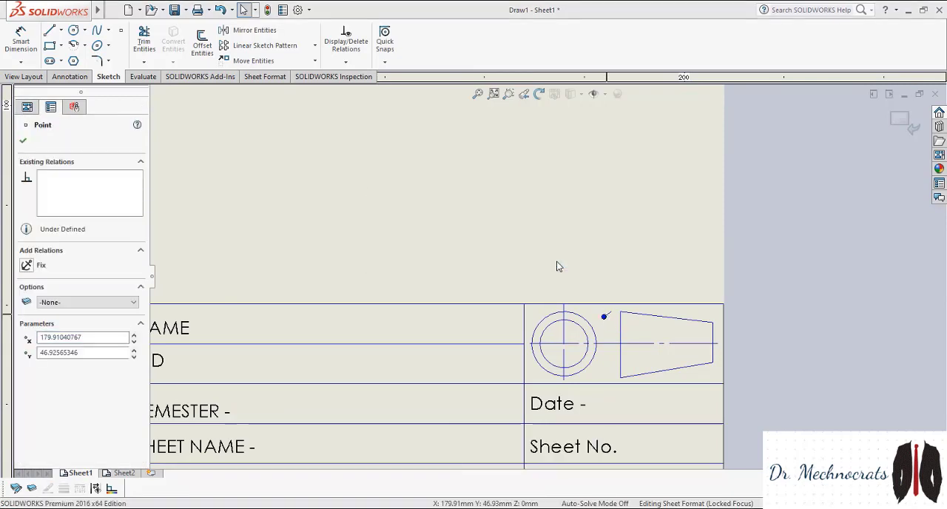
pyautogui.click(549, 262)
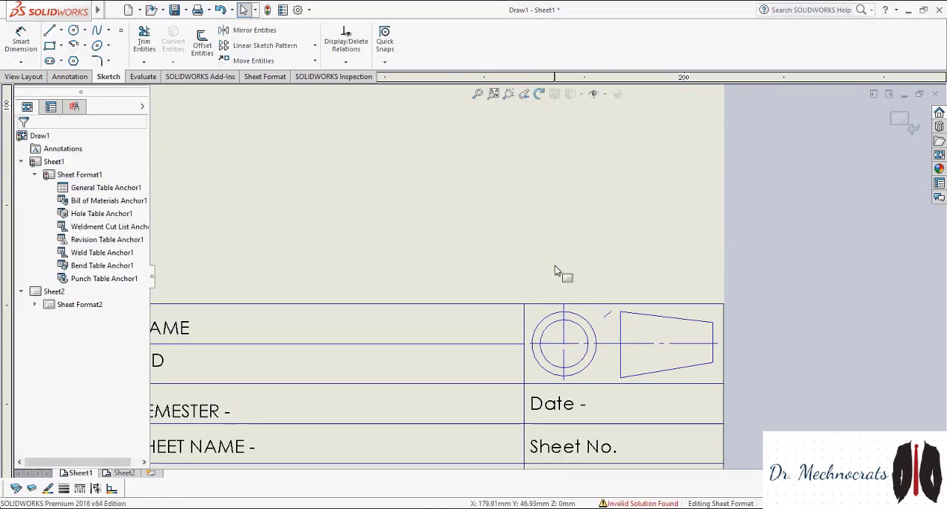
pyautogui.click(609, 317)
pyautogui.press('Delete')
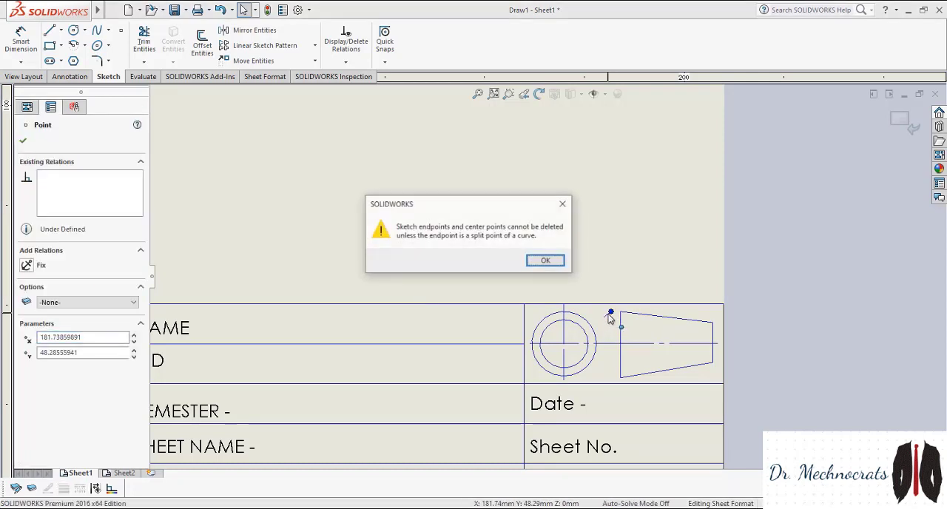
pyautogui.click(543, 264)
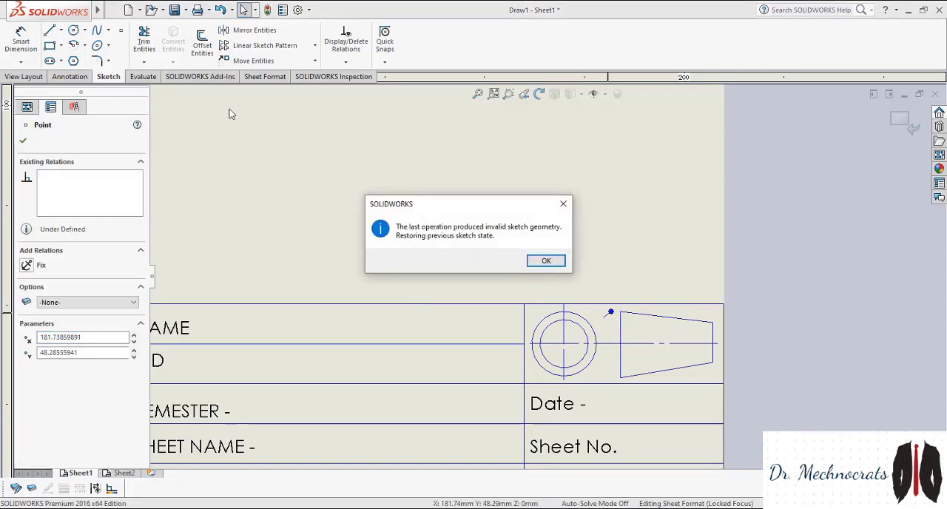
pyautogui.click(561, 265)
# Try to power-trim the leftover arrowhead stroke and undo the trimming that cut the title block's upper border
pyautogui.click(145, 40)
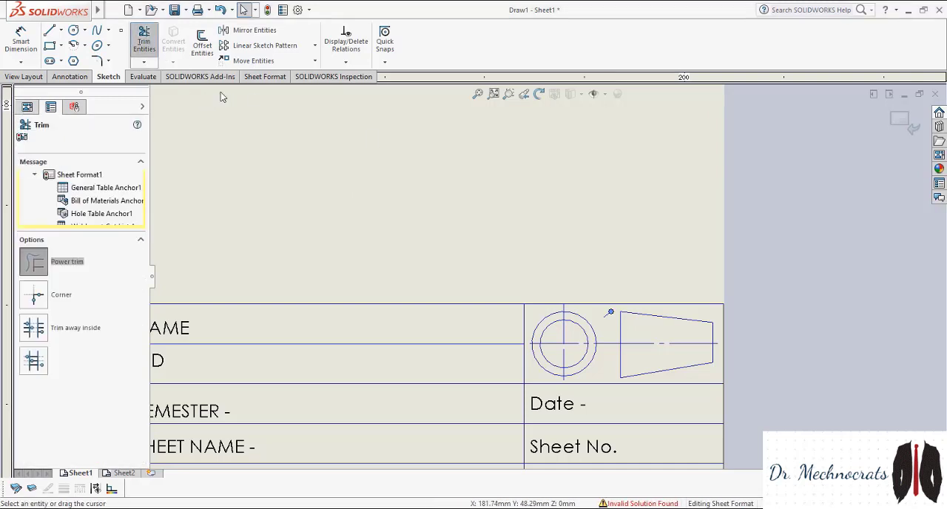
pyautogui.click(596, 304)
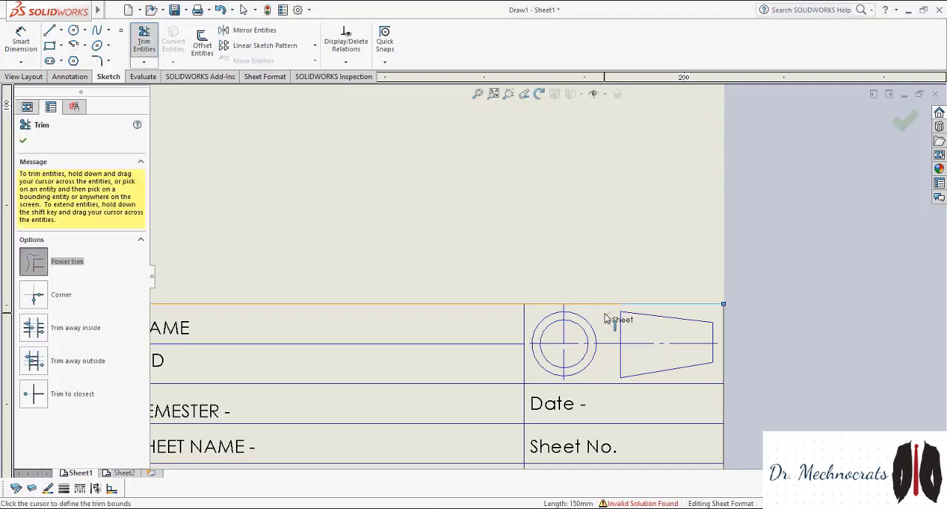
pyautogui.click(610, 322)
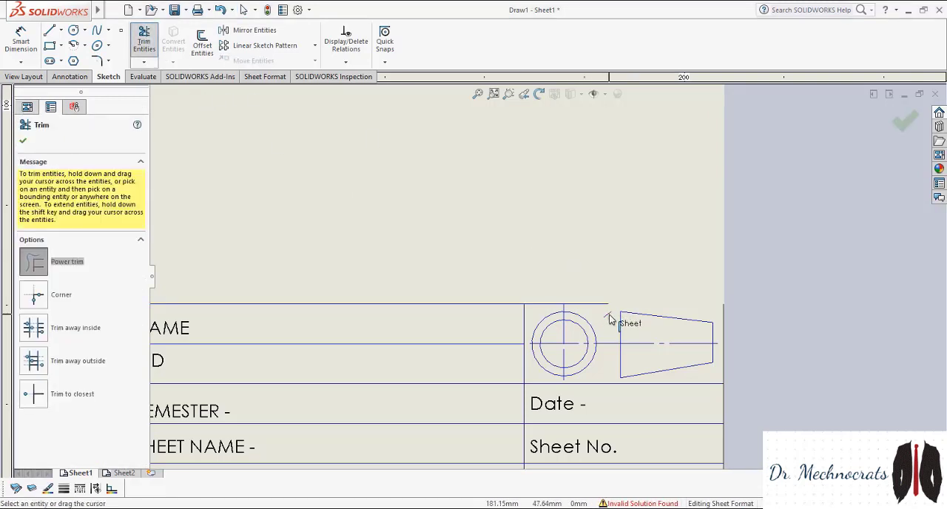
pyautogui.press('Escape')
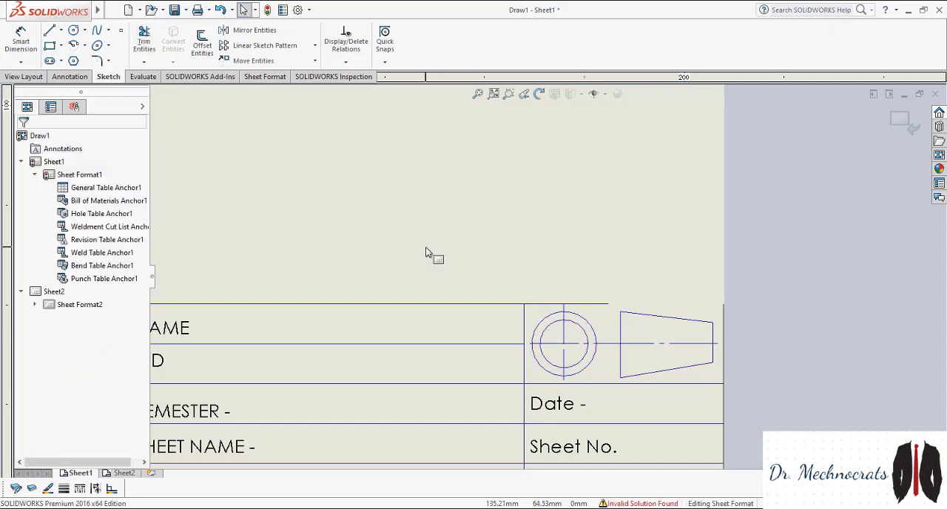
pyautogui.scroll(2, 499, 258)
pyautogui.scroll(-2, 533, 273)
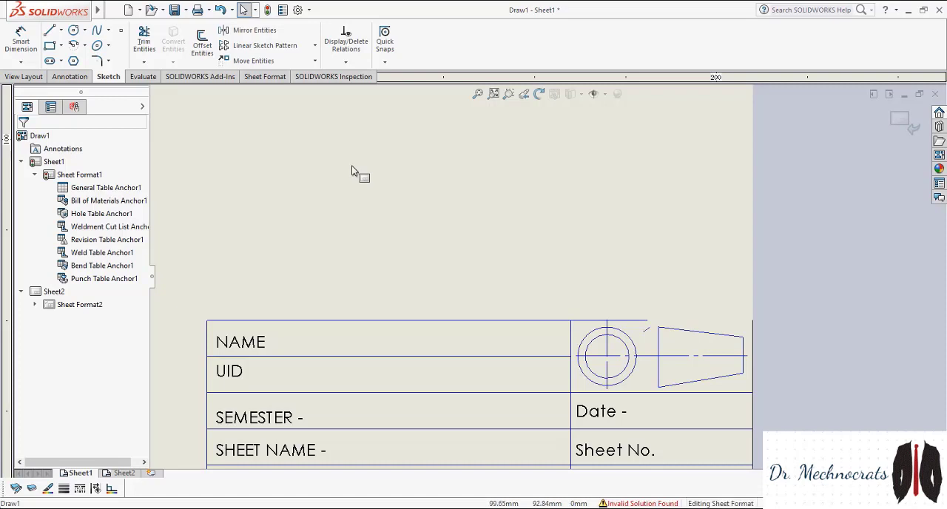
# Remove the leftover arrowhead stroke between the circles and the cone with Power trim
pyautogui.click(144, 40)
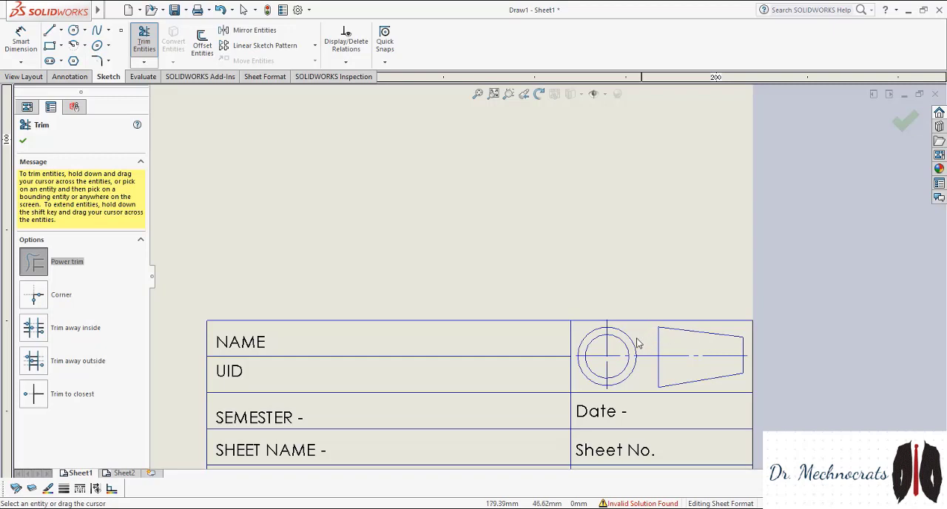
pyautogui.press('Escape')
pyautogui.press('f')
pyautogui.scroll(1, 487, 260)
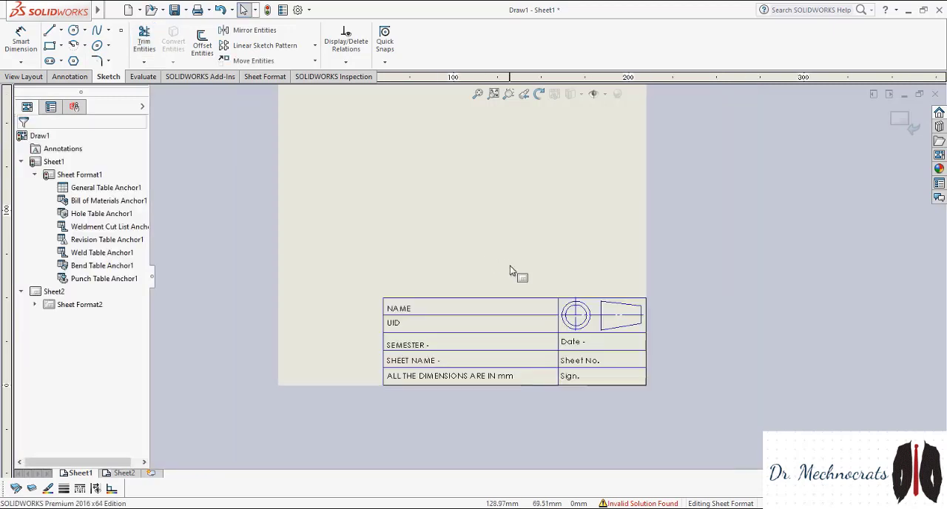
# Review the assignment text and the Fig-1 production drawing in the Word document, and return to the SOLIDWORKS drawing
pyautogui.scroll(1, 510, 265)
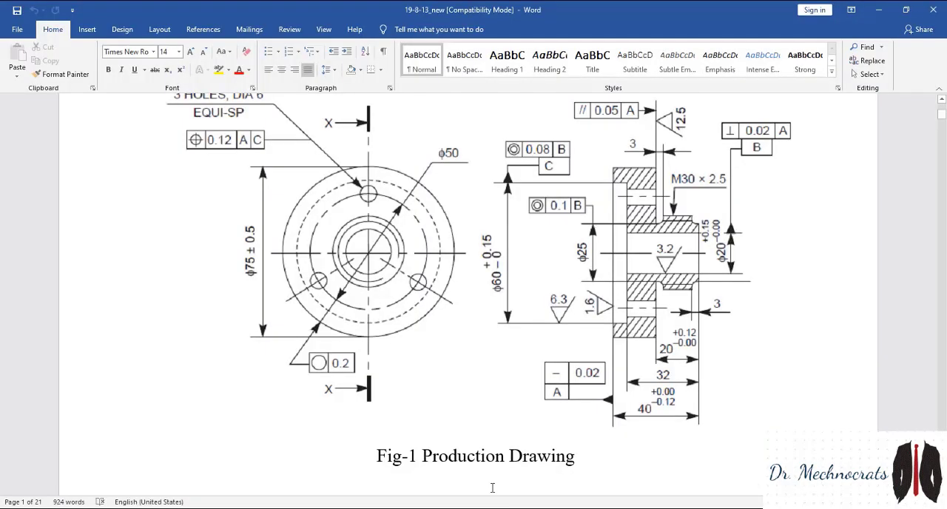
pyautogui.scroll(5, 484, 442)
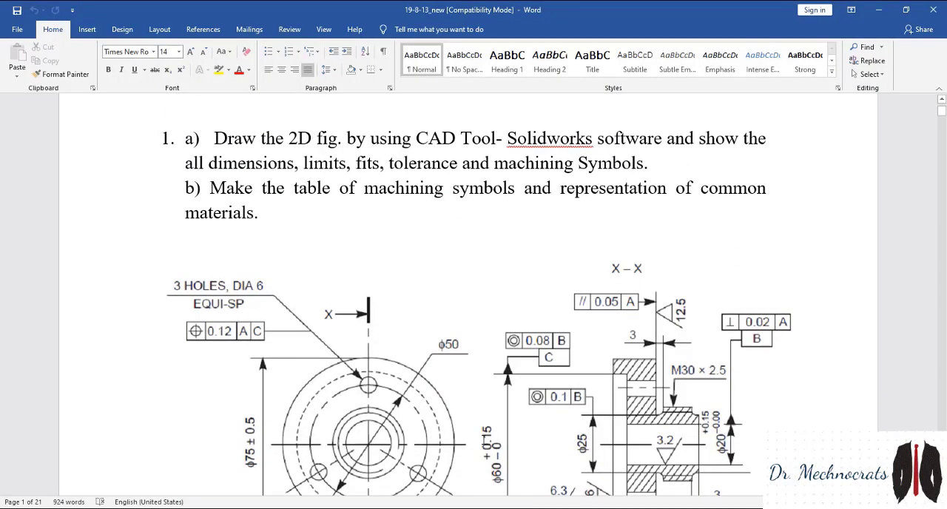
pyautogui.scroll(-4, 483, 440)
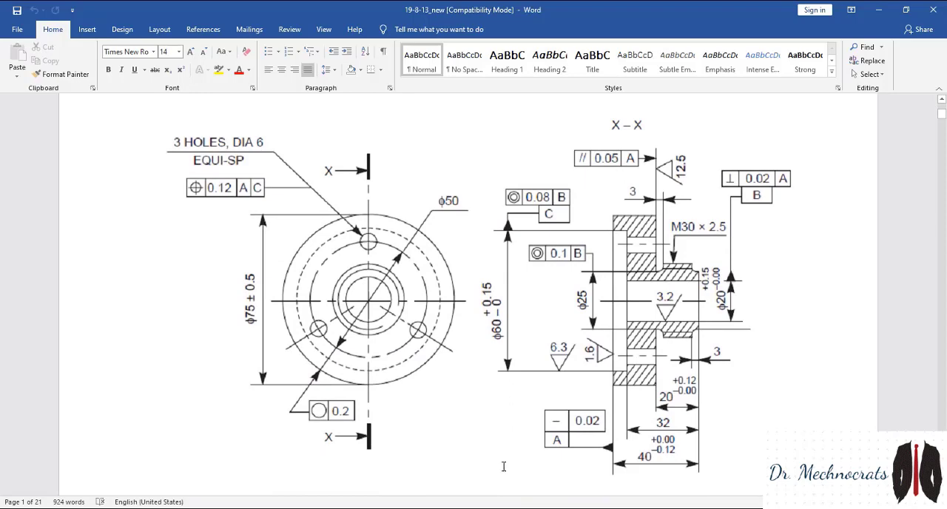
pyautogui.click(509, 508)
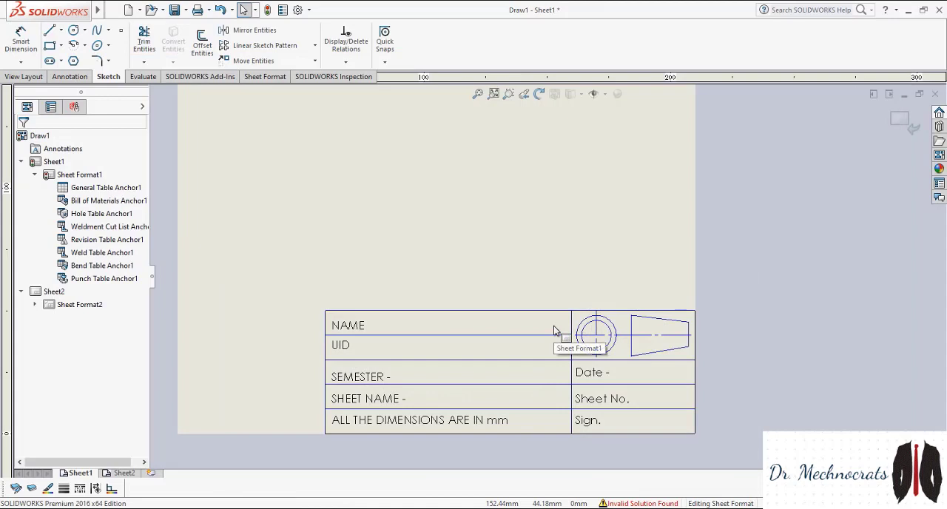
pyautogui.scroll(1, 553, 326)
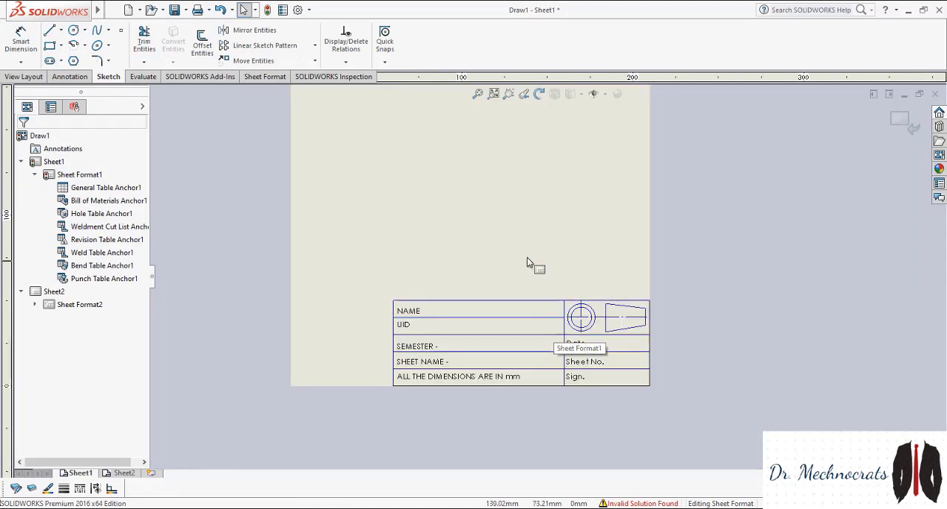
pyautogui.scroll(-3, 528, 264)
pyautogui.scroll(2, 539, 289)
pyautogui.scroll(-3, 545, 366)
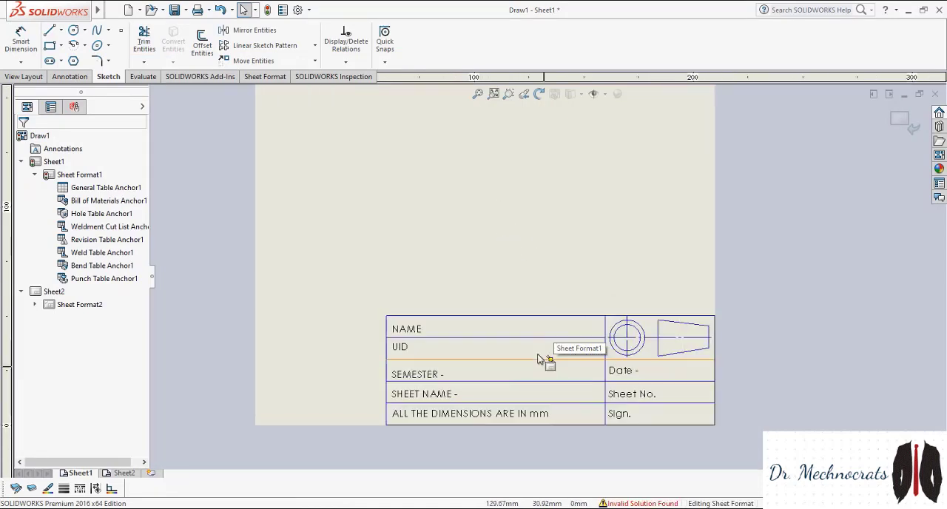
pyautogui.scroll(1, 544, 298)
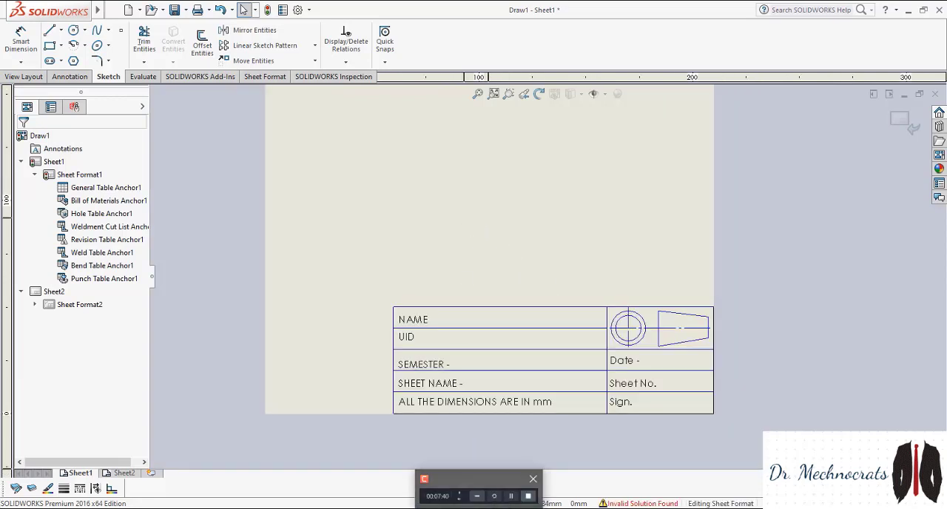
pyautogui.click(527, 496)
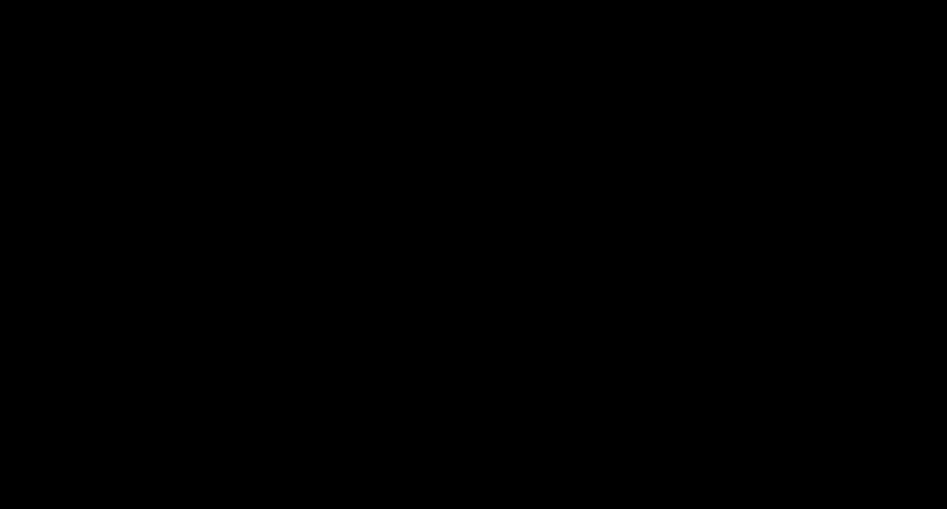